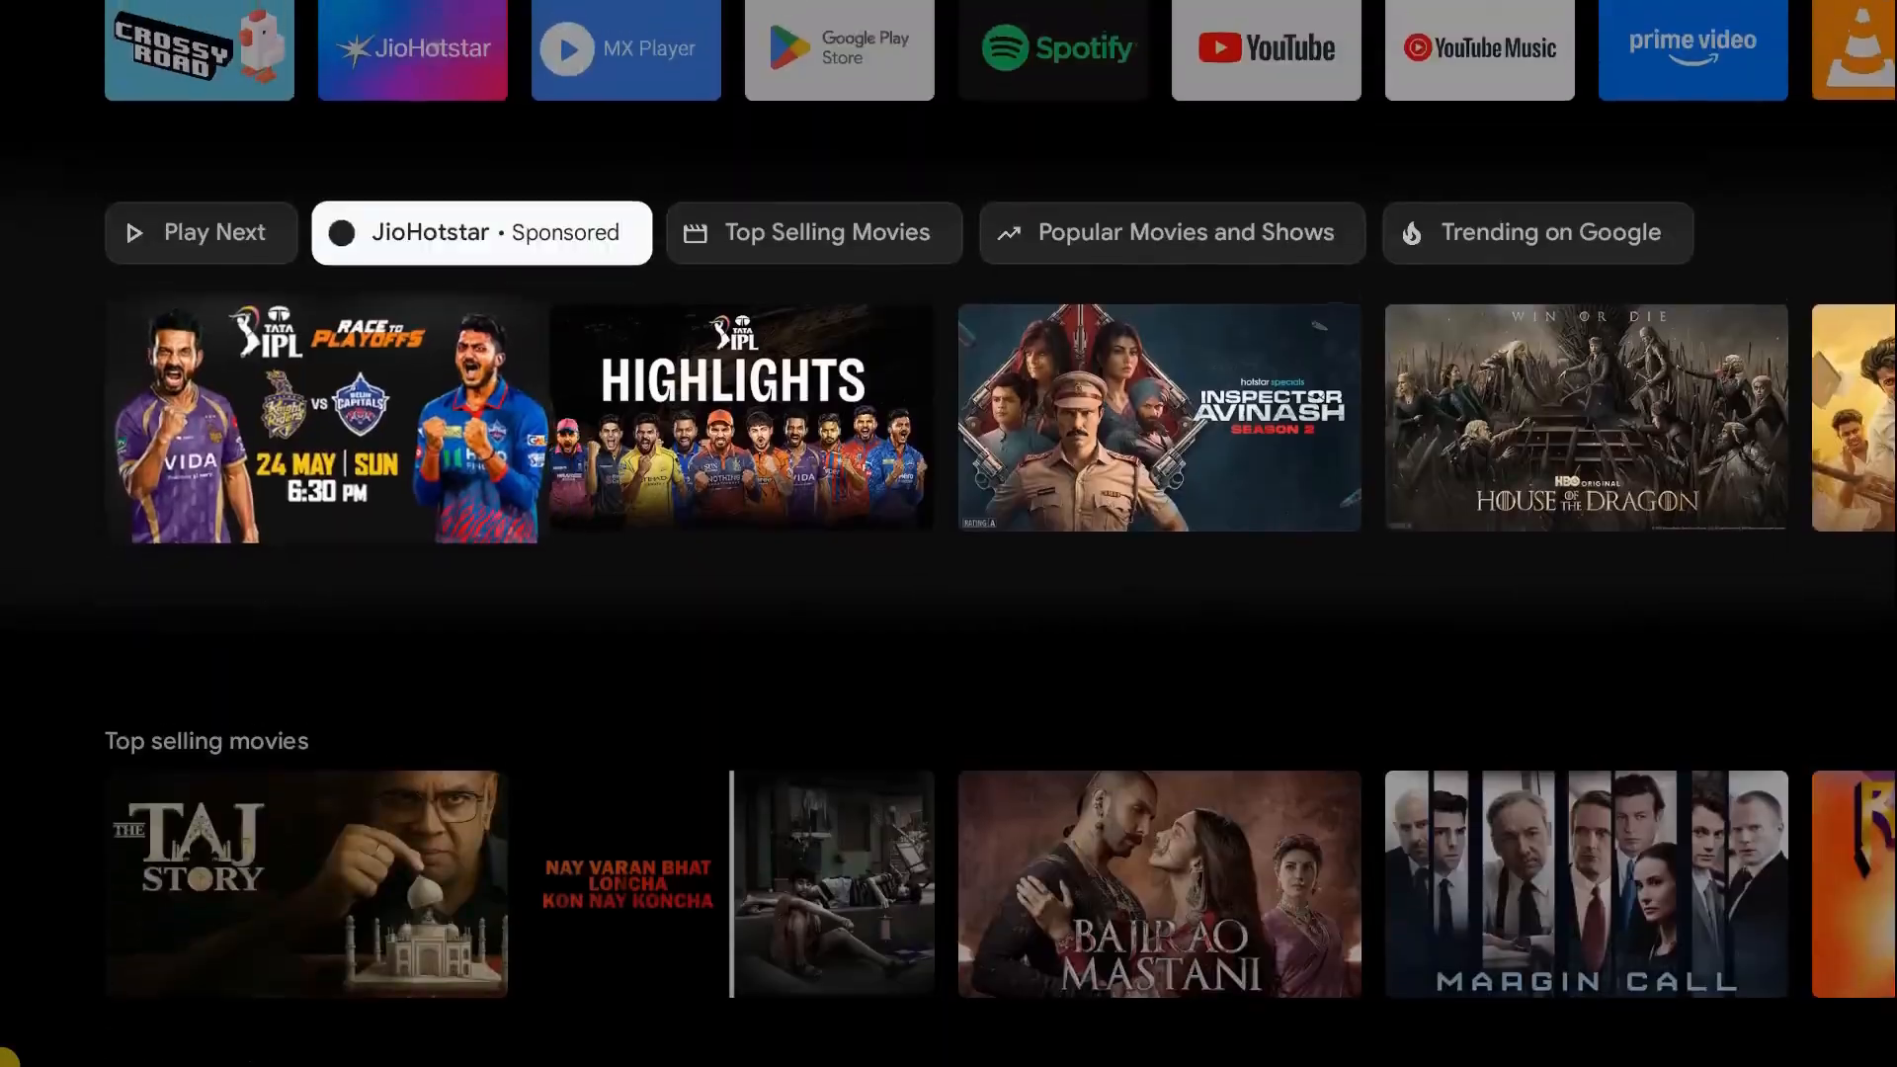
- Navigate from the TV home screen to the settings panel
key("Right")
key("Right")
key("Right")
key("Right")
key("Right")
key("Up")
key("Right")
key("Right")
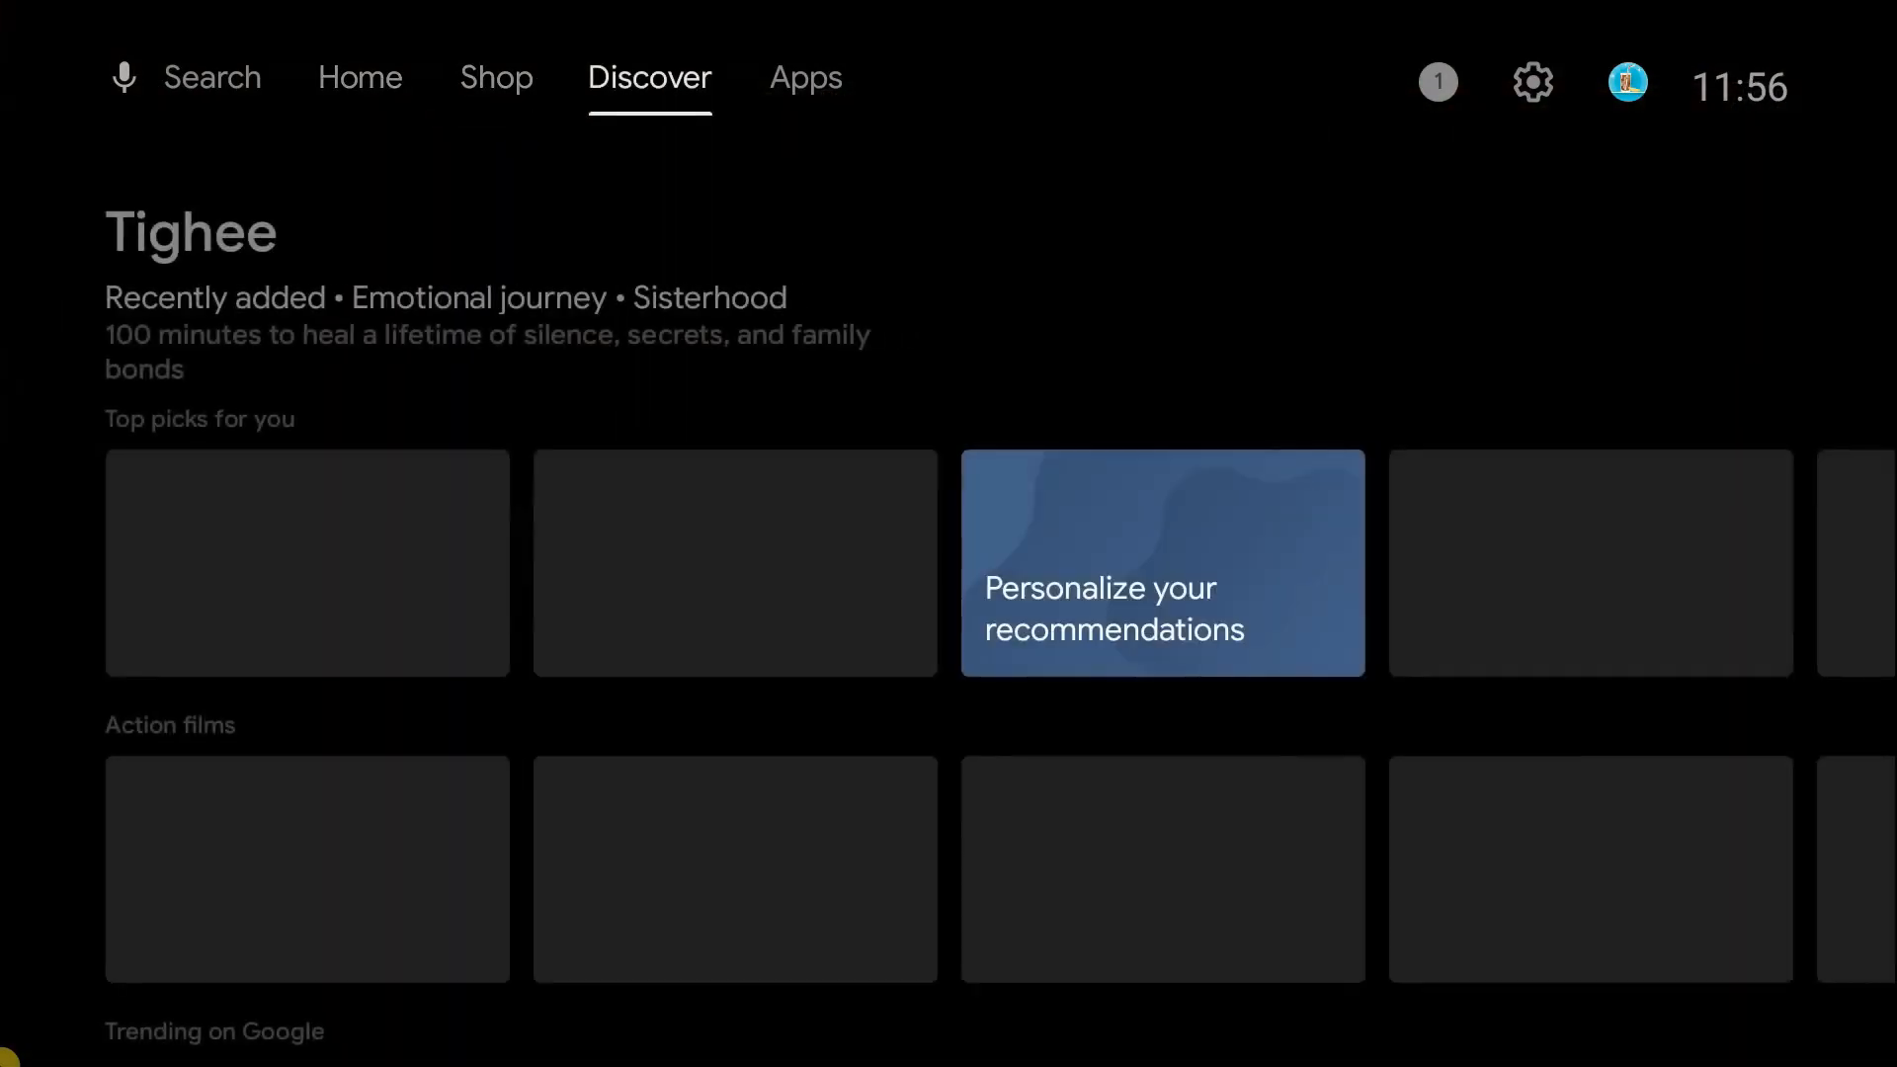
key("Right")
key("Right")
key("Right")
key("Return")
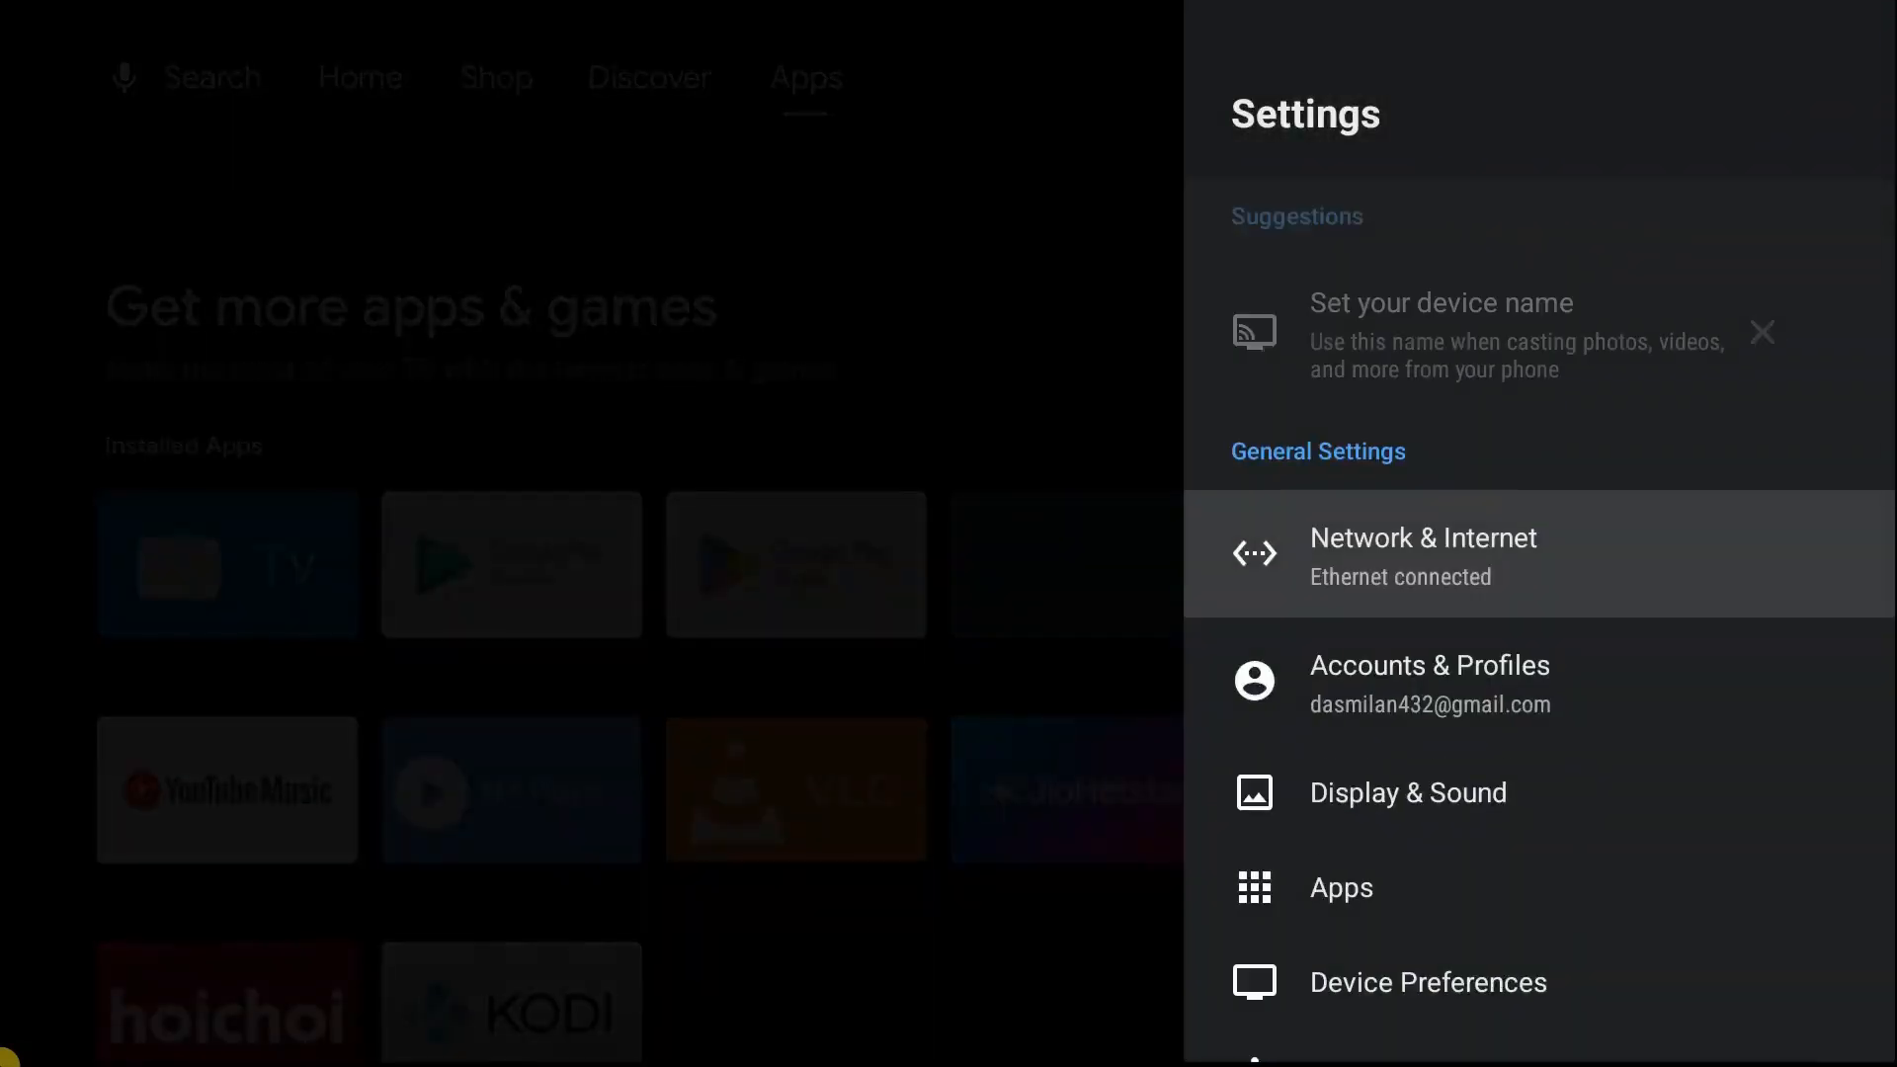
- Open the About page under Device Preferences
key("Down")
key("Down")
key("Down")
key("Down")
key("Return")
key("Return")
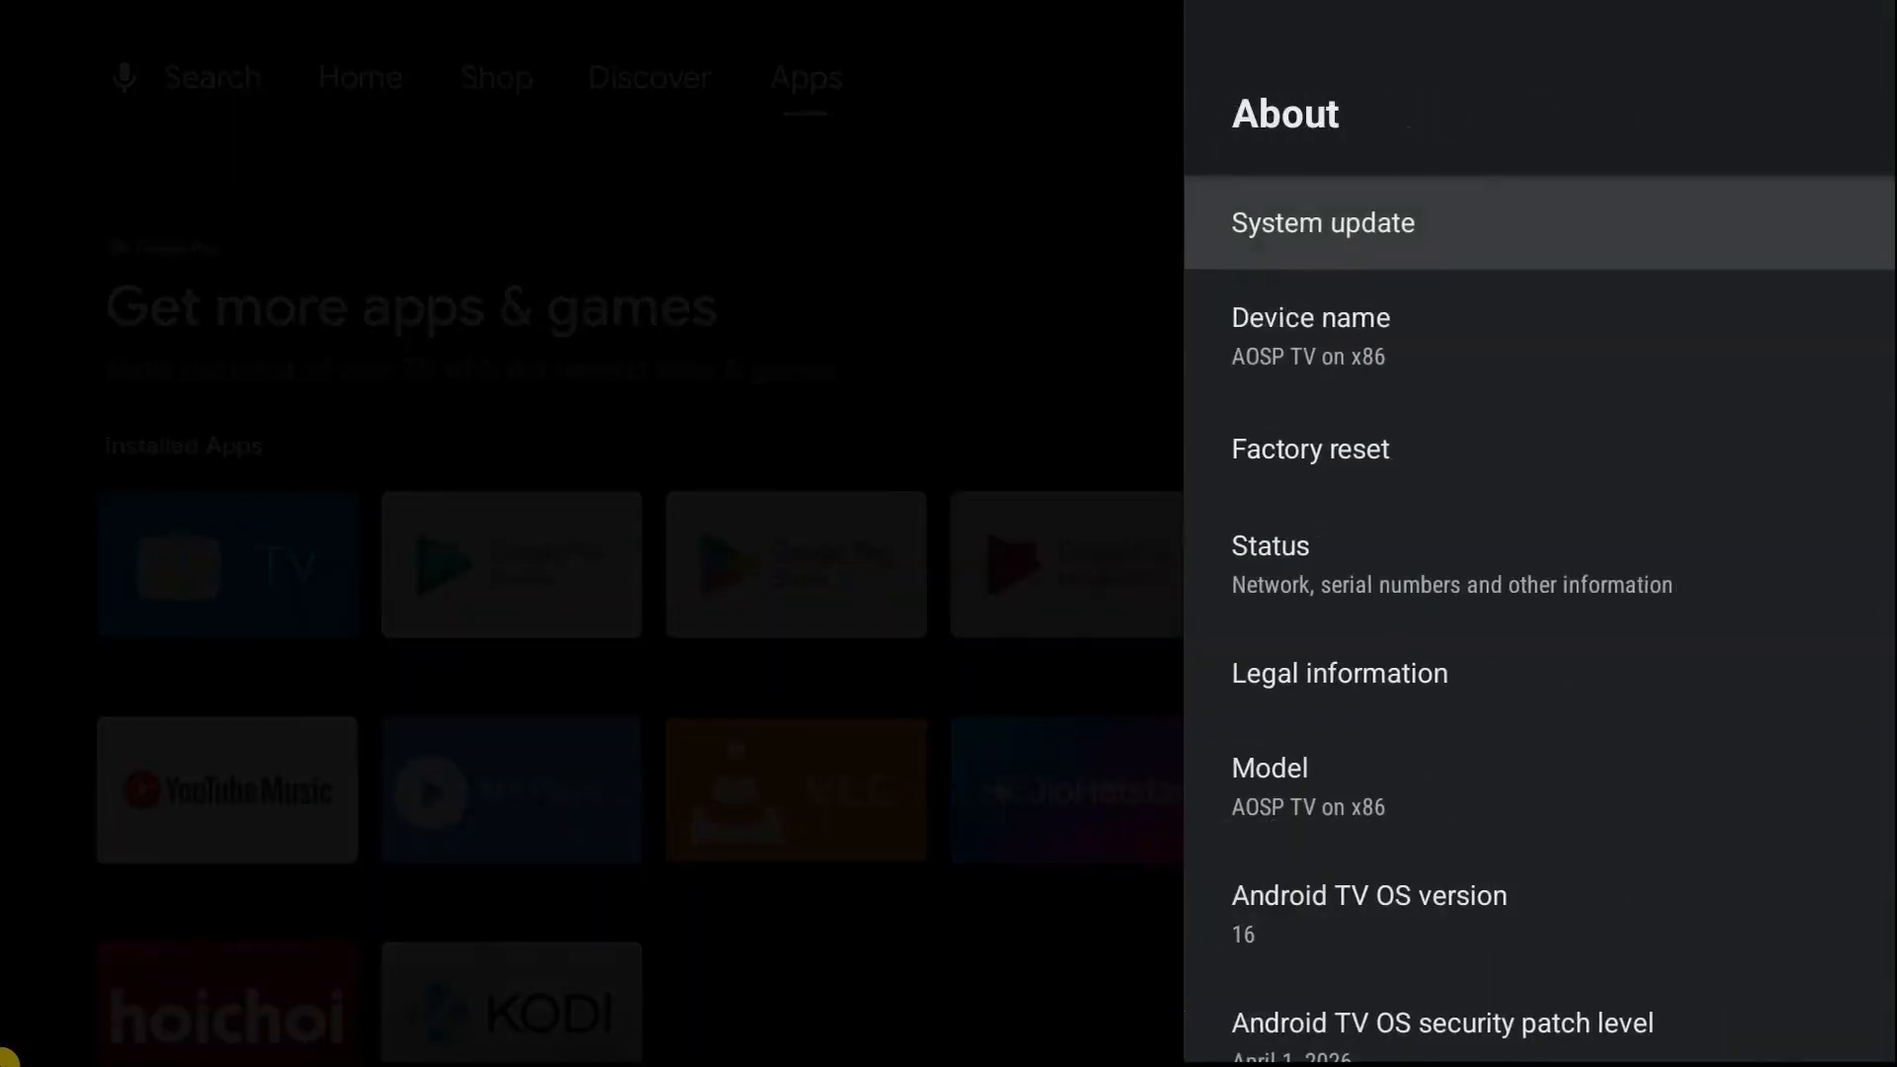
- Scroll through the About page to review the Android TV OS version and build details
key("Down")
key("Down")
key("Down")
key("Down")
key("Down")
key("Down")
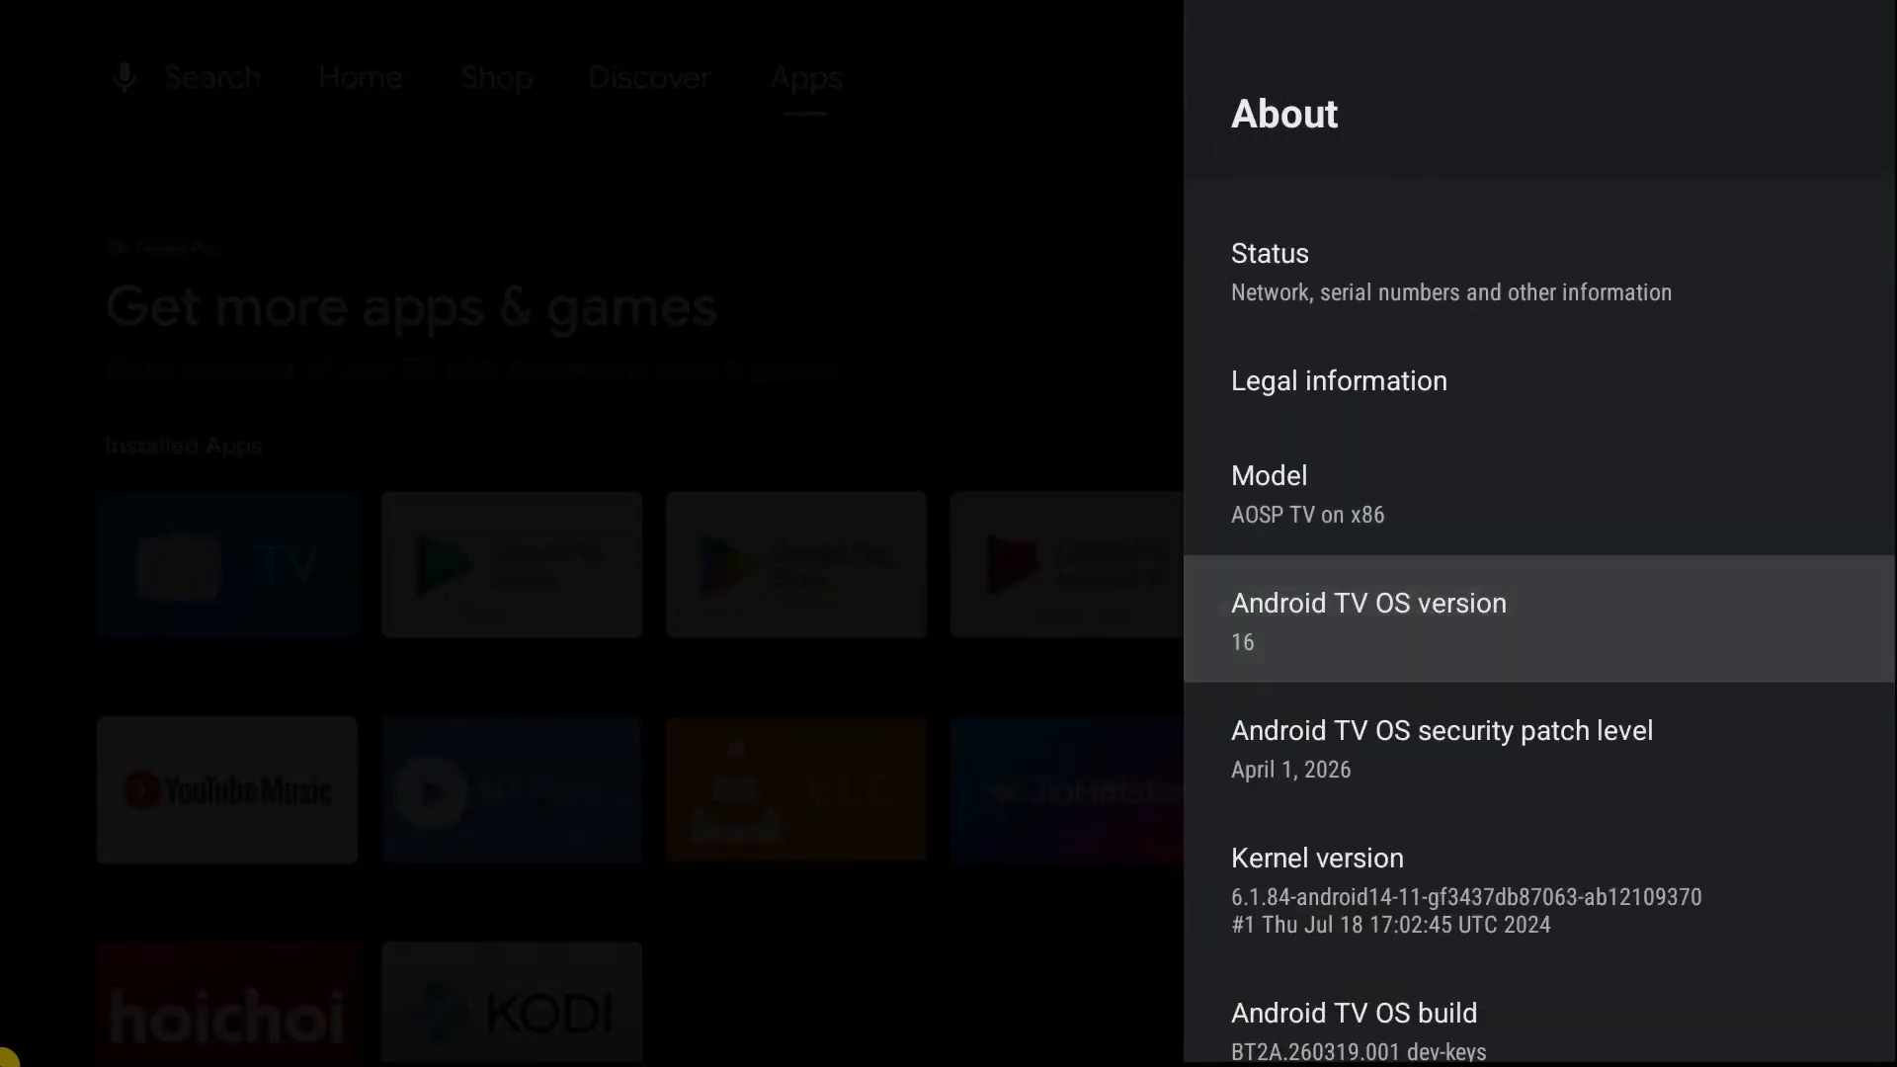
key("Up")
key("Up")
key("Up")
key("Up")
key("Up")
key("Up")
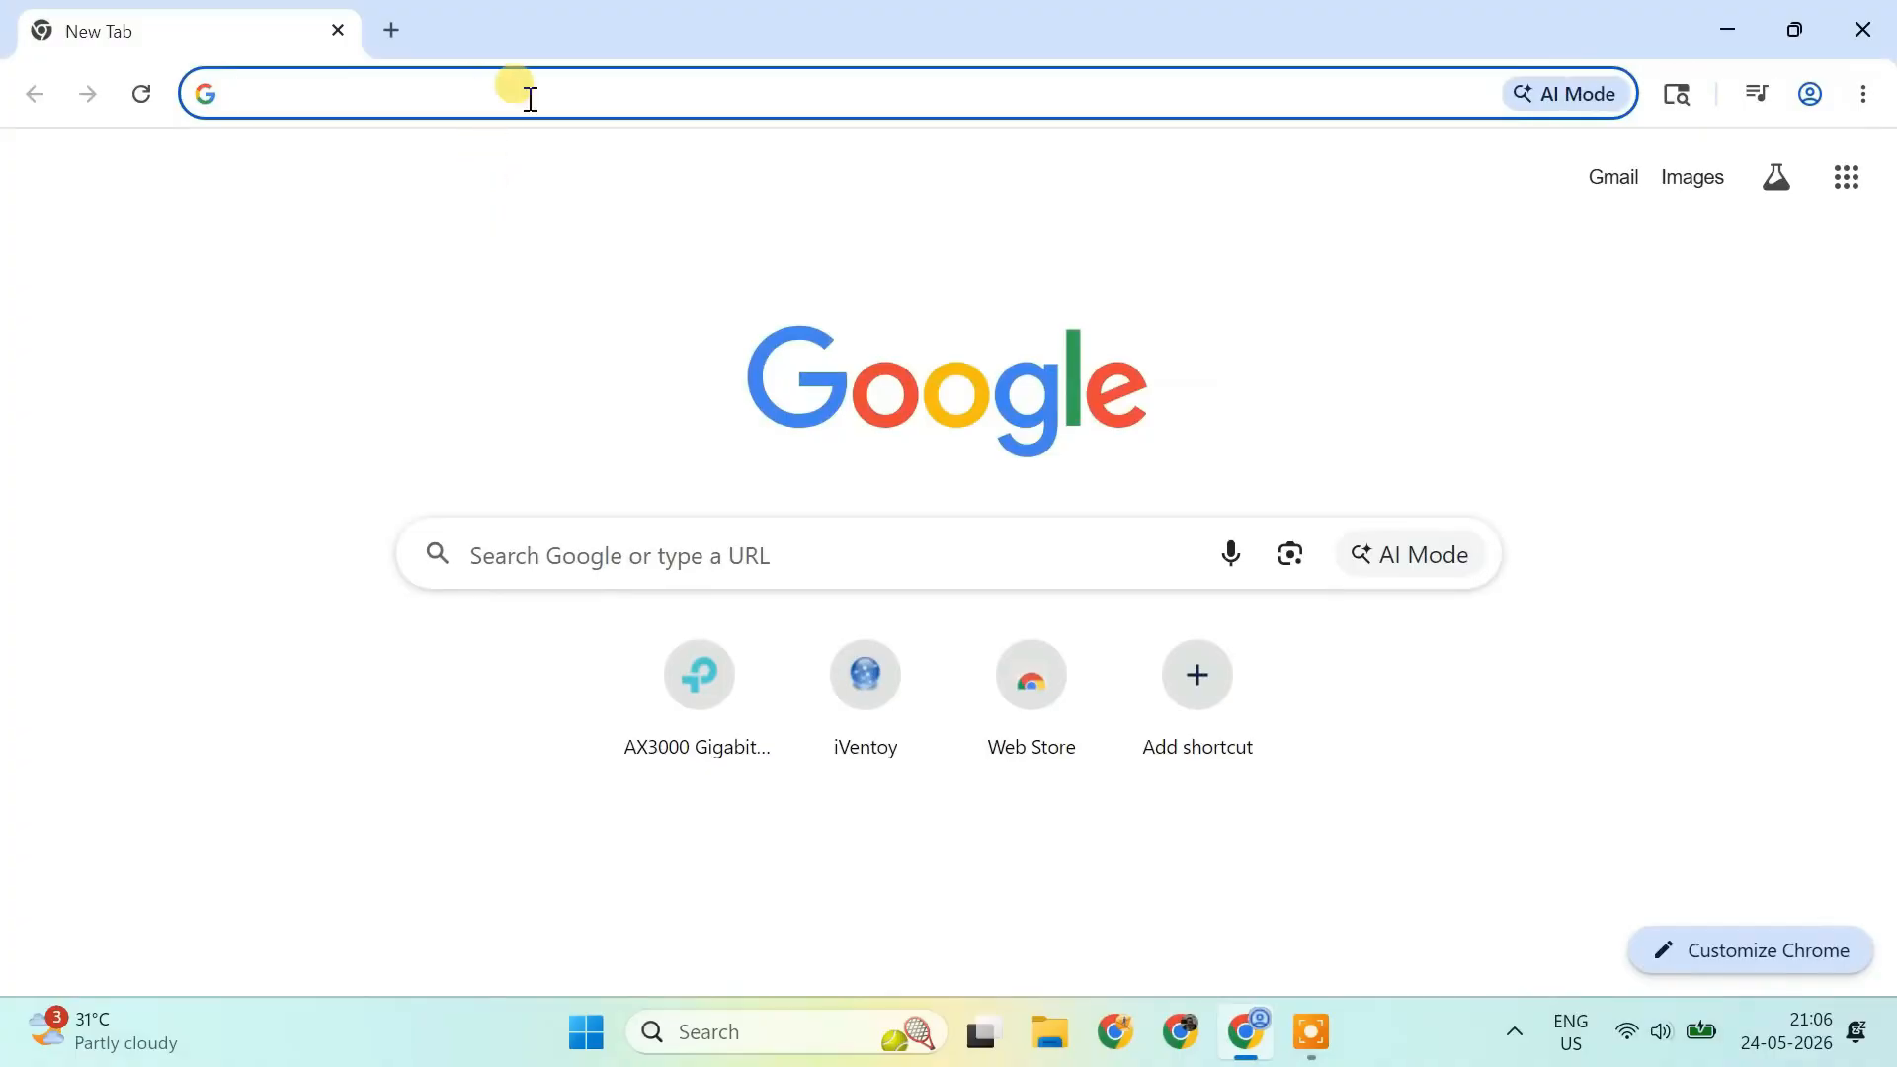
- Search Google for download android studio
type("dow")
key("Return")
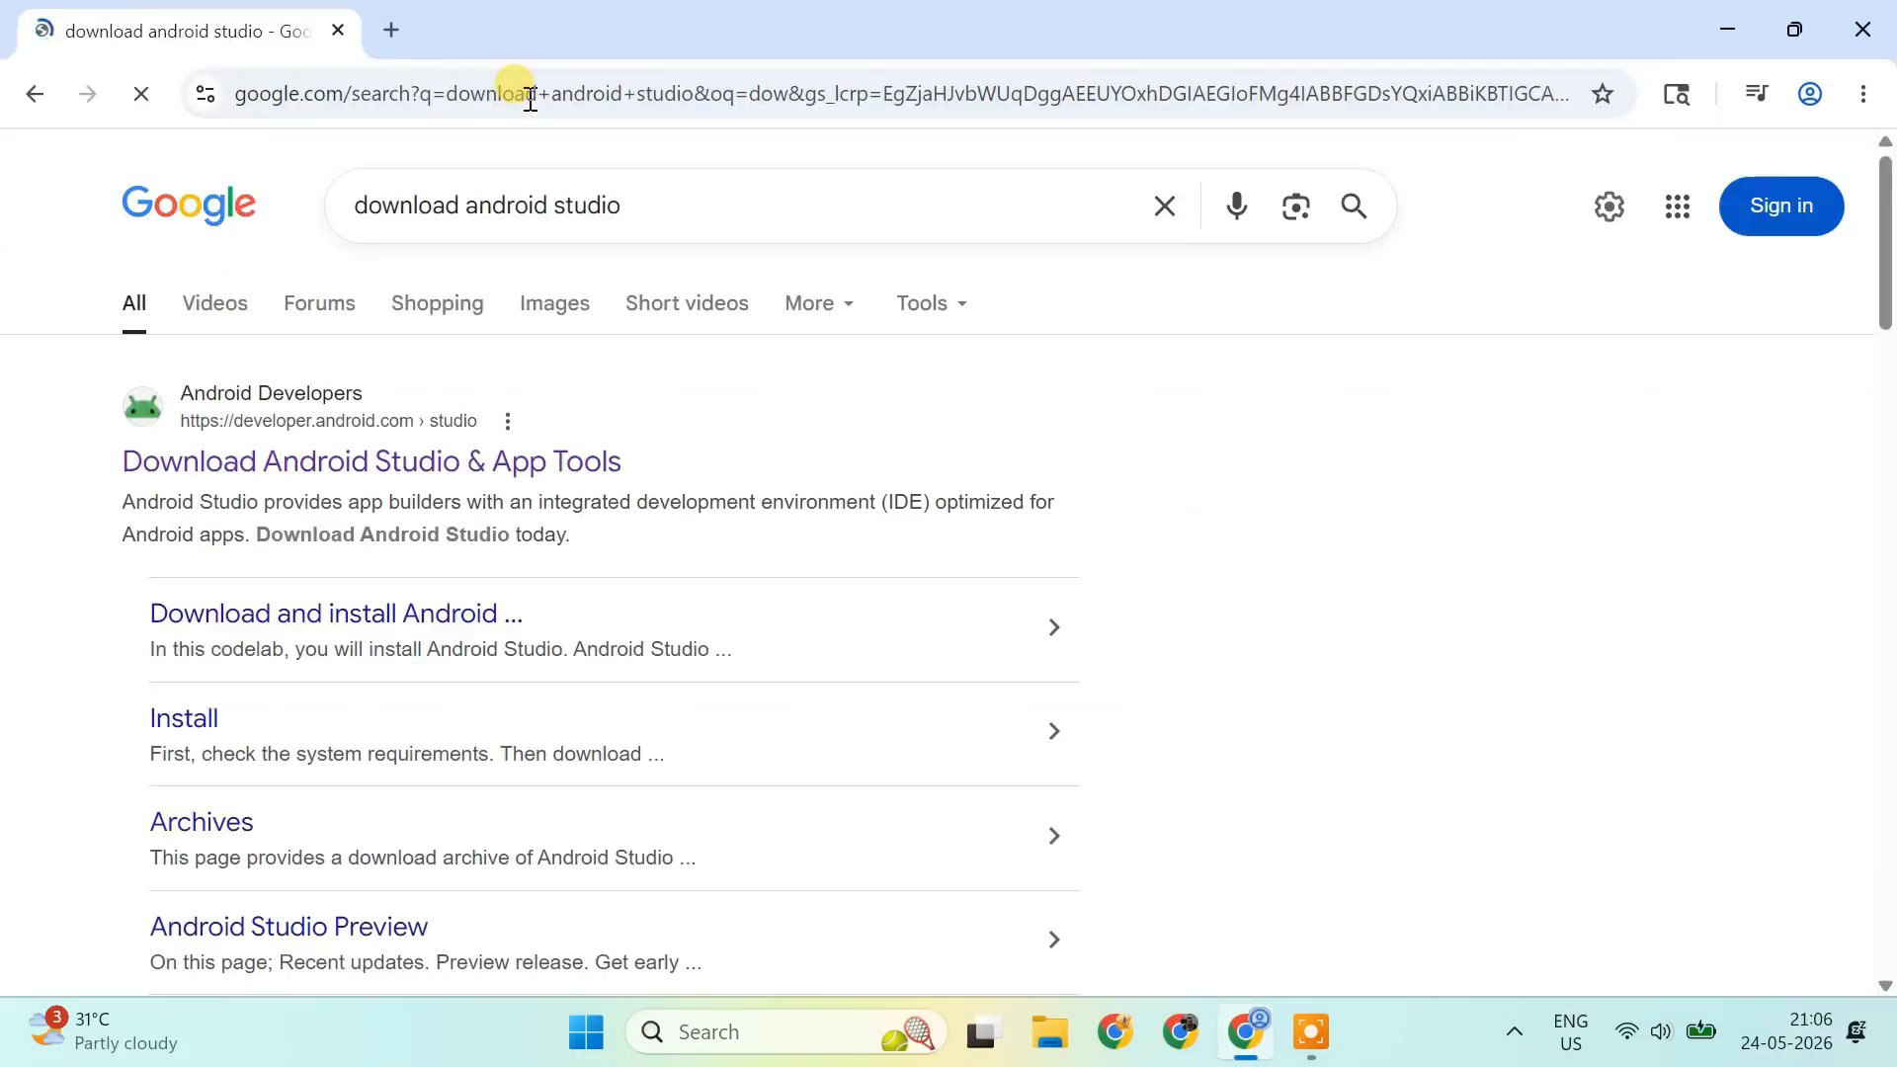
- Open the official Android Studio page, accept the license terms, and download Android Studio Panda 4
left_click(415, 462)
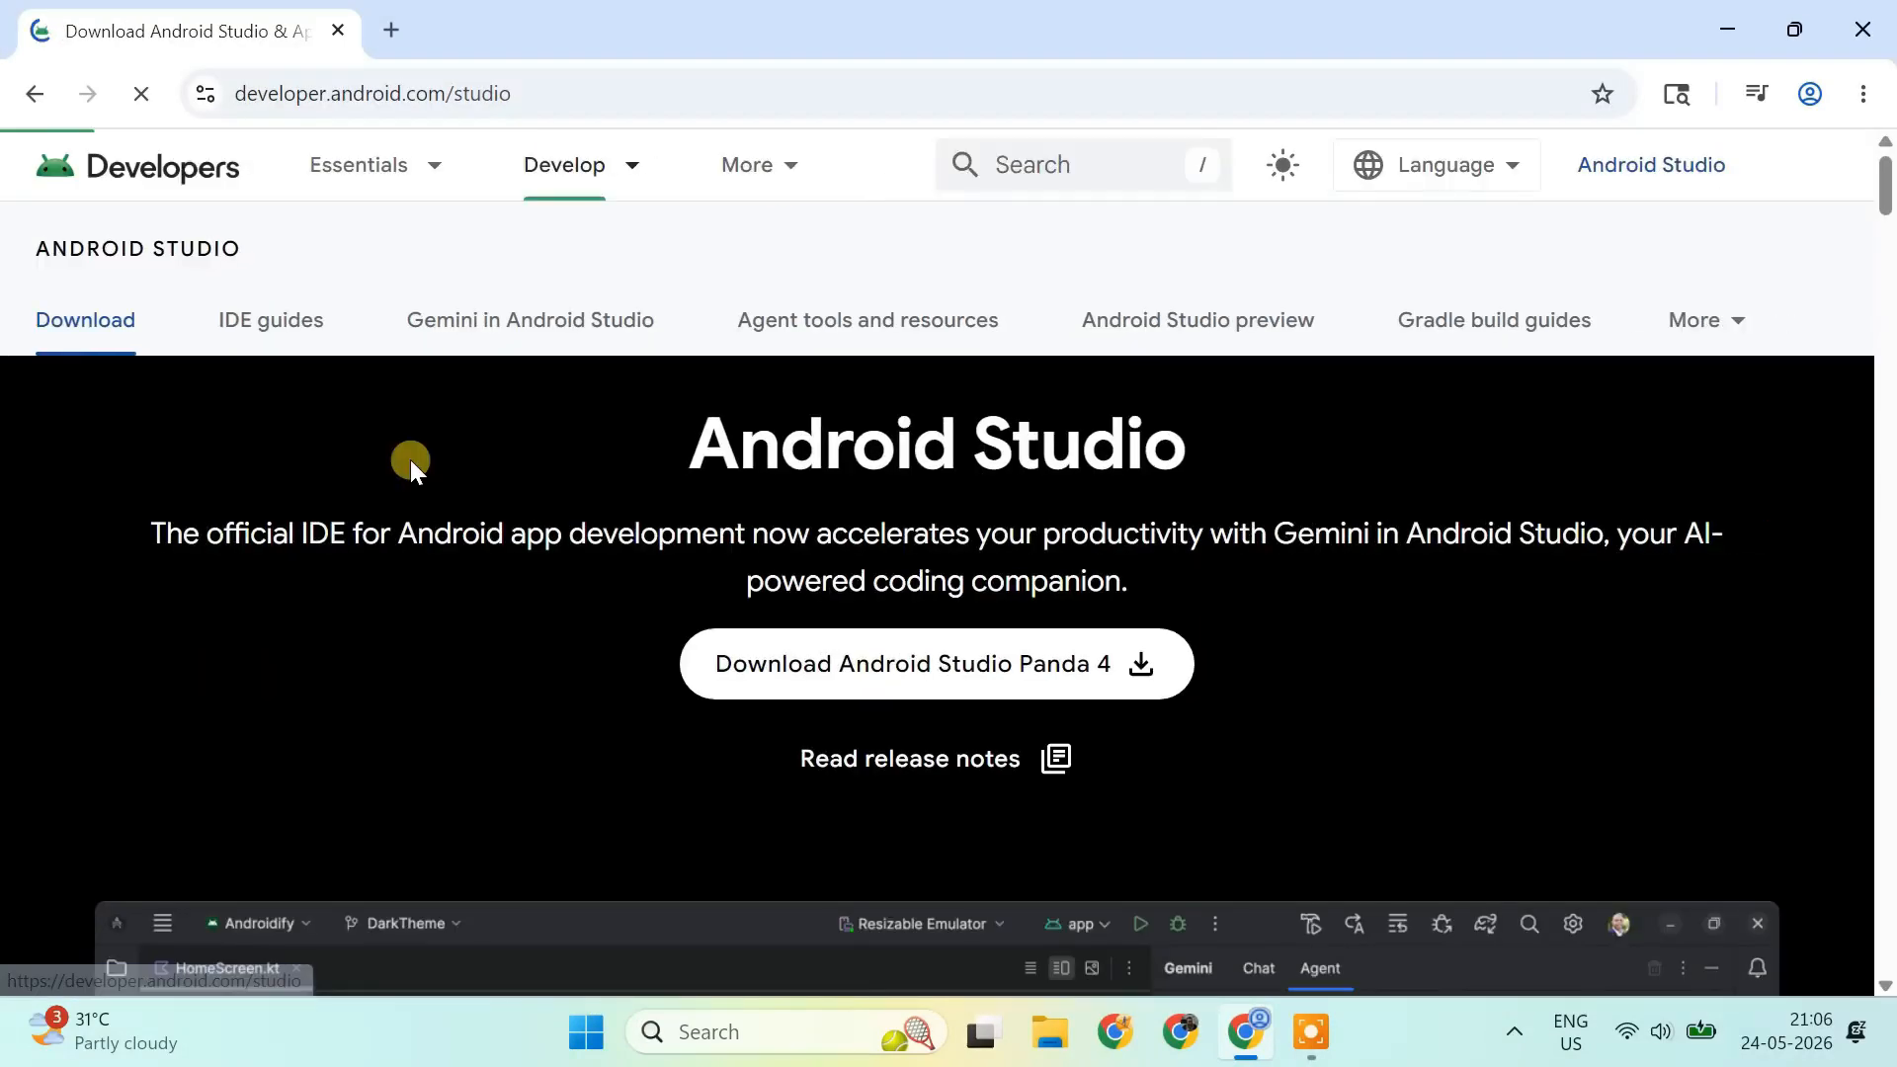
left_click(902, 667)
scroll(916, 678, "down", 10)
scroll(917, 678, "down", 20)
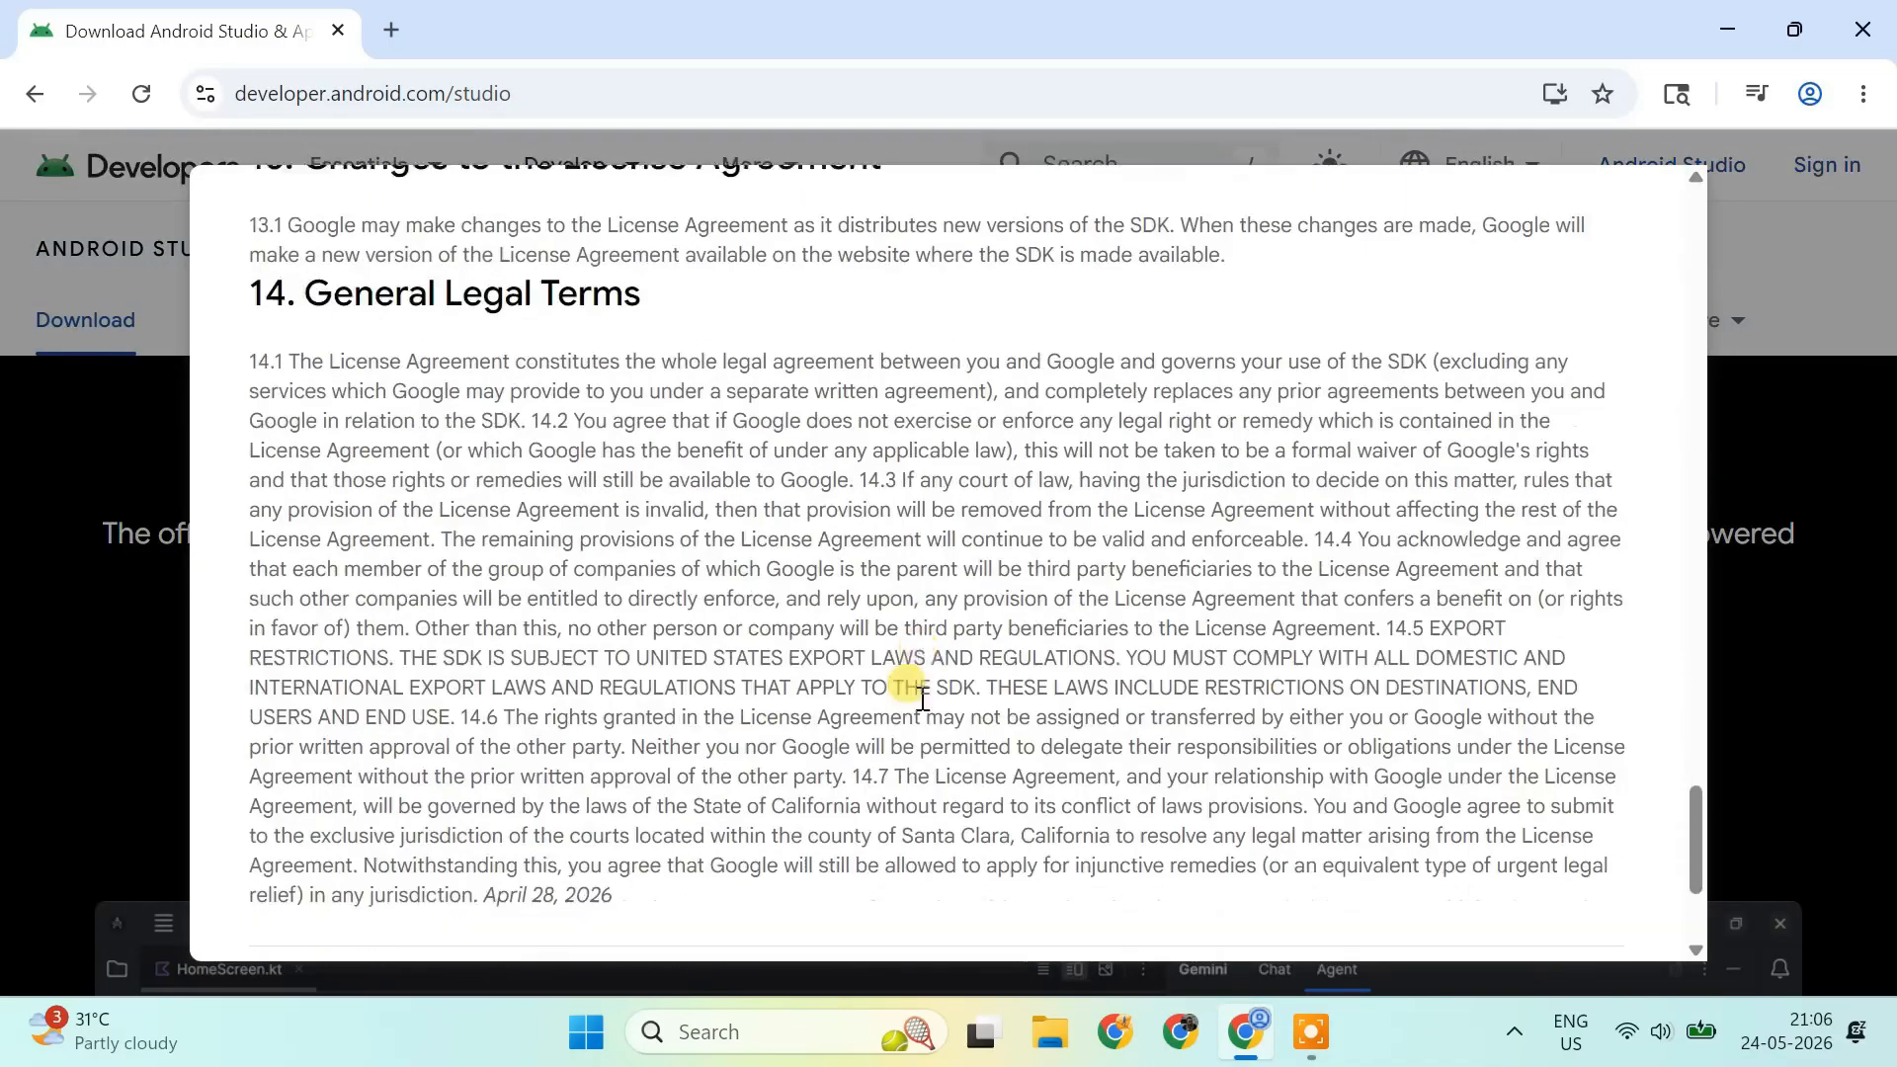
left_click(257, 723)
left_click(494, 804)
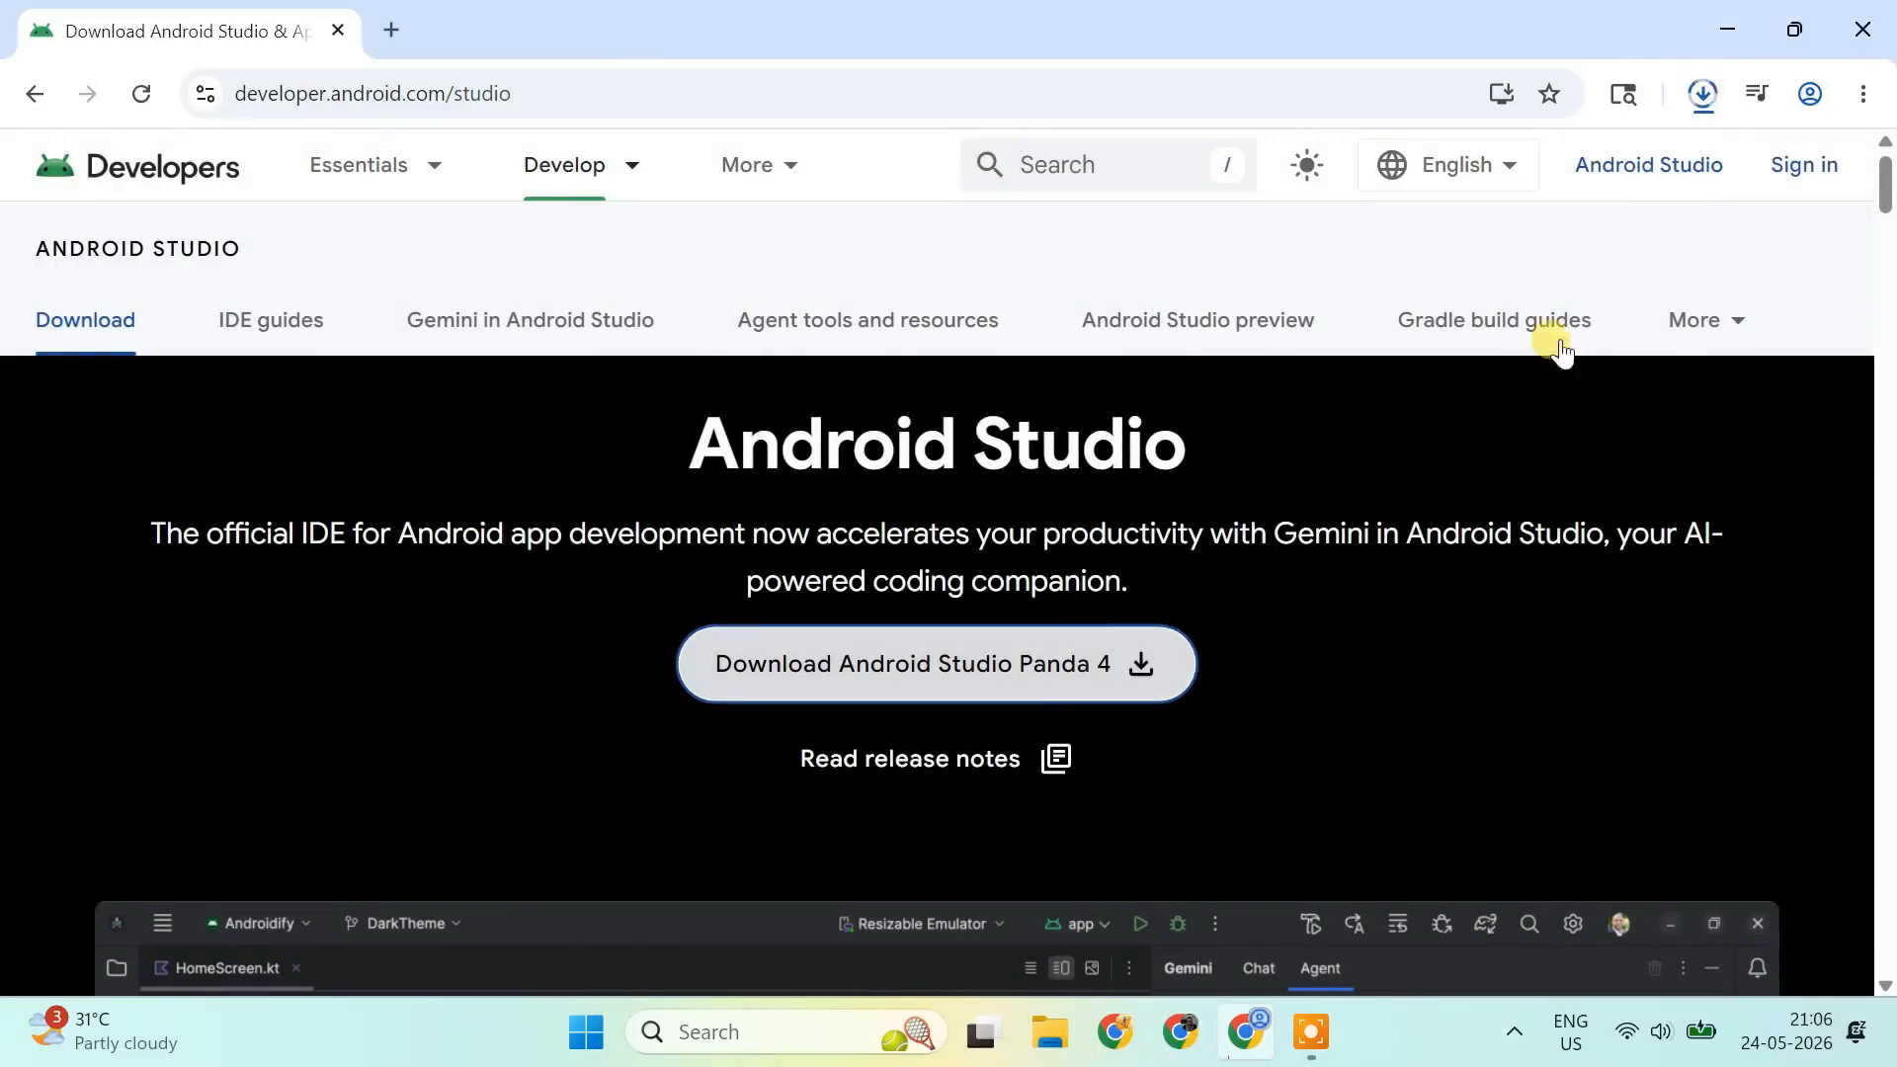
- Run the downloaded installer with Android Studio and Android Virtual Device components, then finish with Start Android Studio checked
left_click(1703, 94)
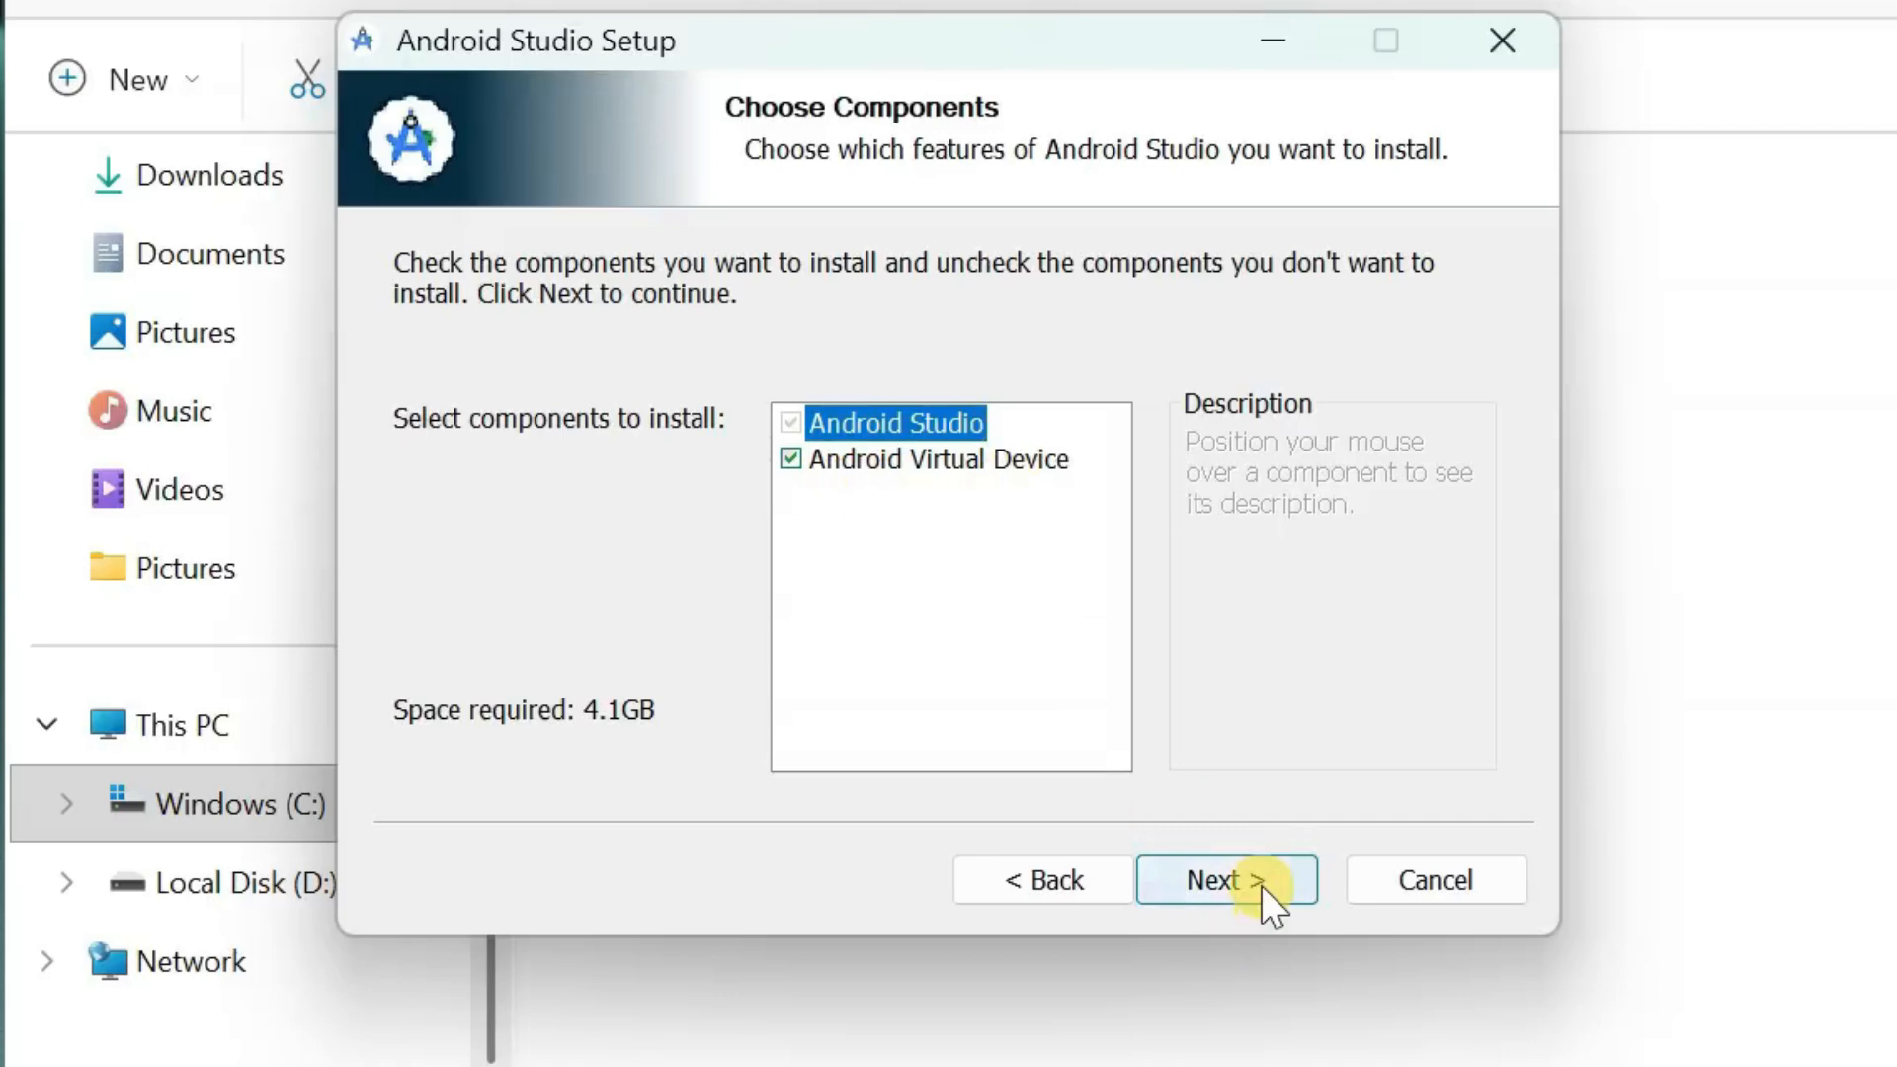
left_click(1260, 885)
left_click(1259, 885)
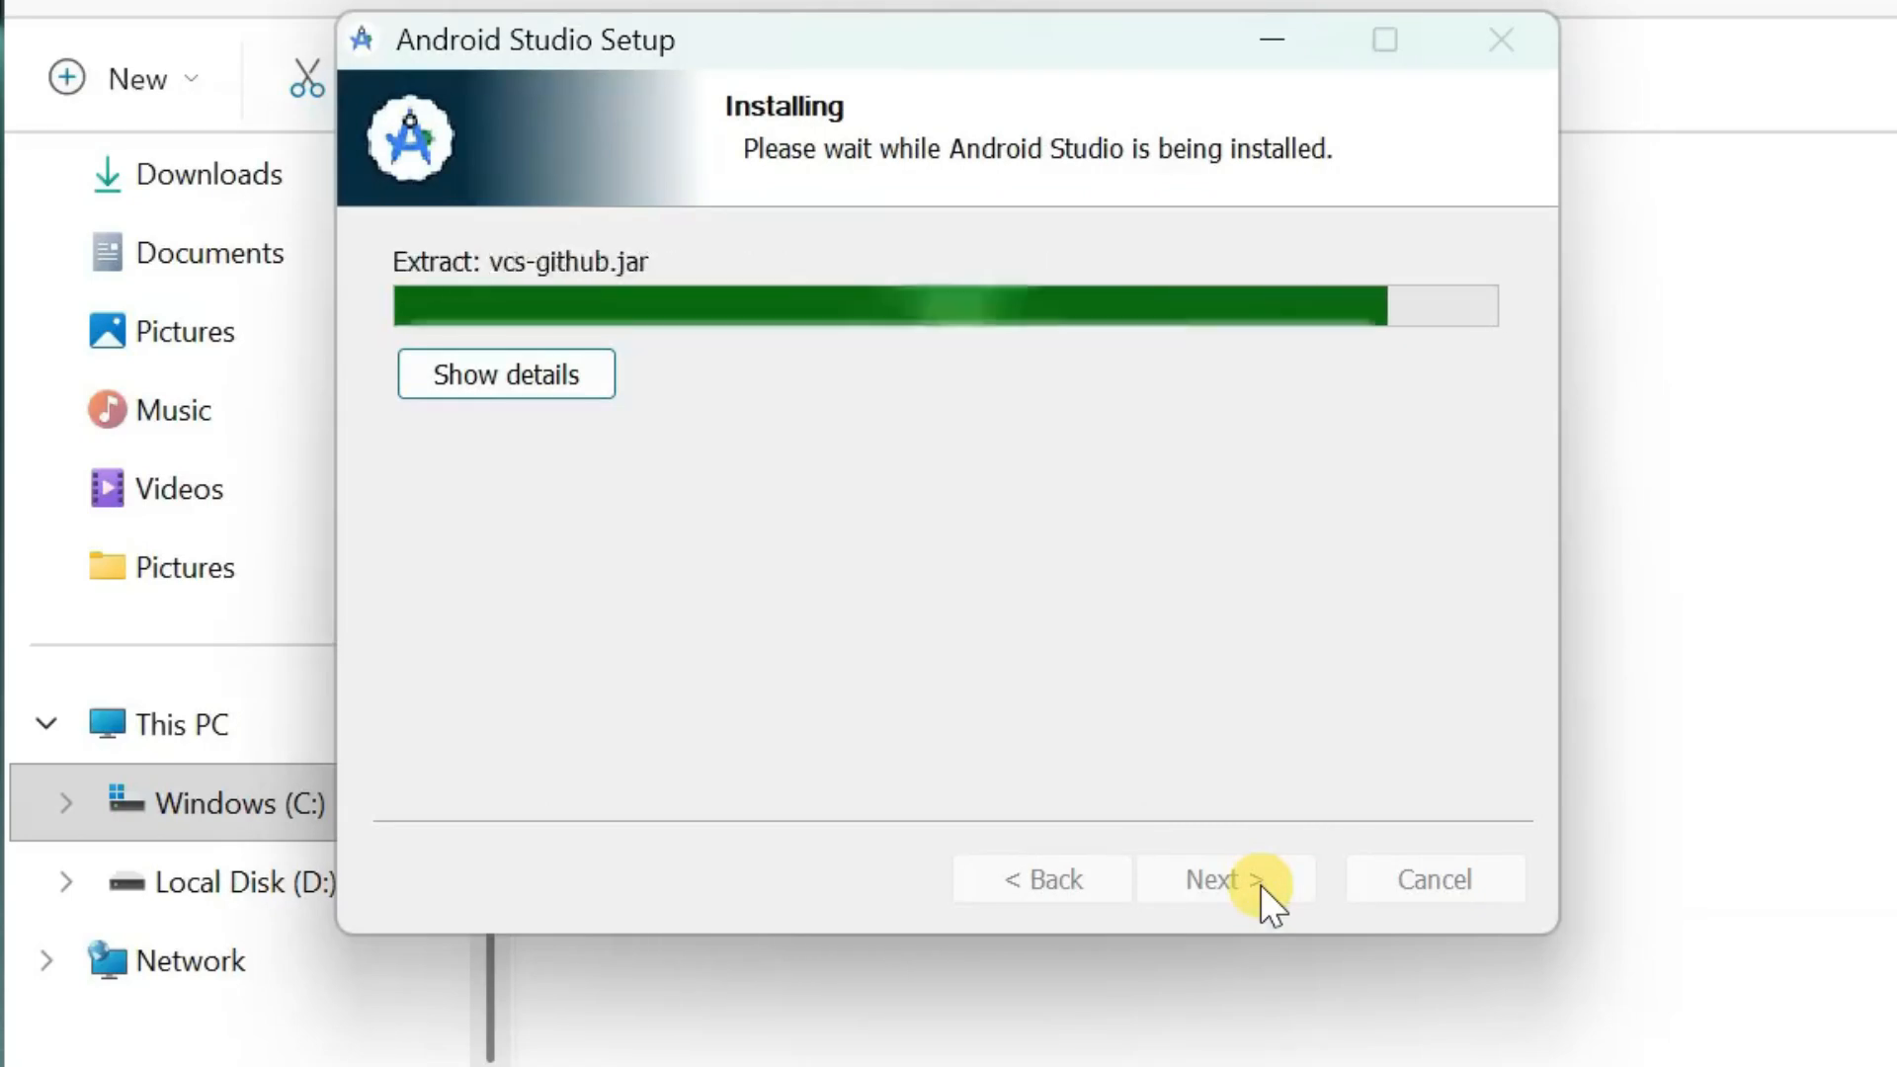
left_click(1259, 885)
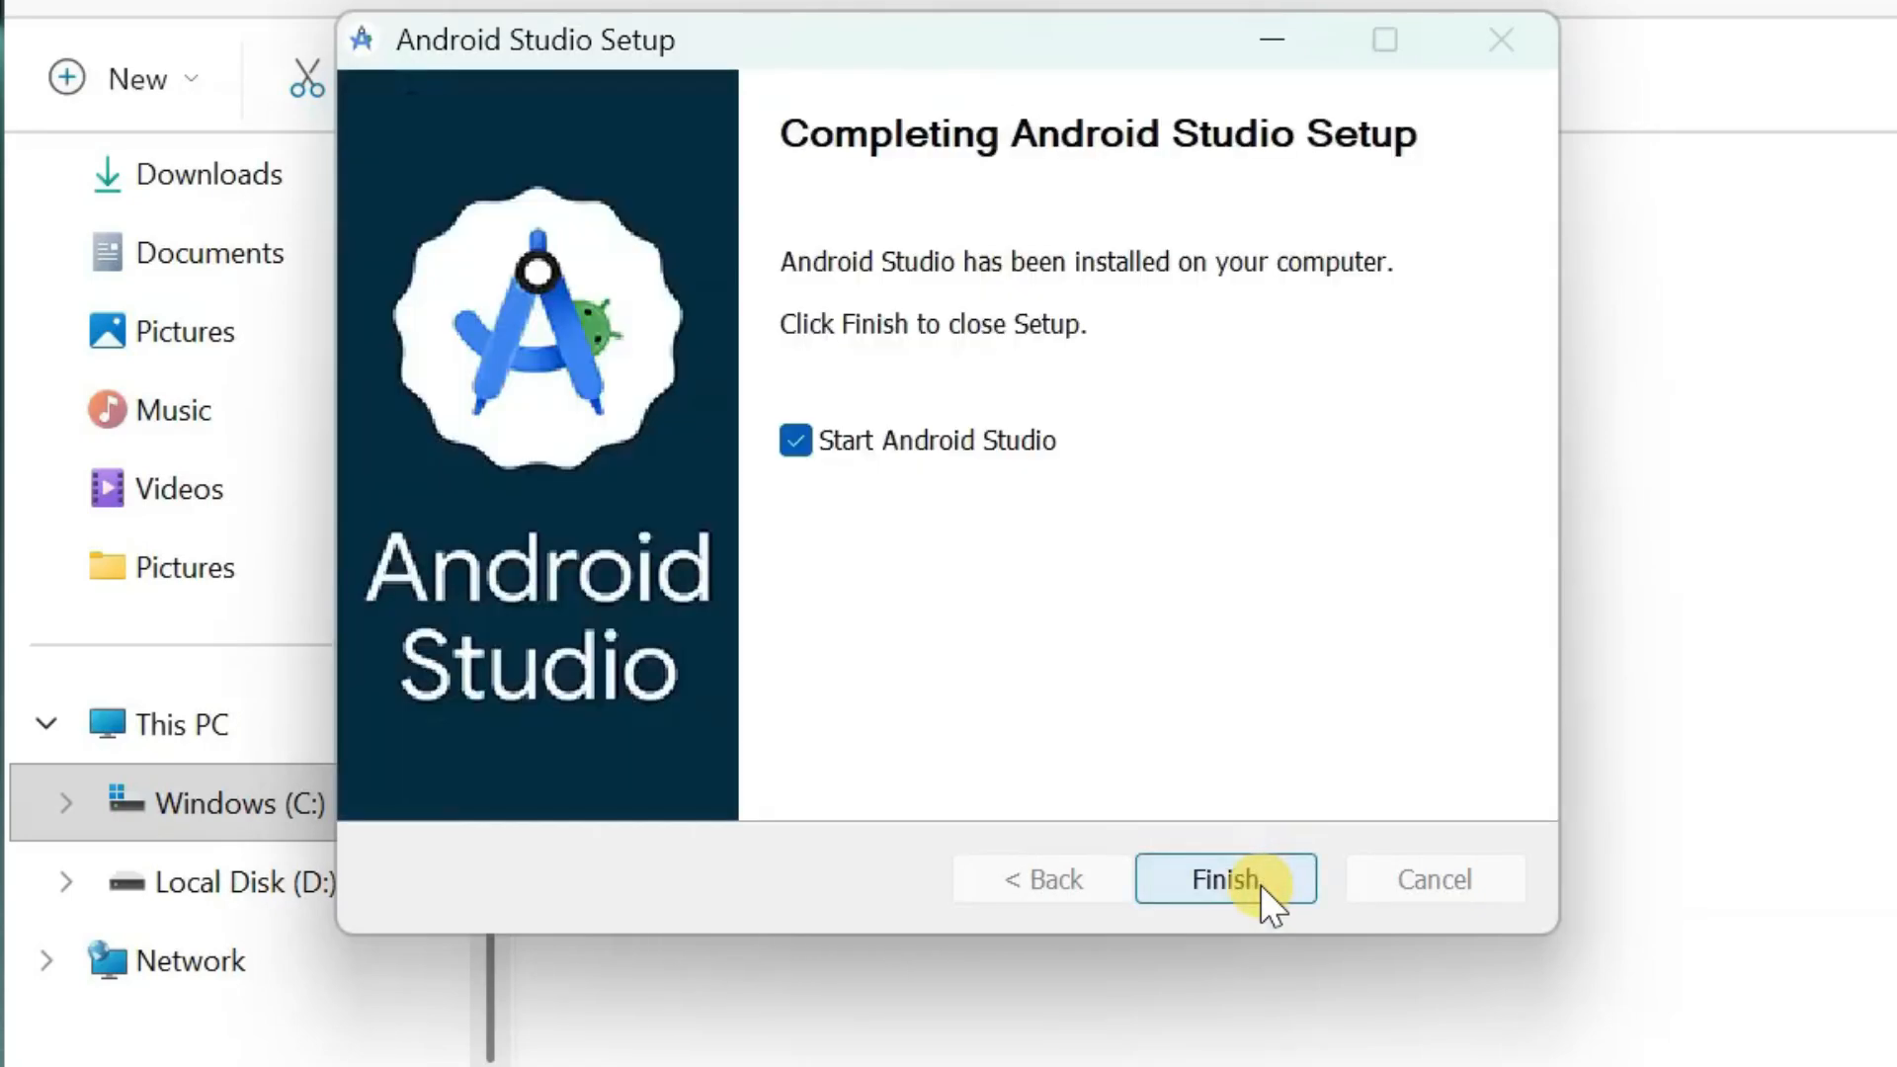
left_click(1259, 885)
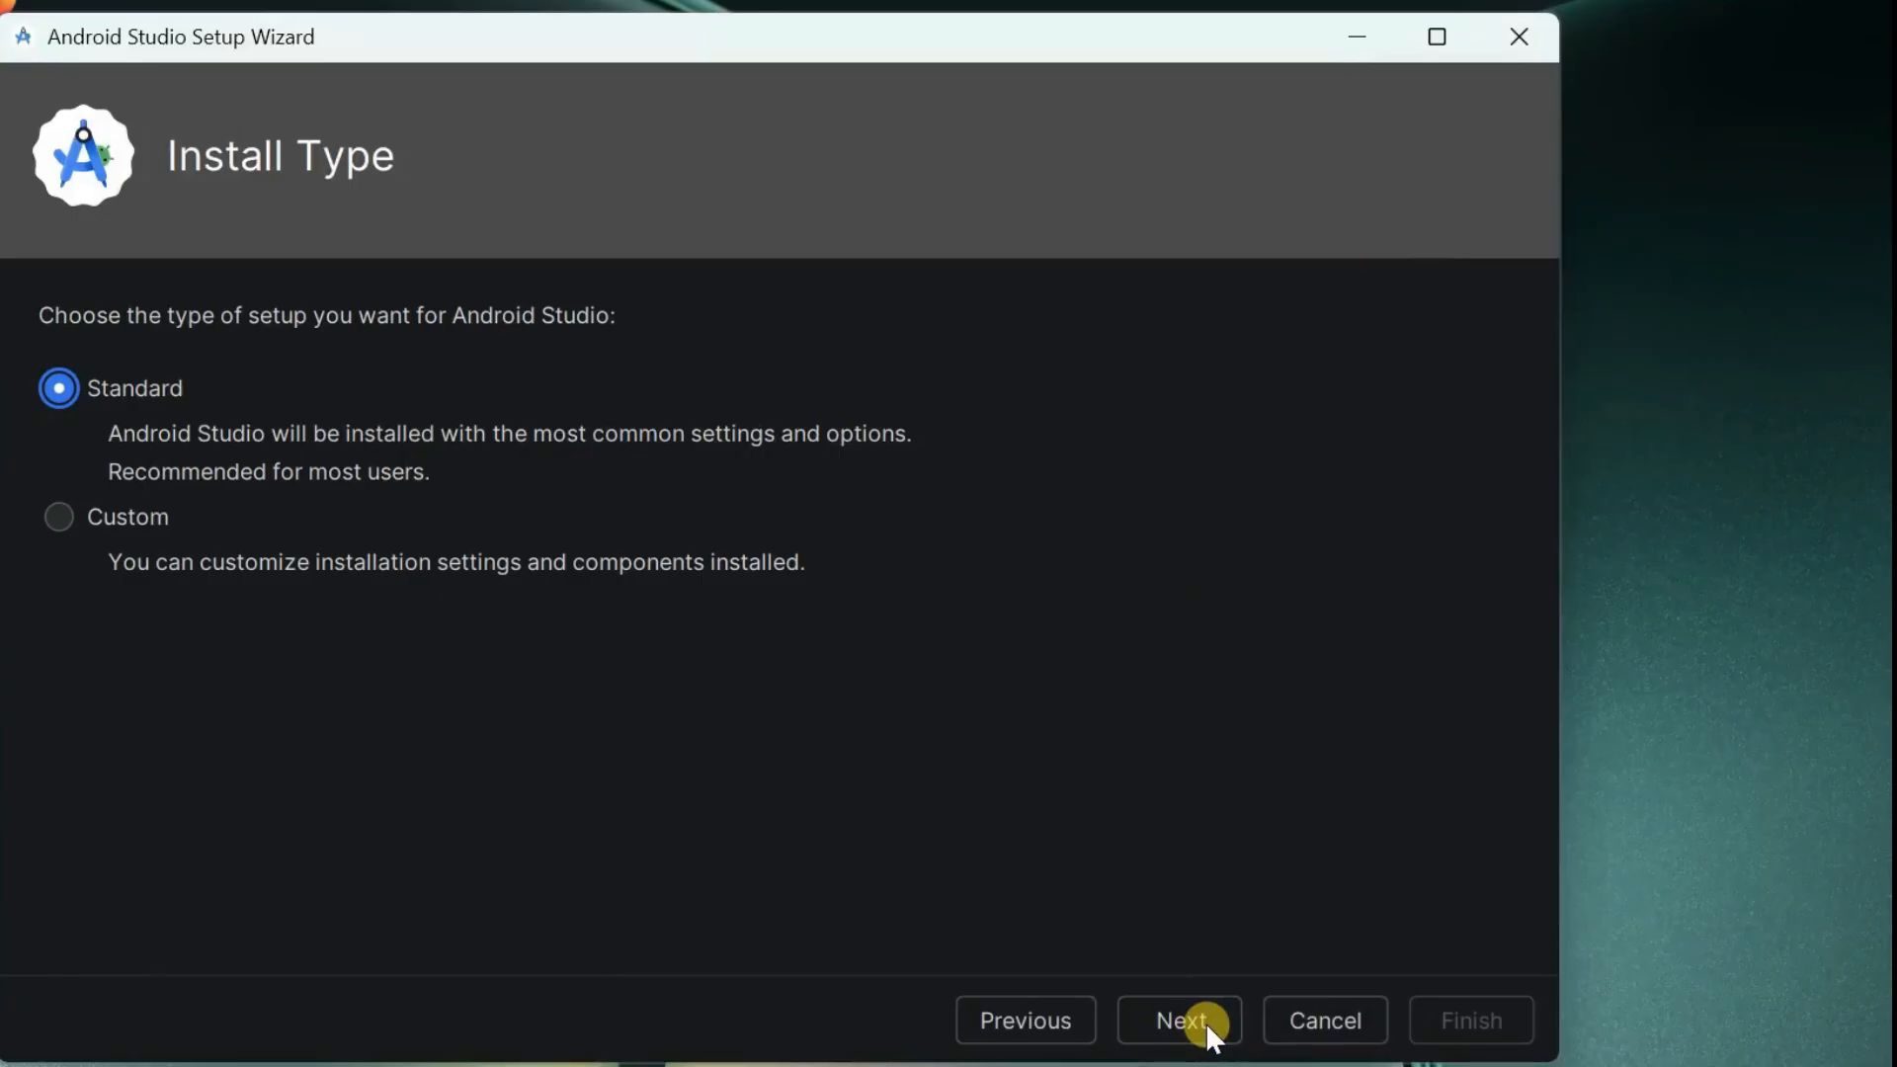
- Complete the setup wizard with the Standard install type, accepting the SDK license and finishing the component download
left_click(1214, 1037)
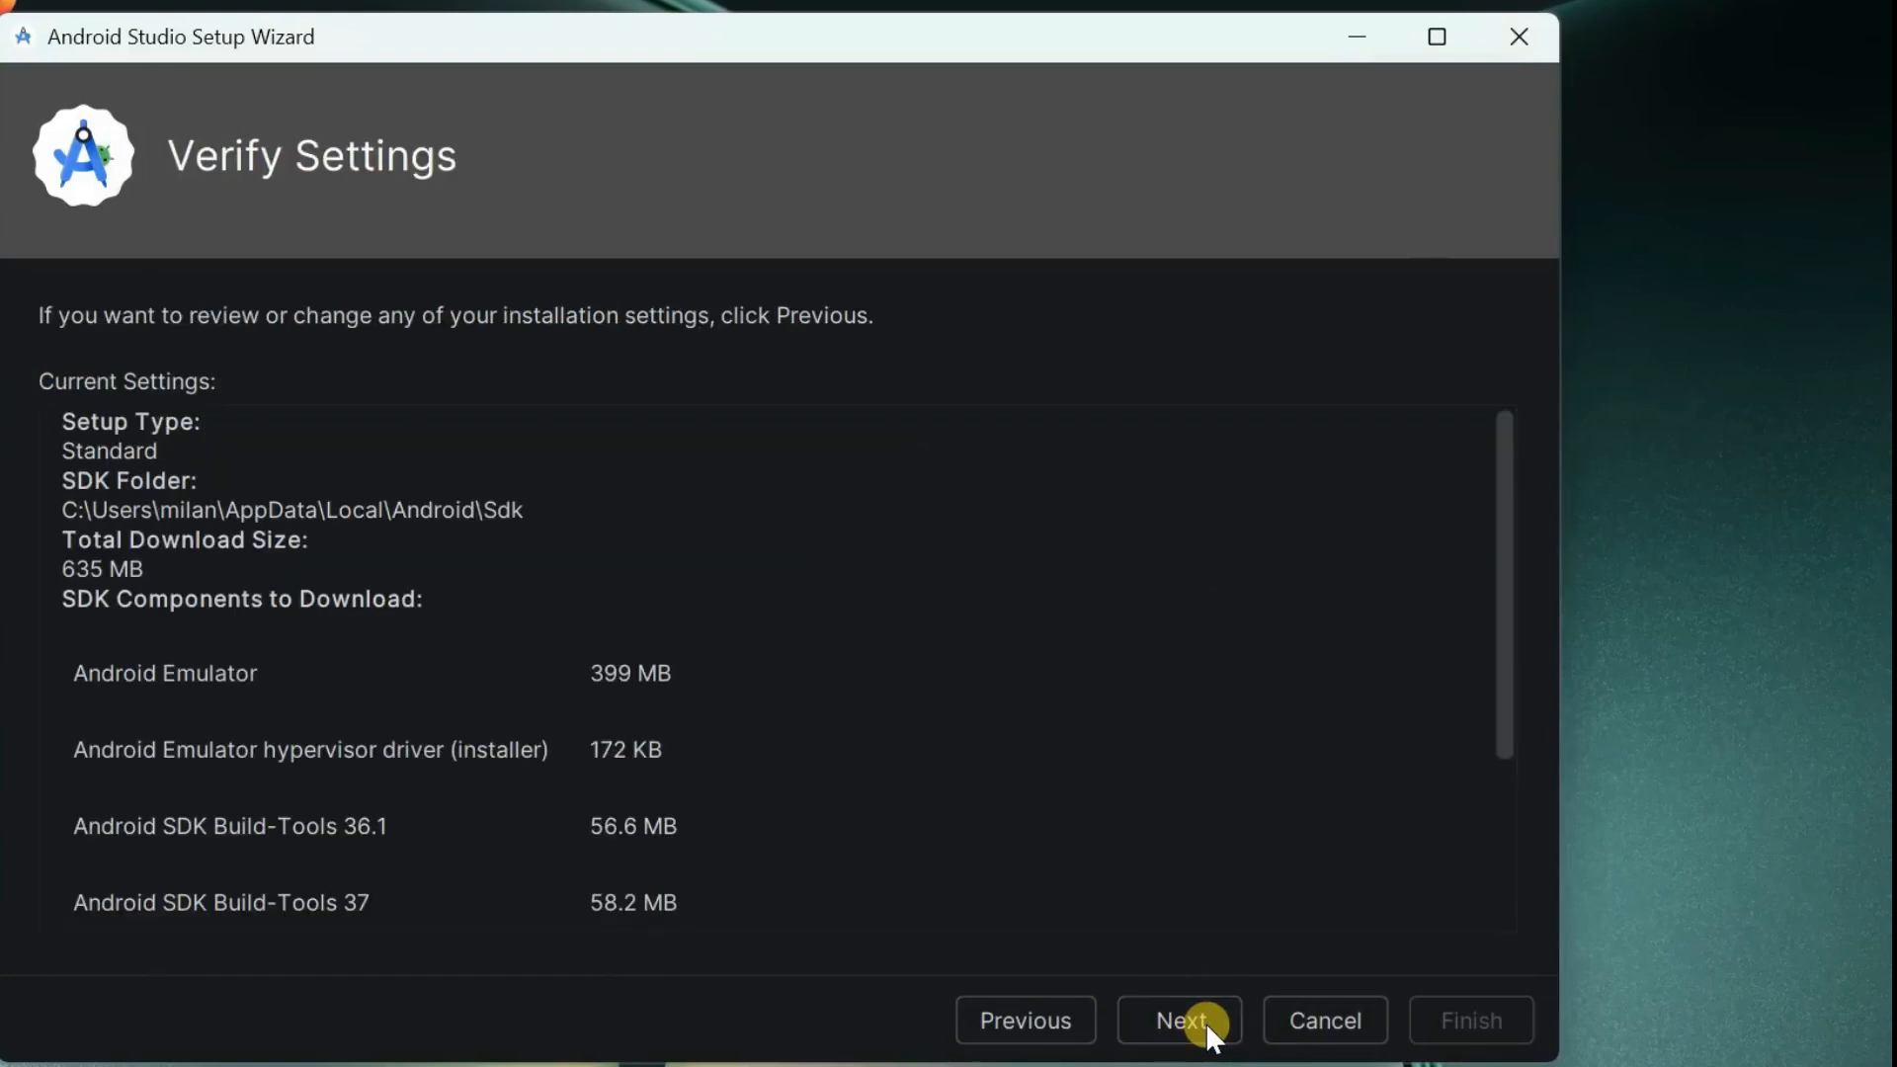
left_click_drag(1499, 656, 1466, 838)
left_click(1192, 1022)
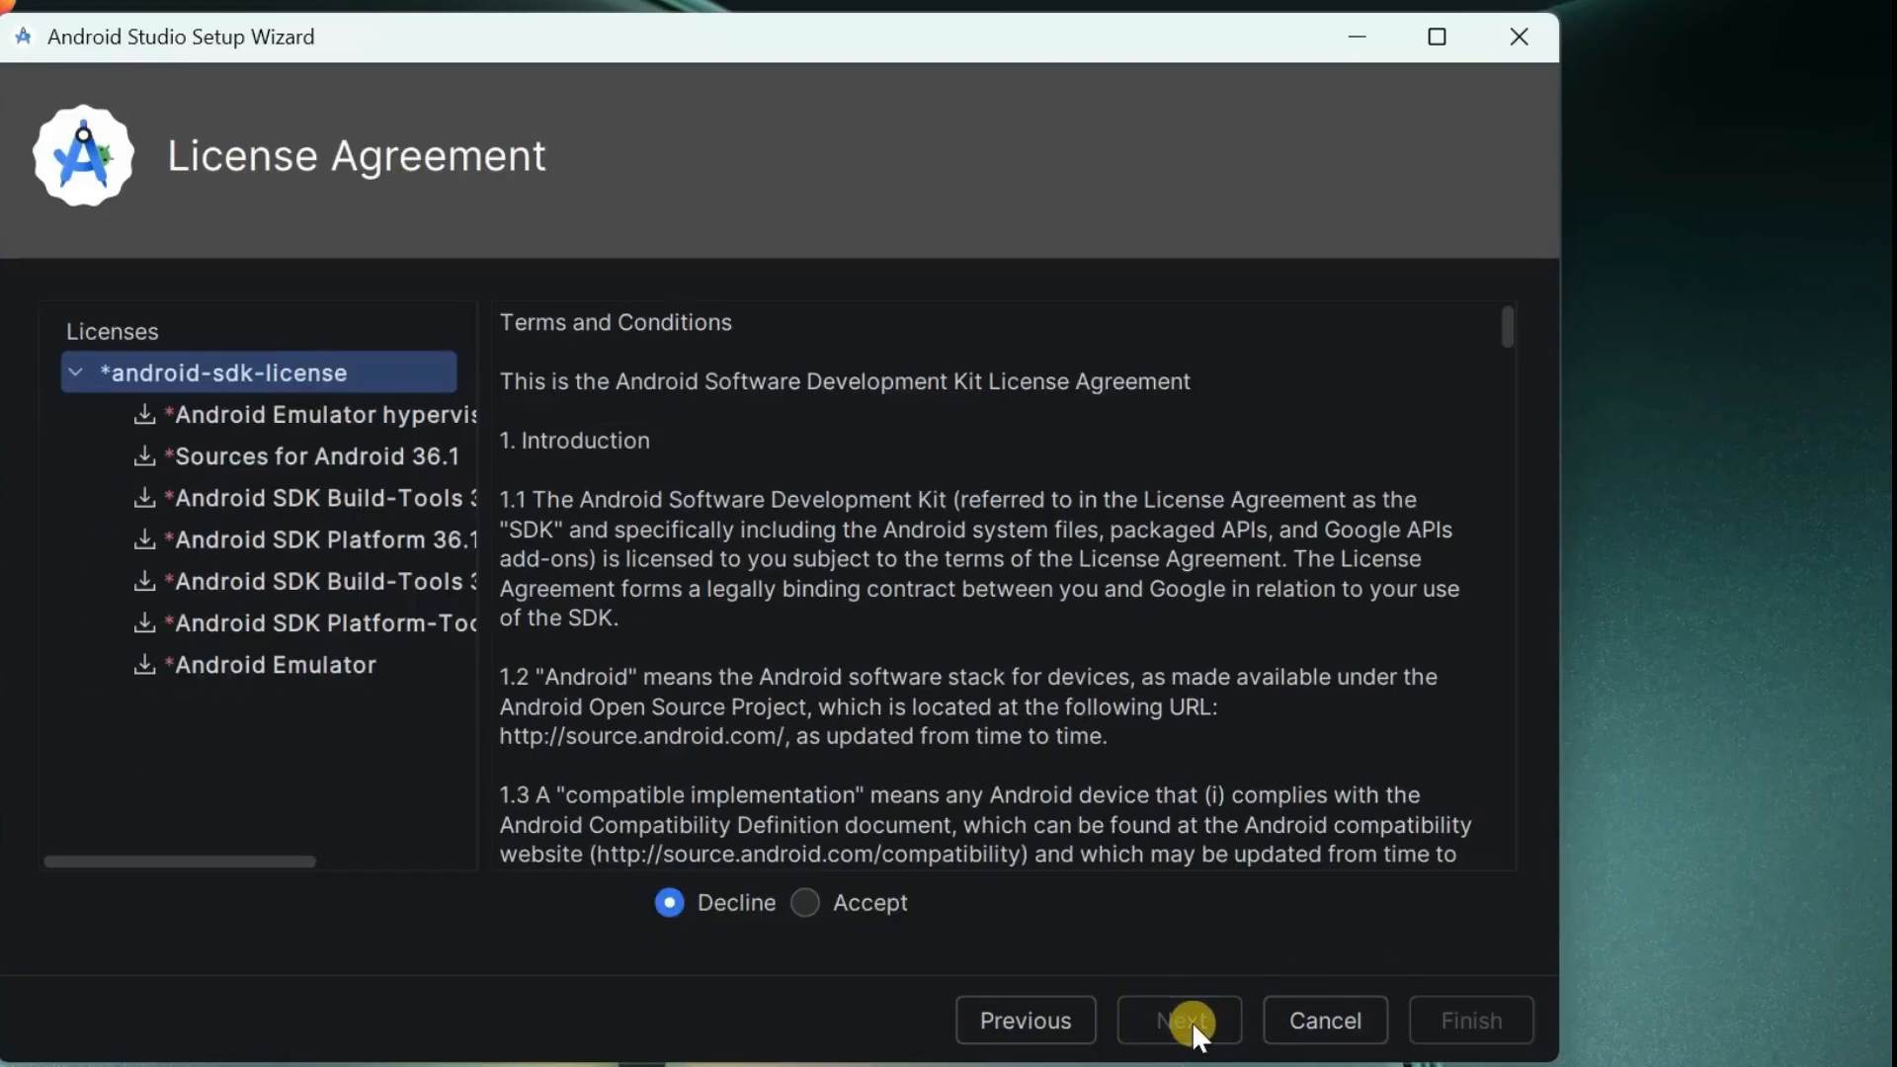
left_click(828, 903)
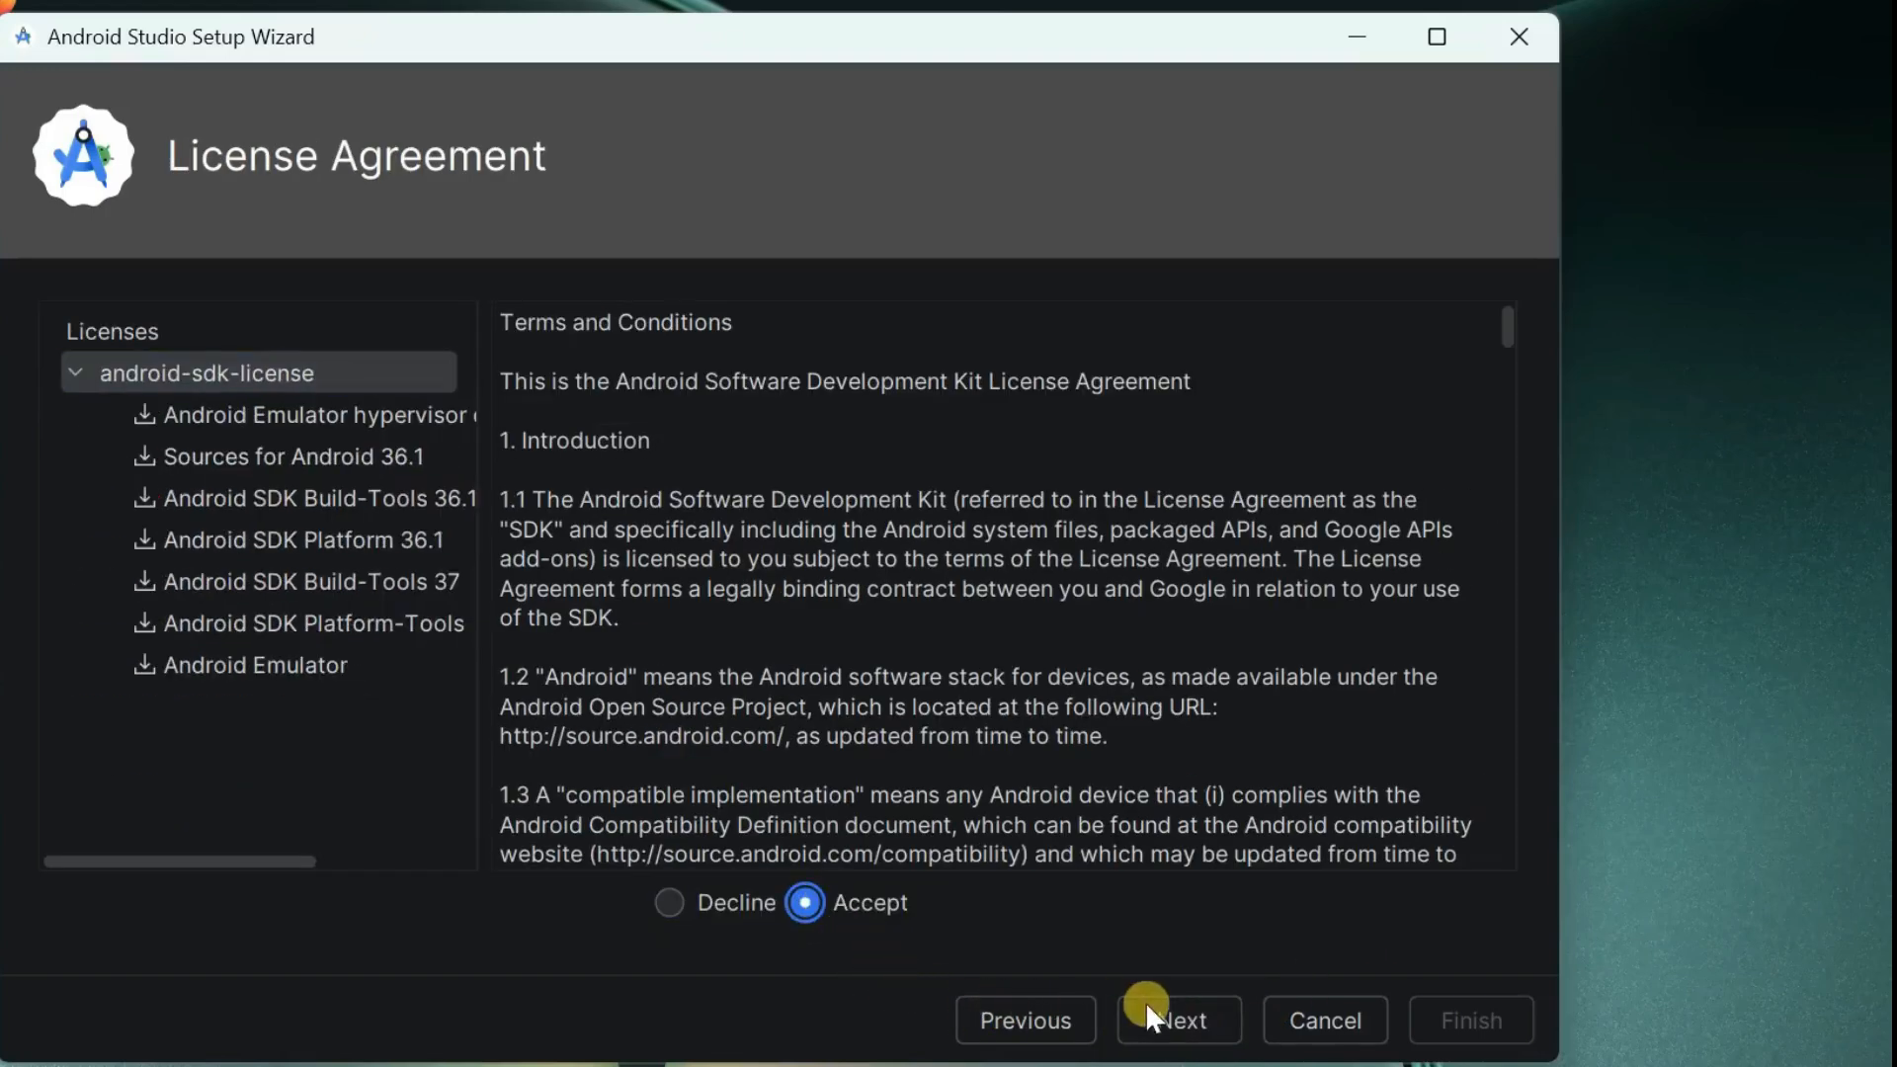
left_click(1193, 1024)
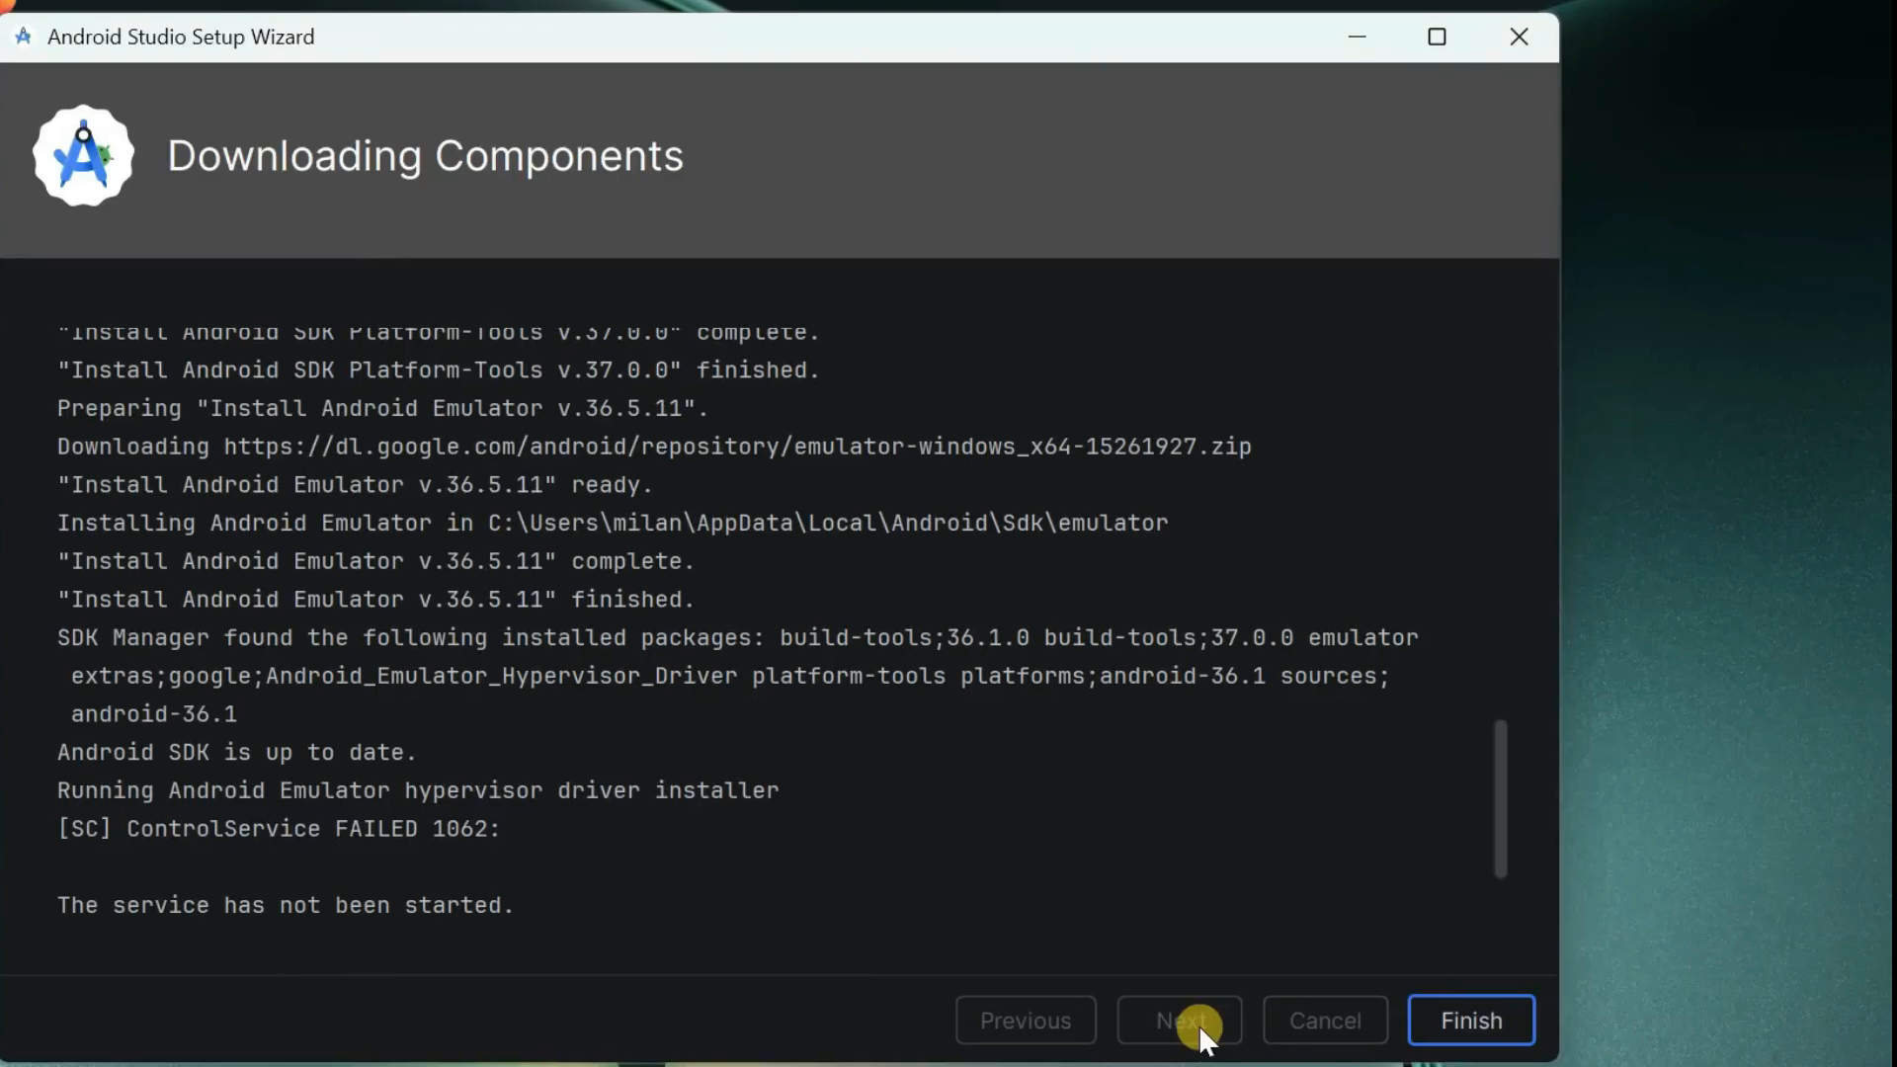
left_click(1464, 1025)
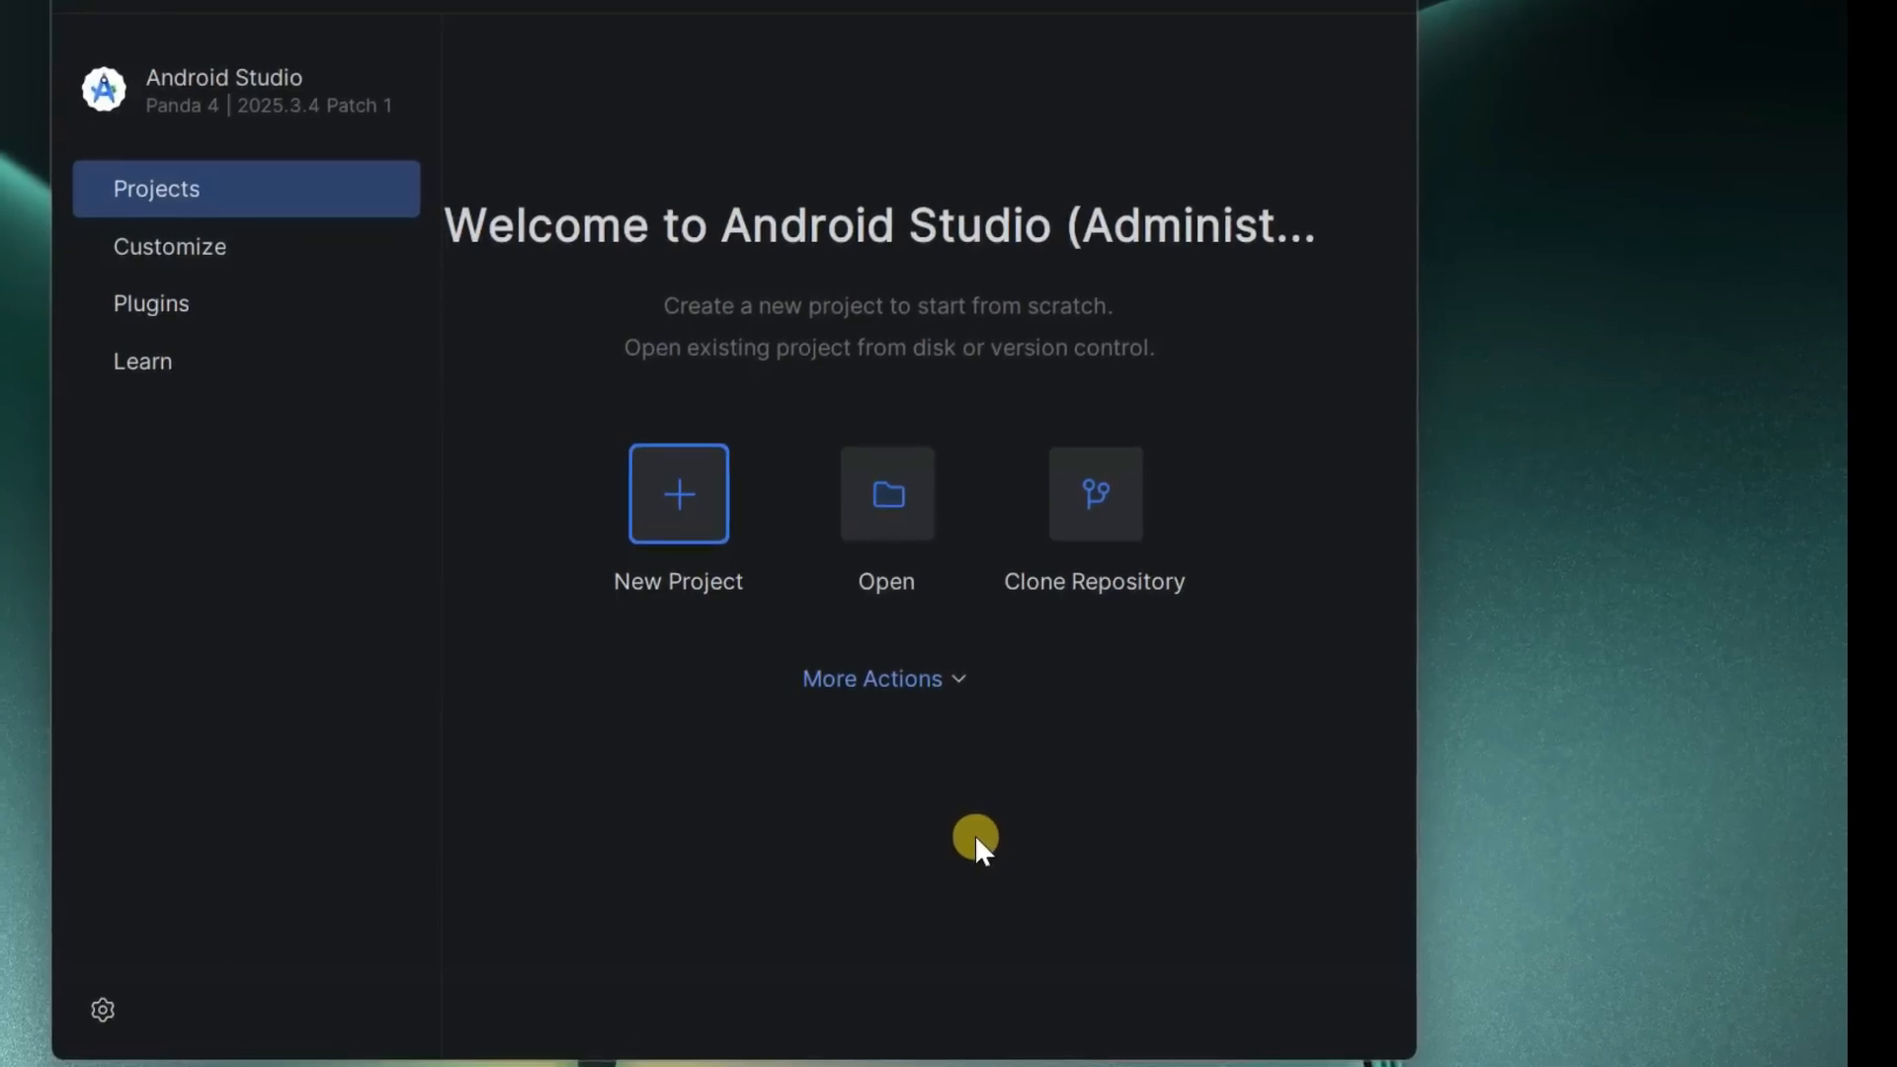
- Open Virtual Device Manager and create a new TV device using the Television (1080p) profile
left_click(927, 682)
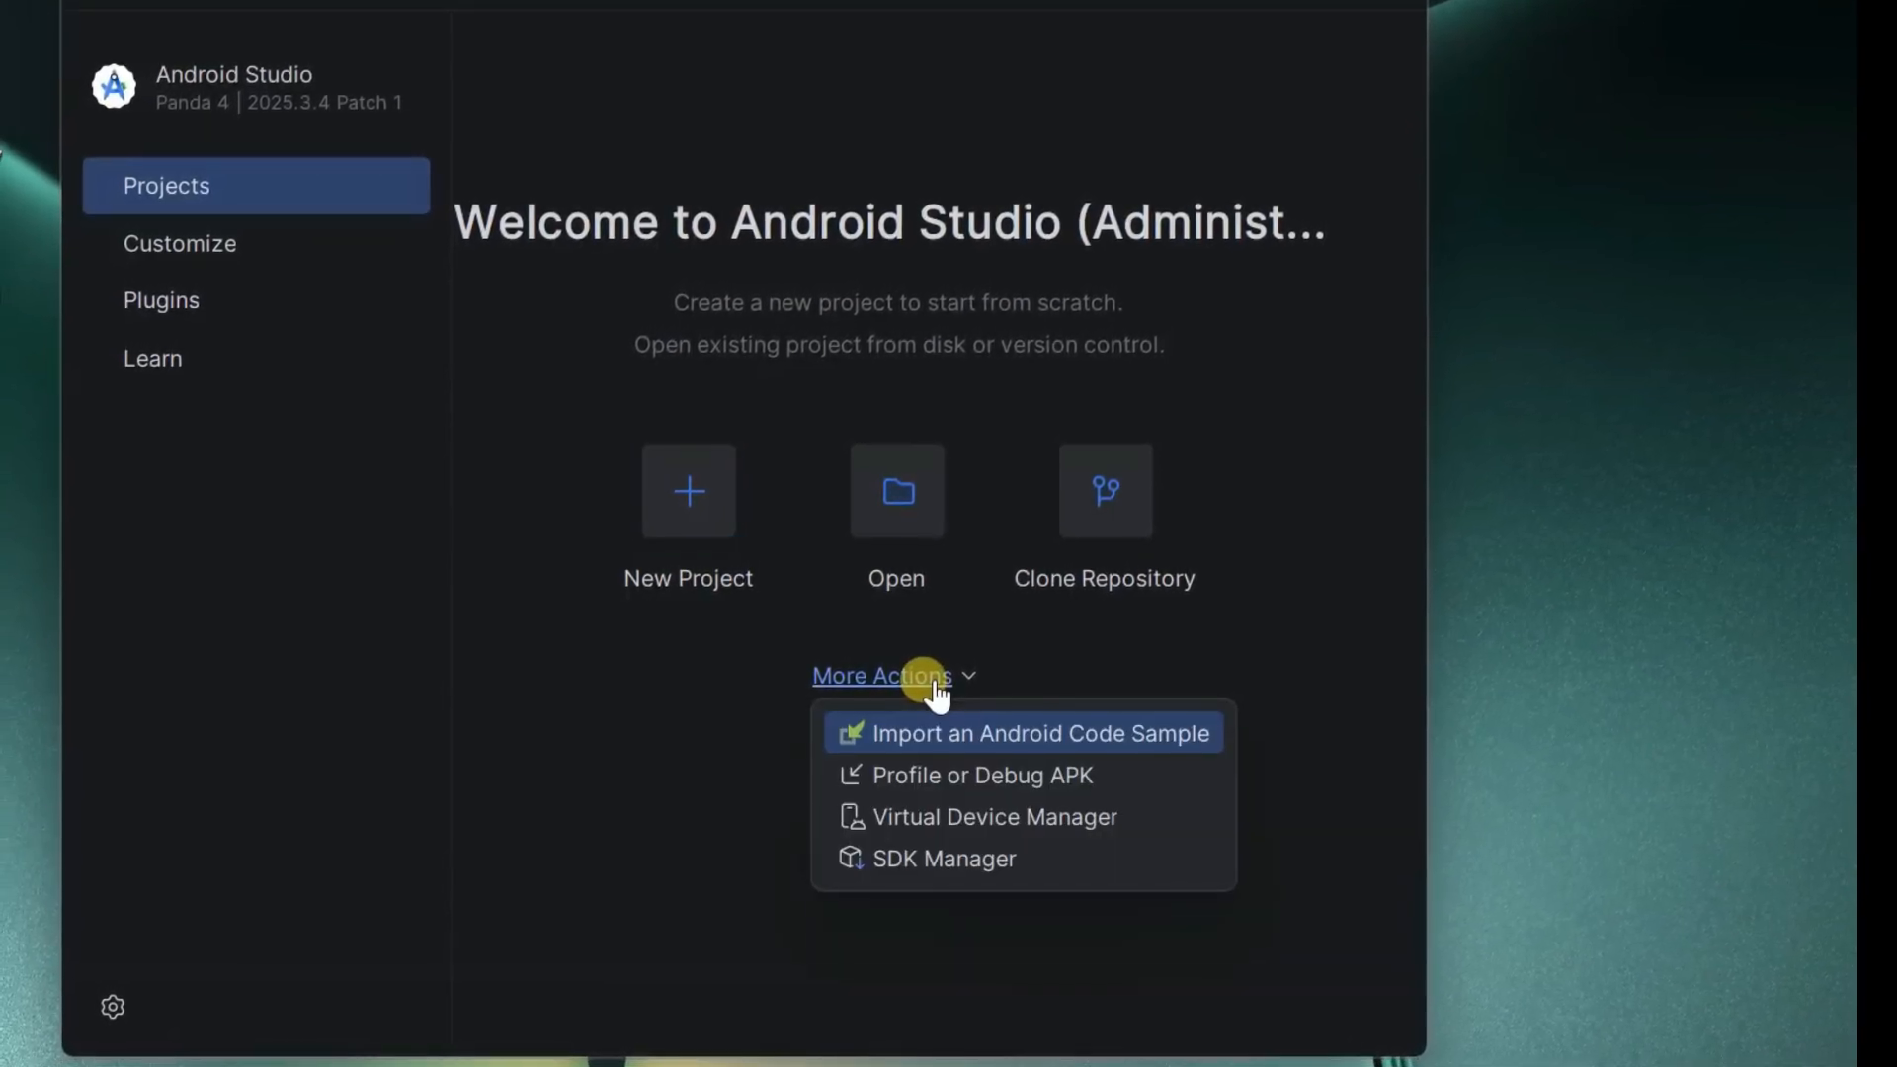
left_click(1026, 818)
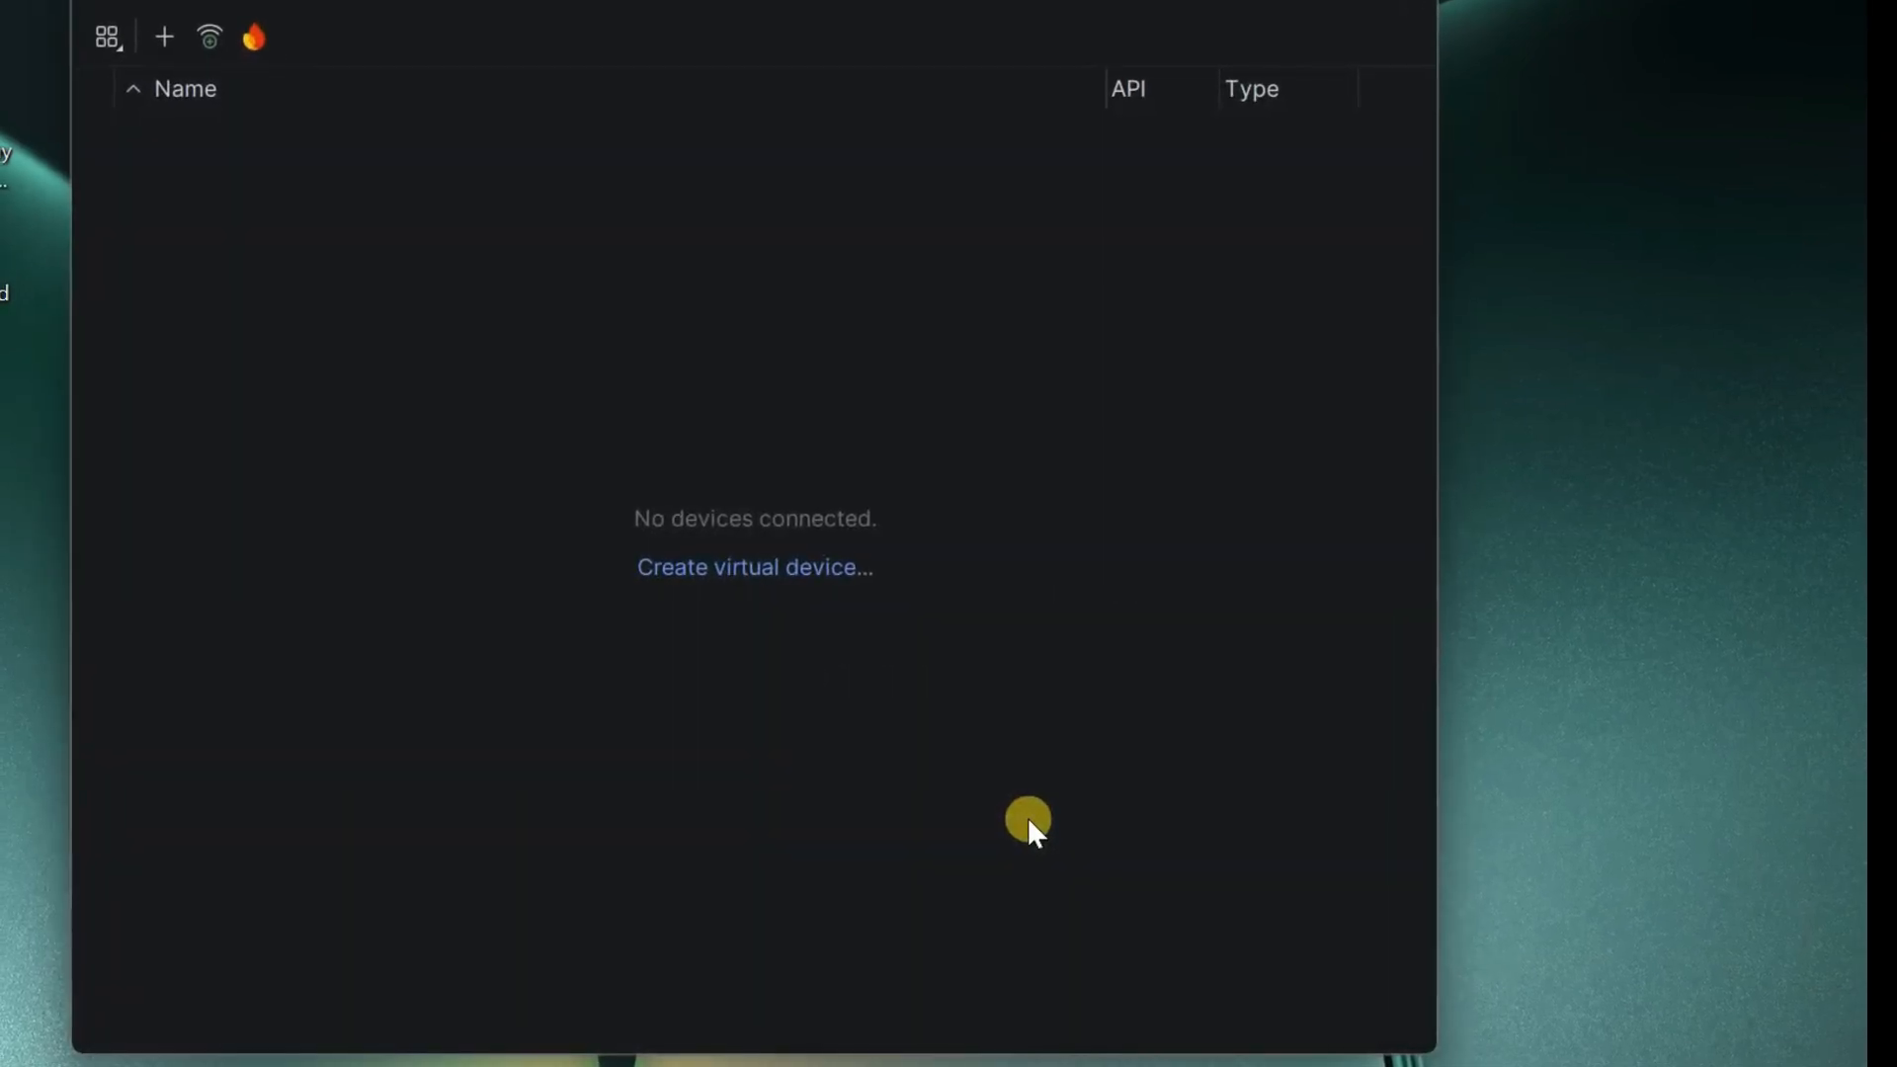
left_click(788, 569)
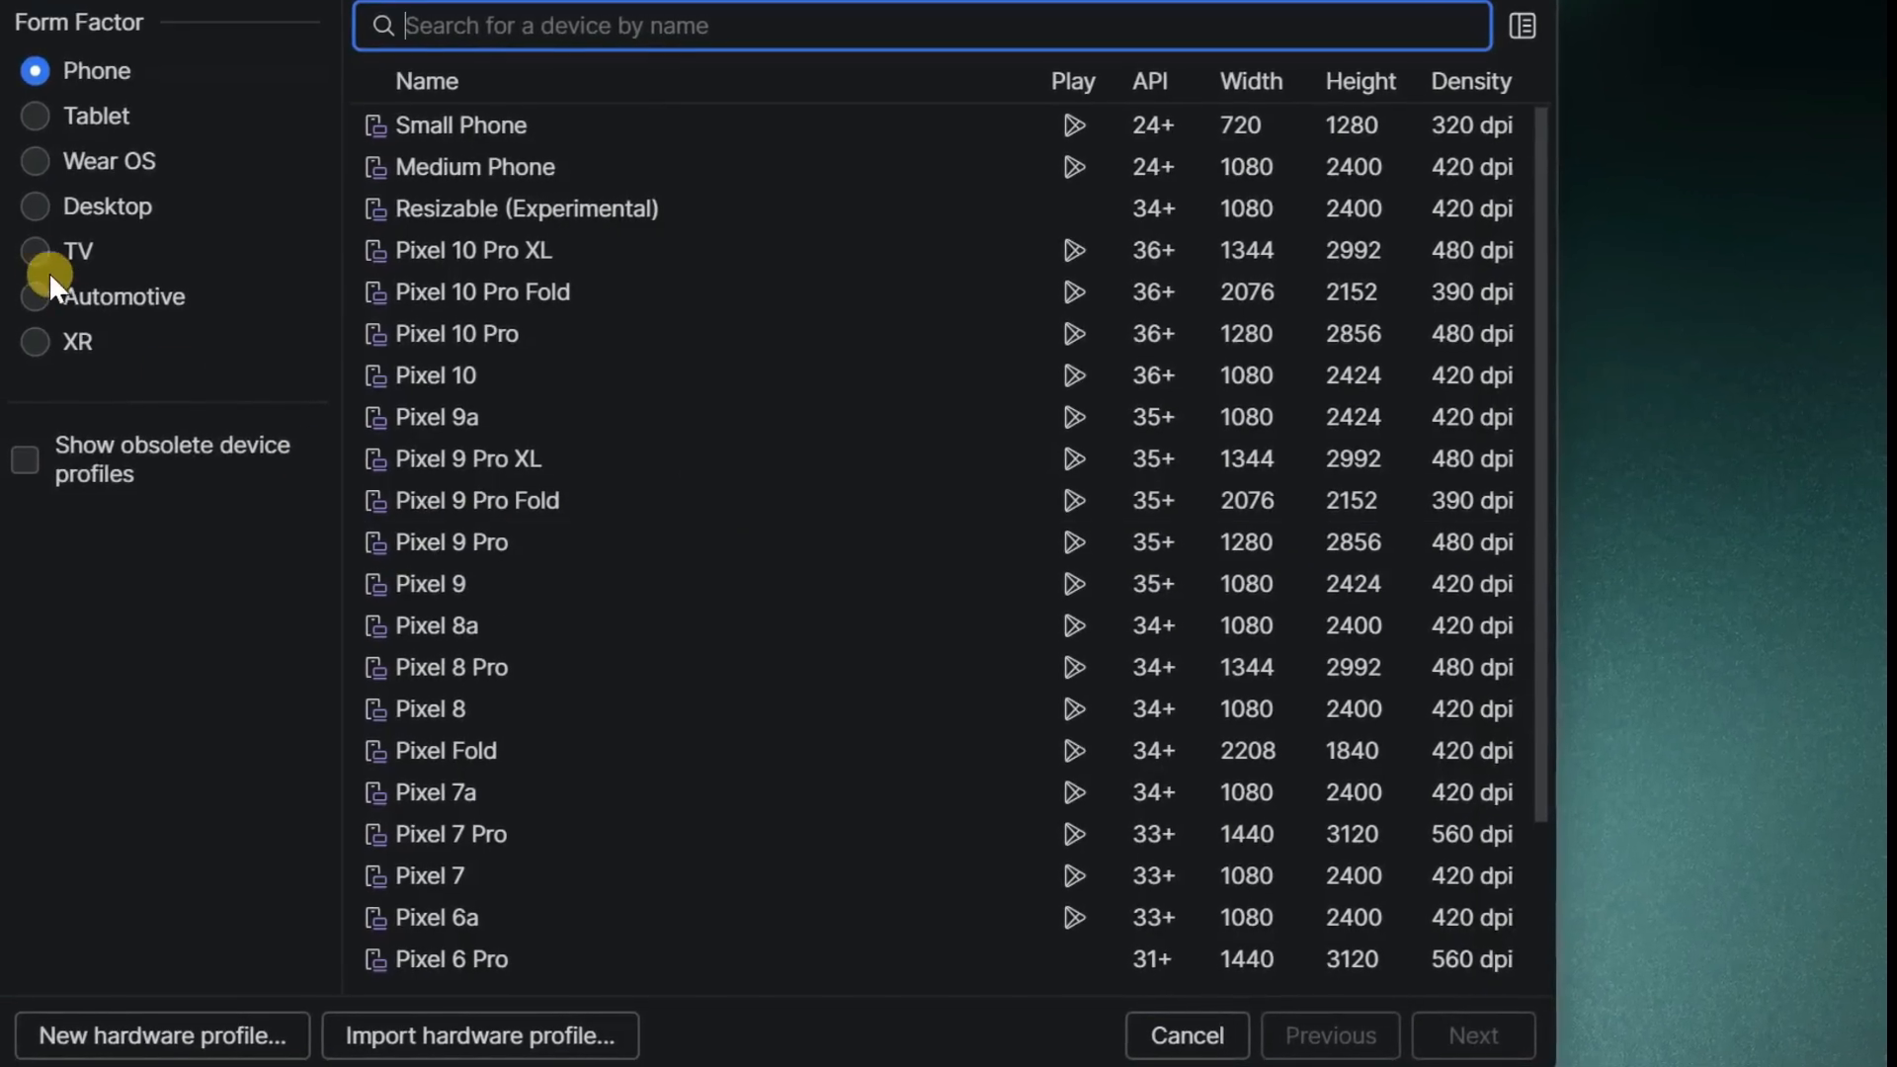
left_click(32, 252)
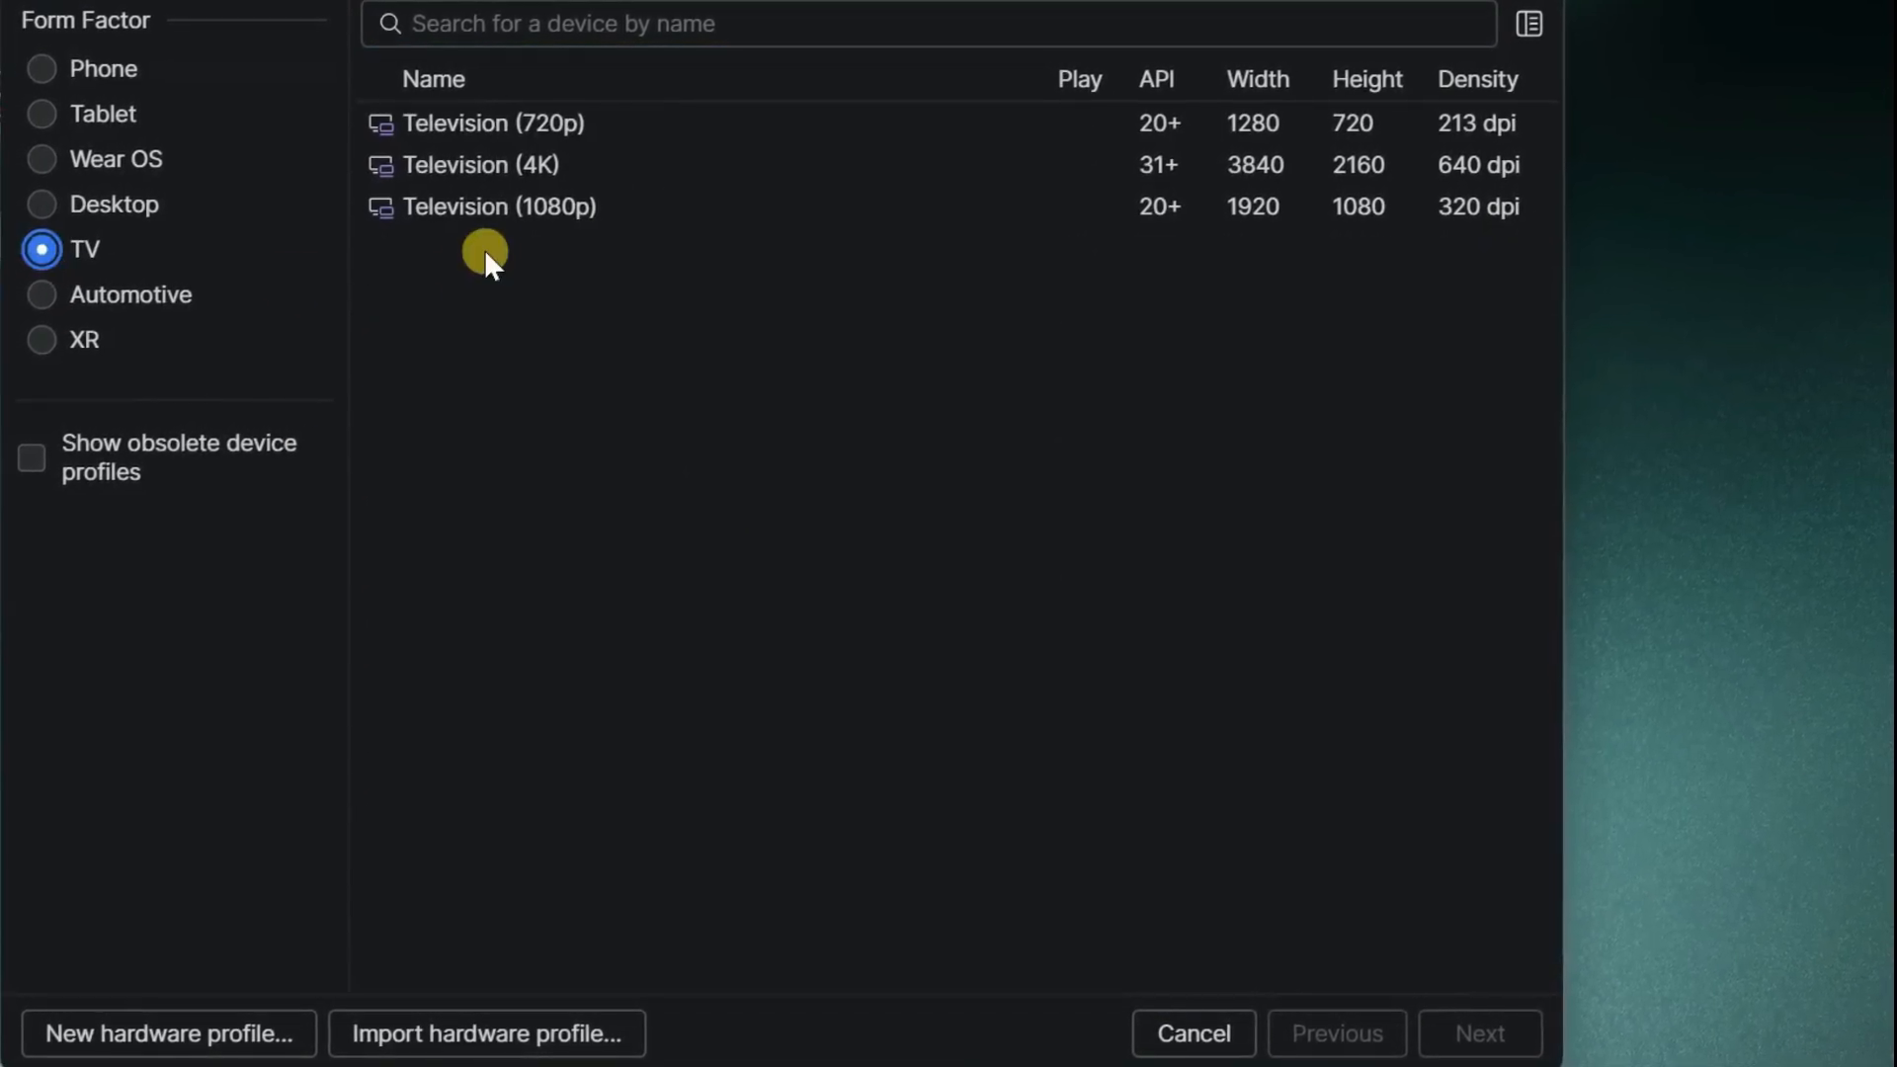
left_click(494, 211)
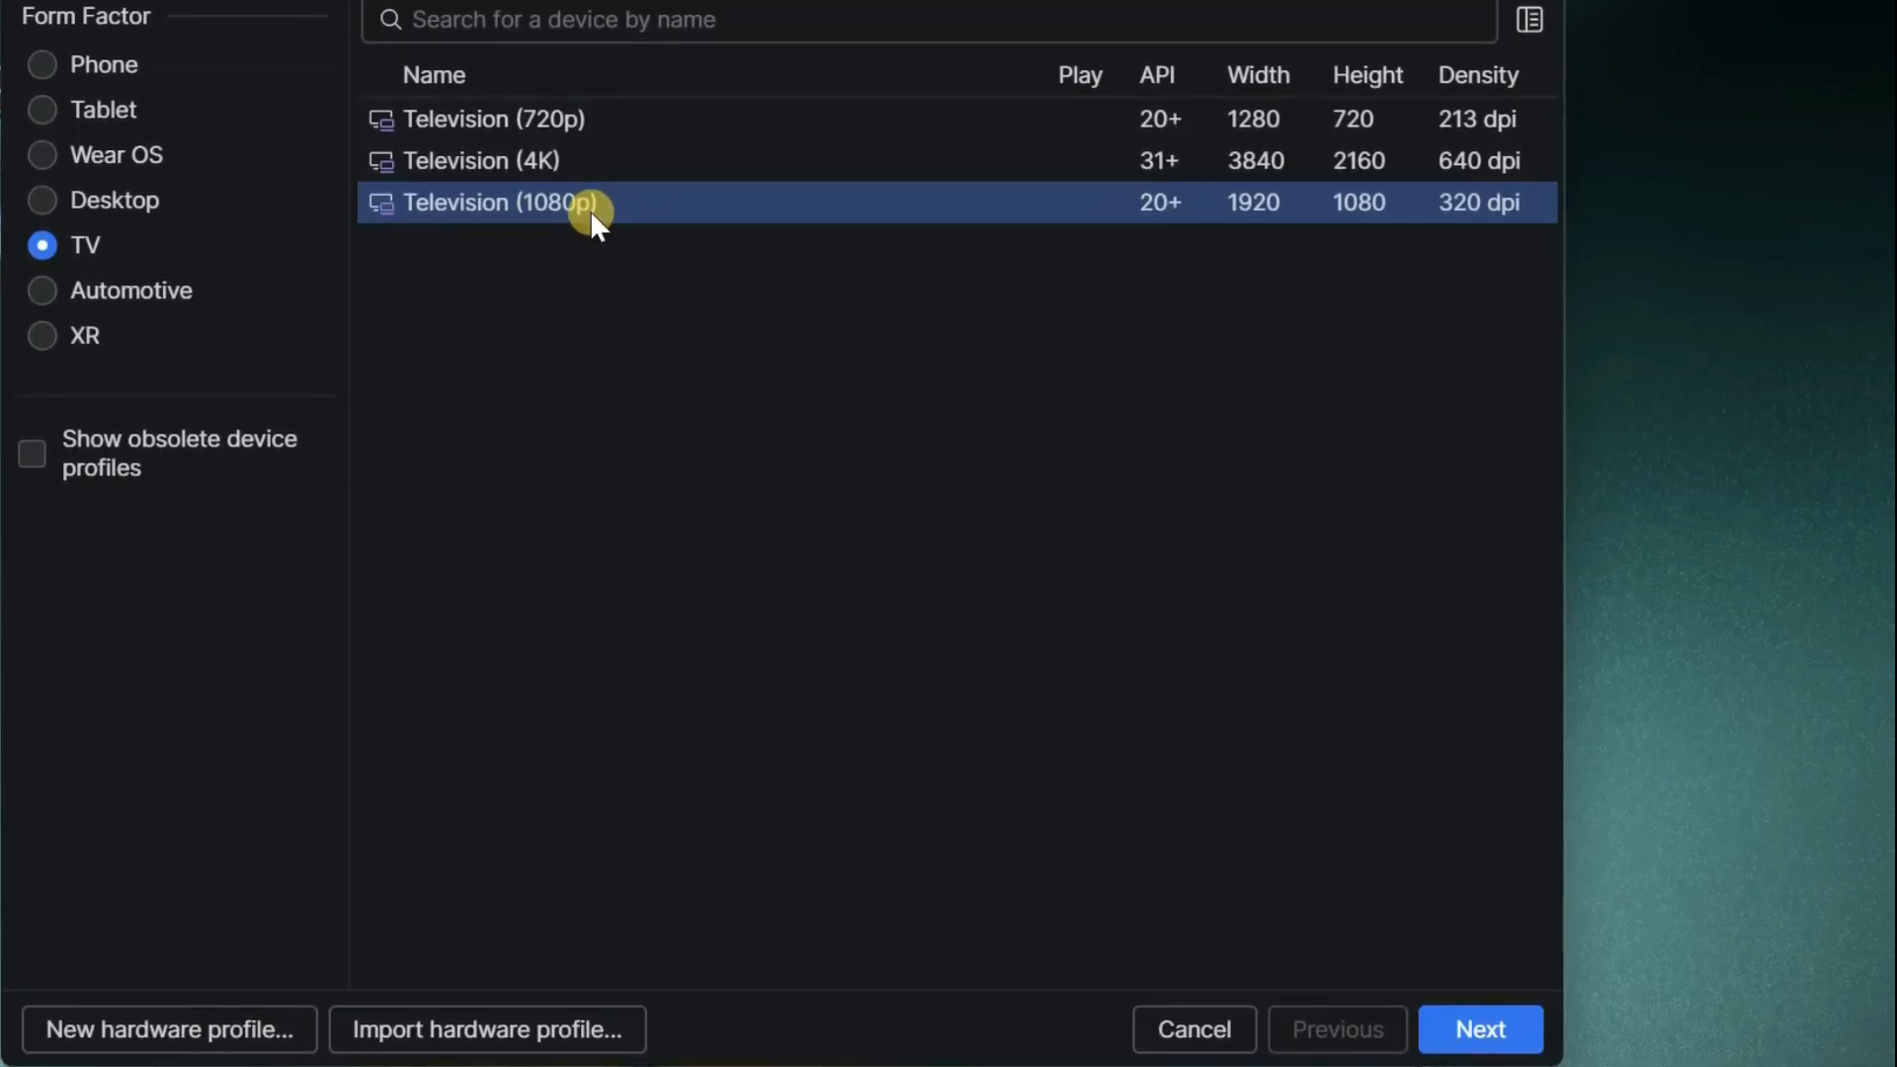
left_click(1460, 1029)
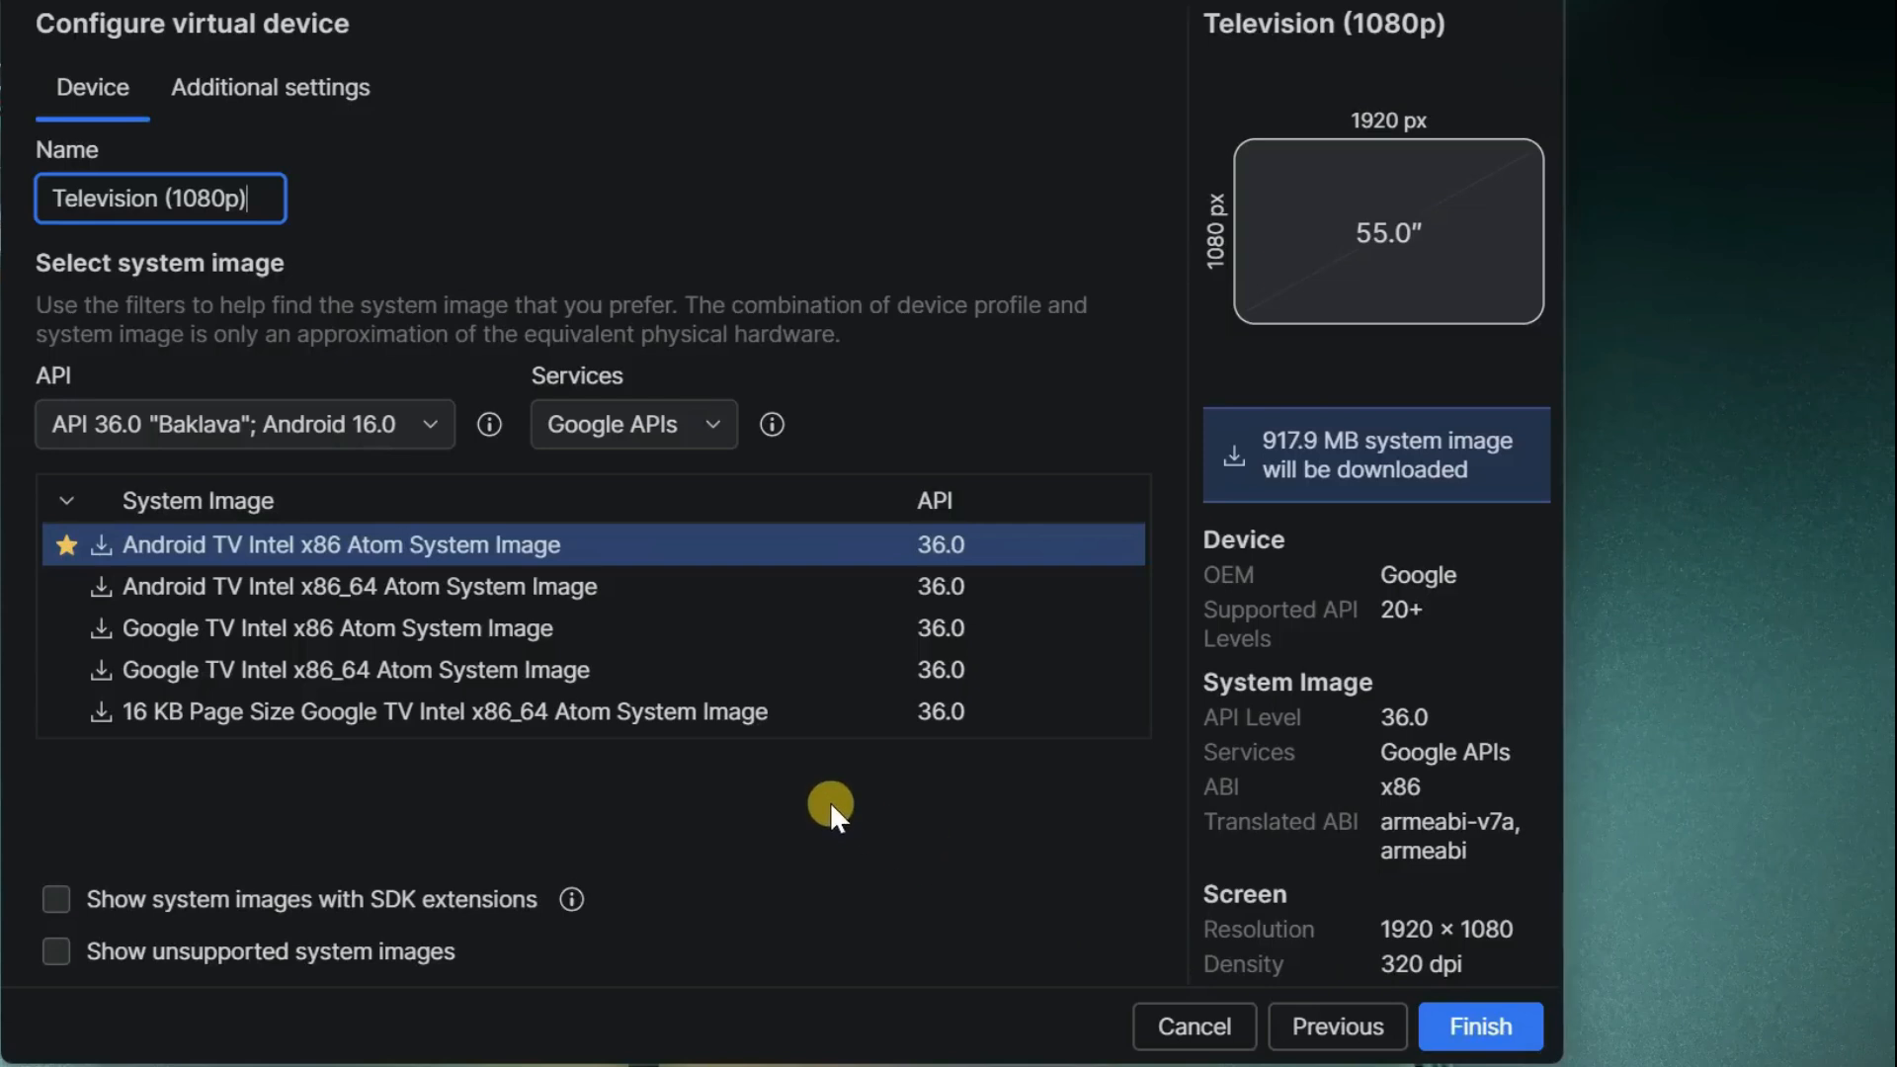
- Rename the virtual device to AndroidTV
left_click_drag(247, 195, 45, 188)
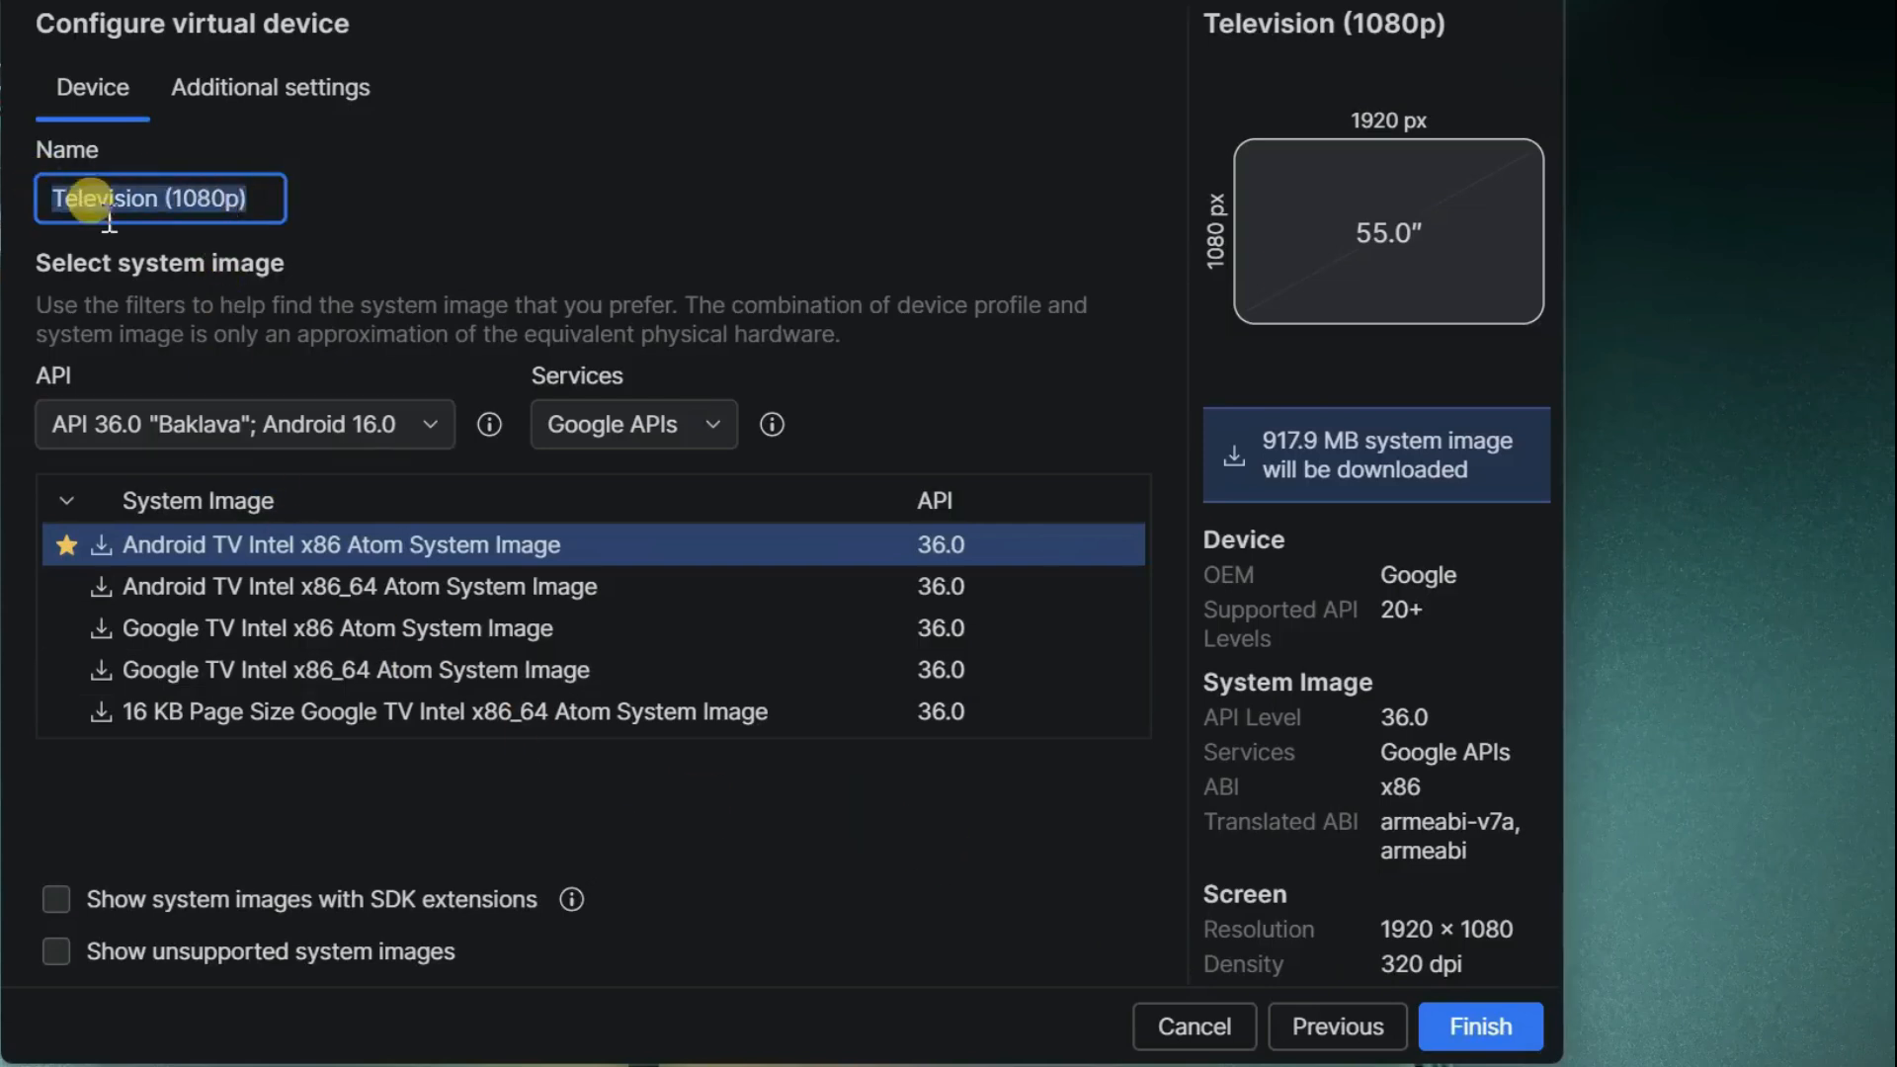
key("BackSpace")
type("AndroidTV")
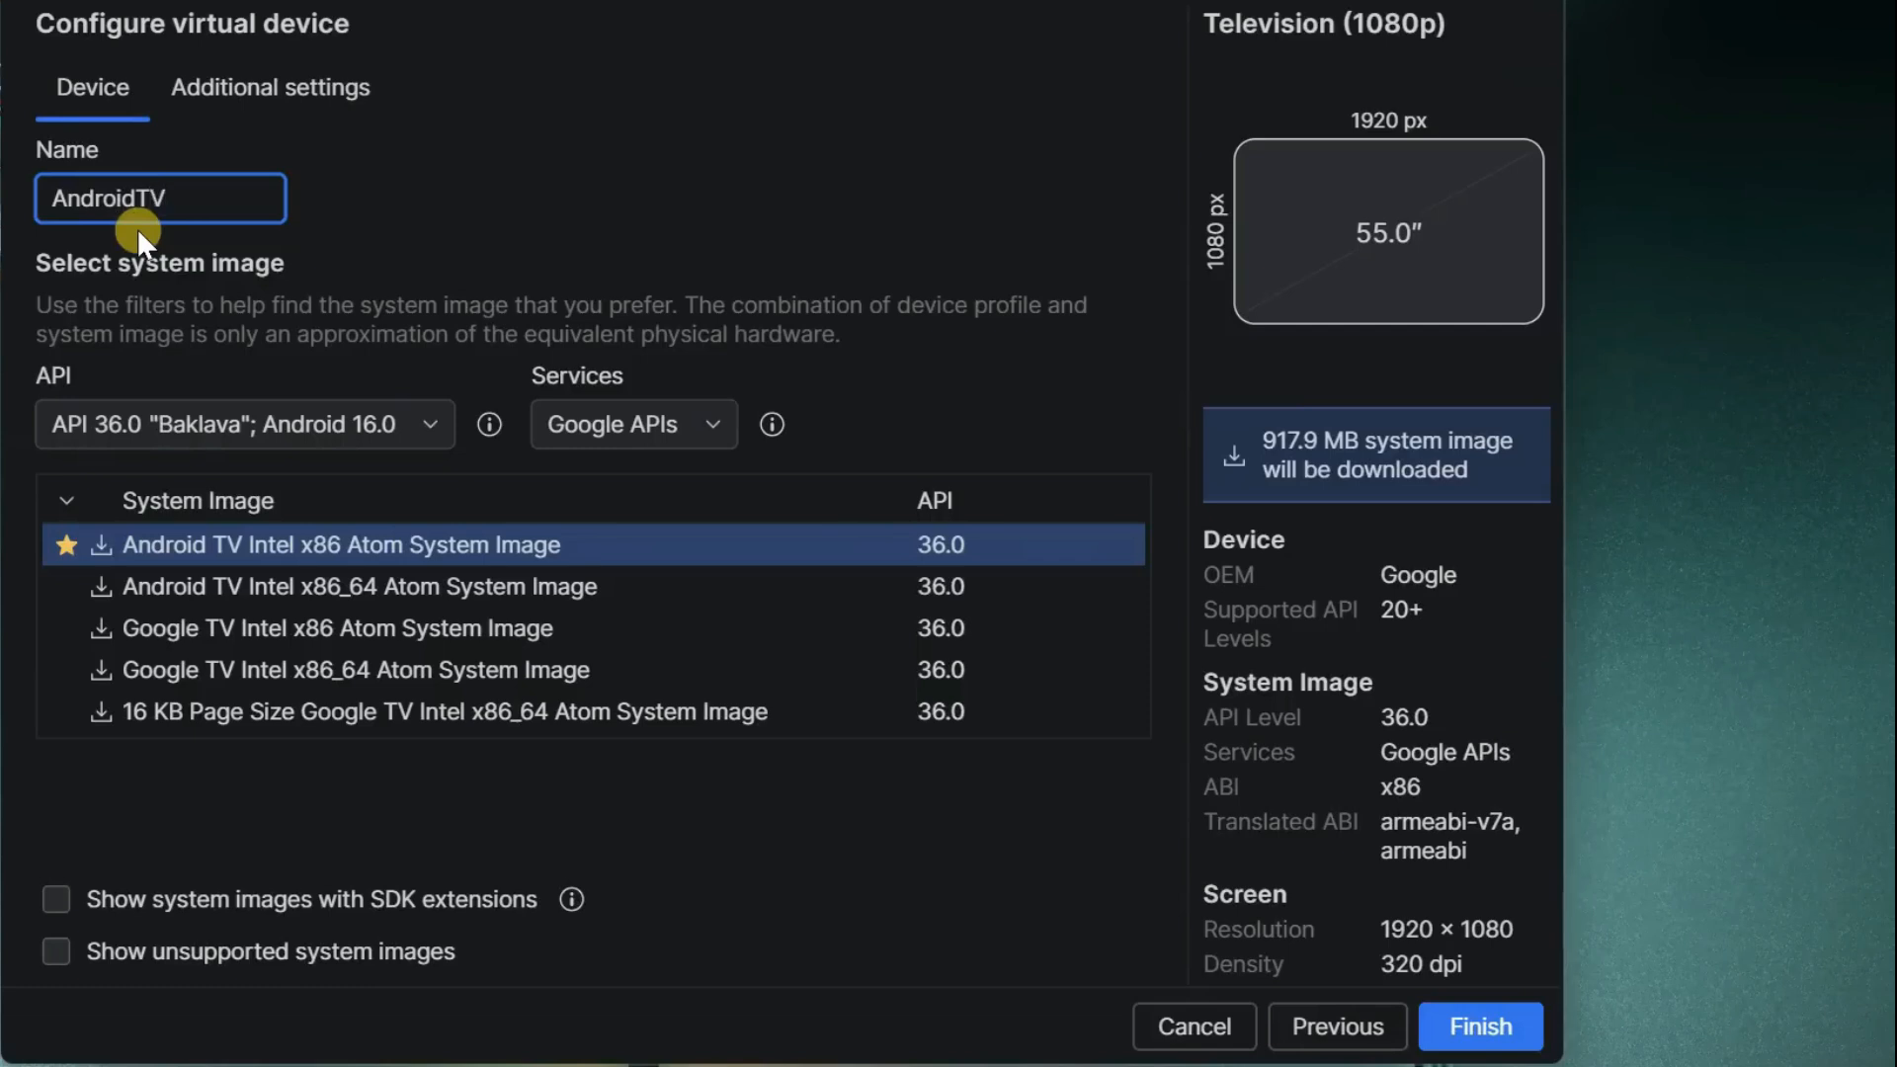
- Keep API 36.0 "Baklava" and download and select the Android TV Intel x86_64 Atom System Image
left_click(417, 423)
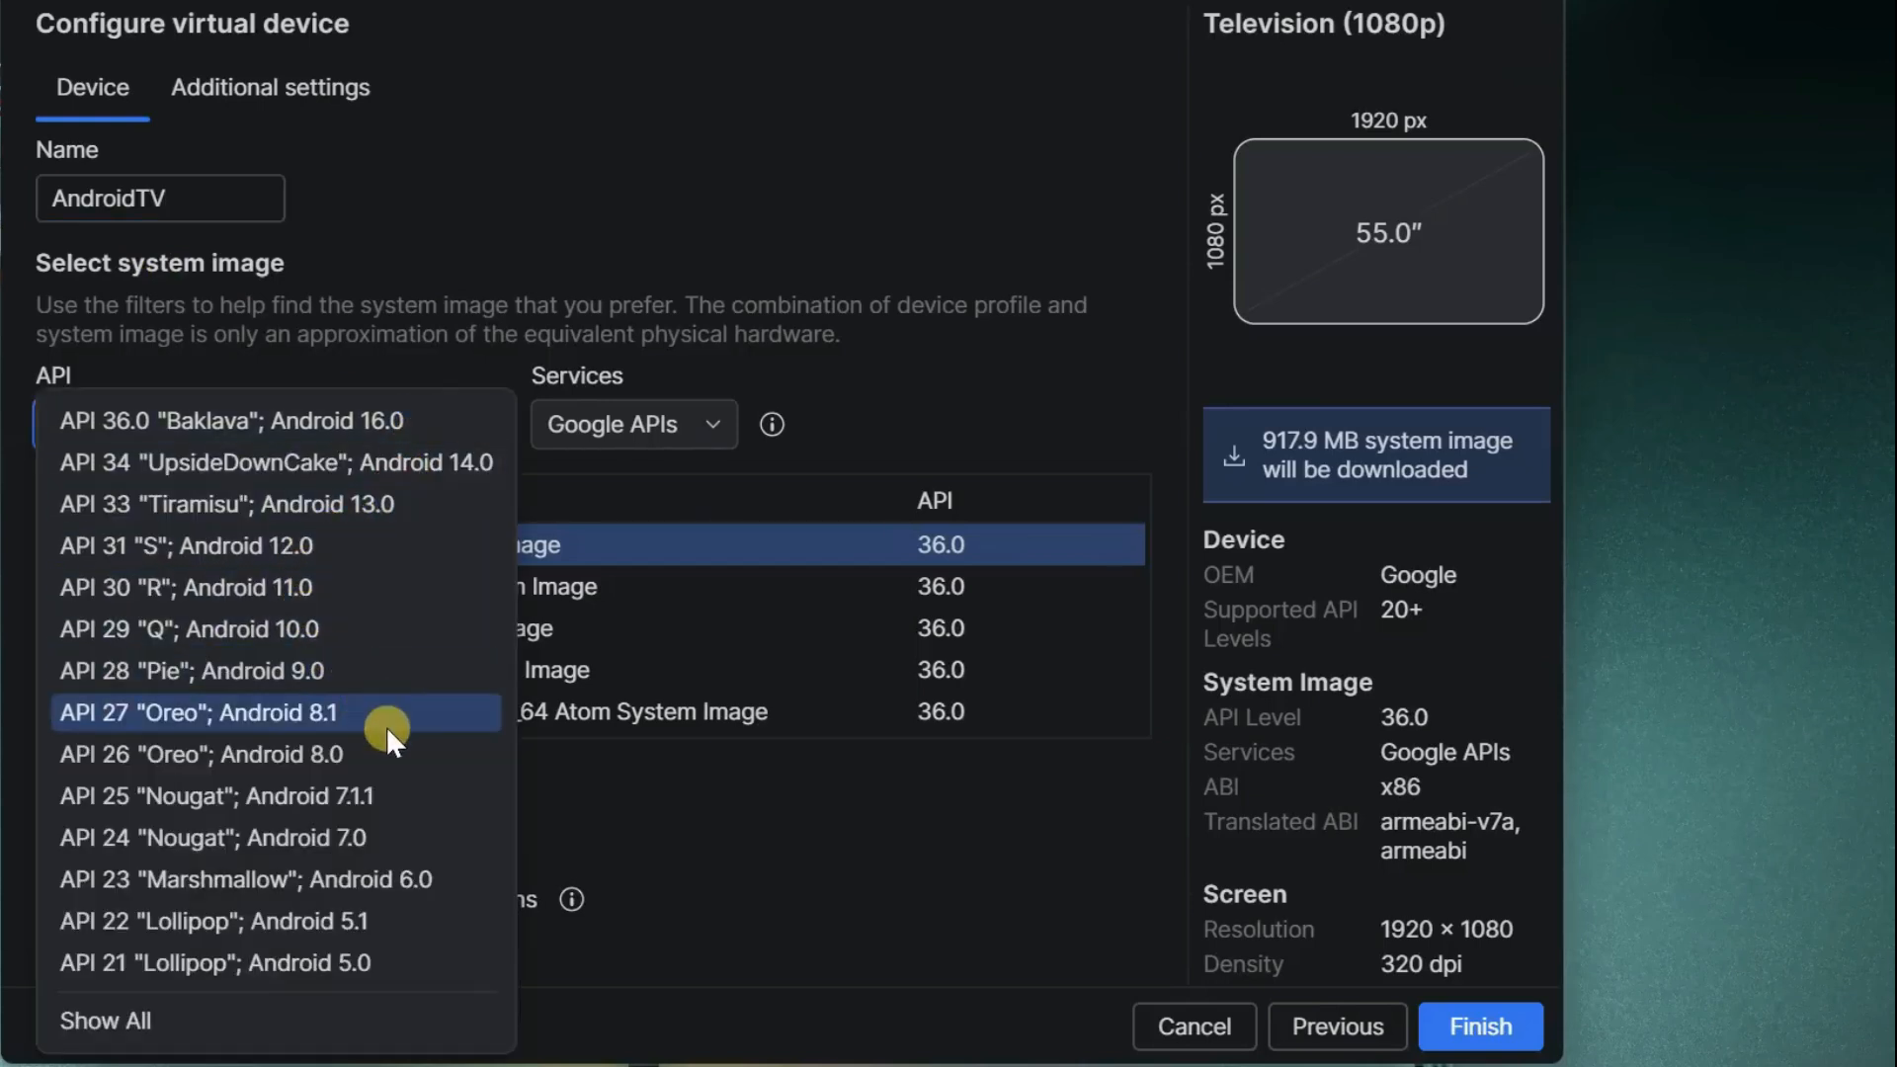
left_click(383, 423)
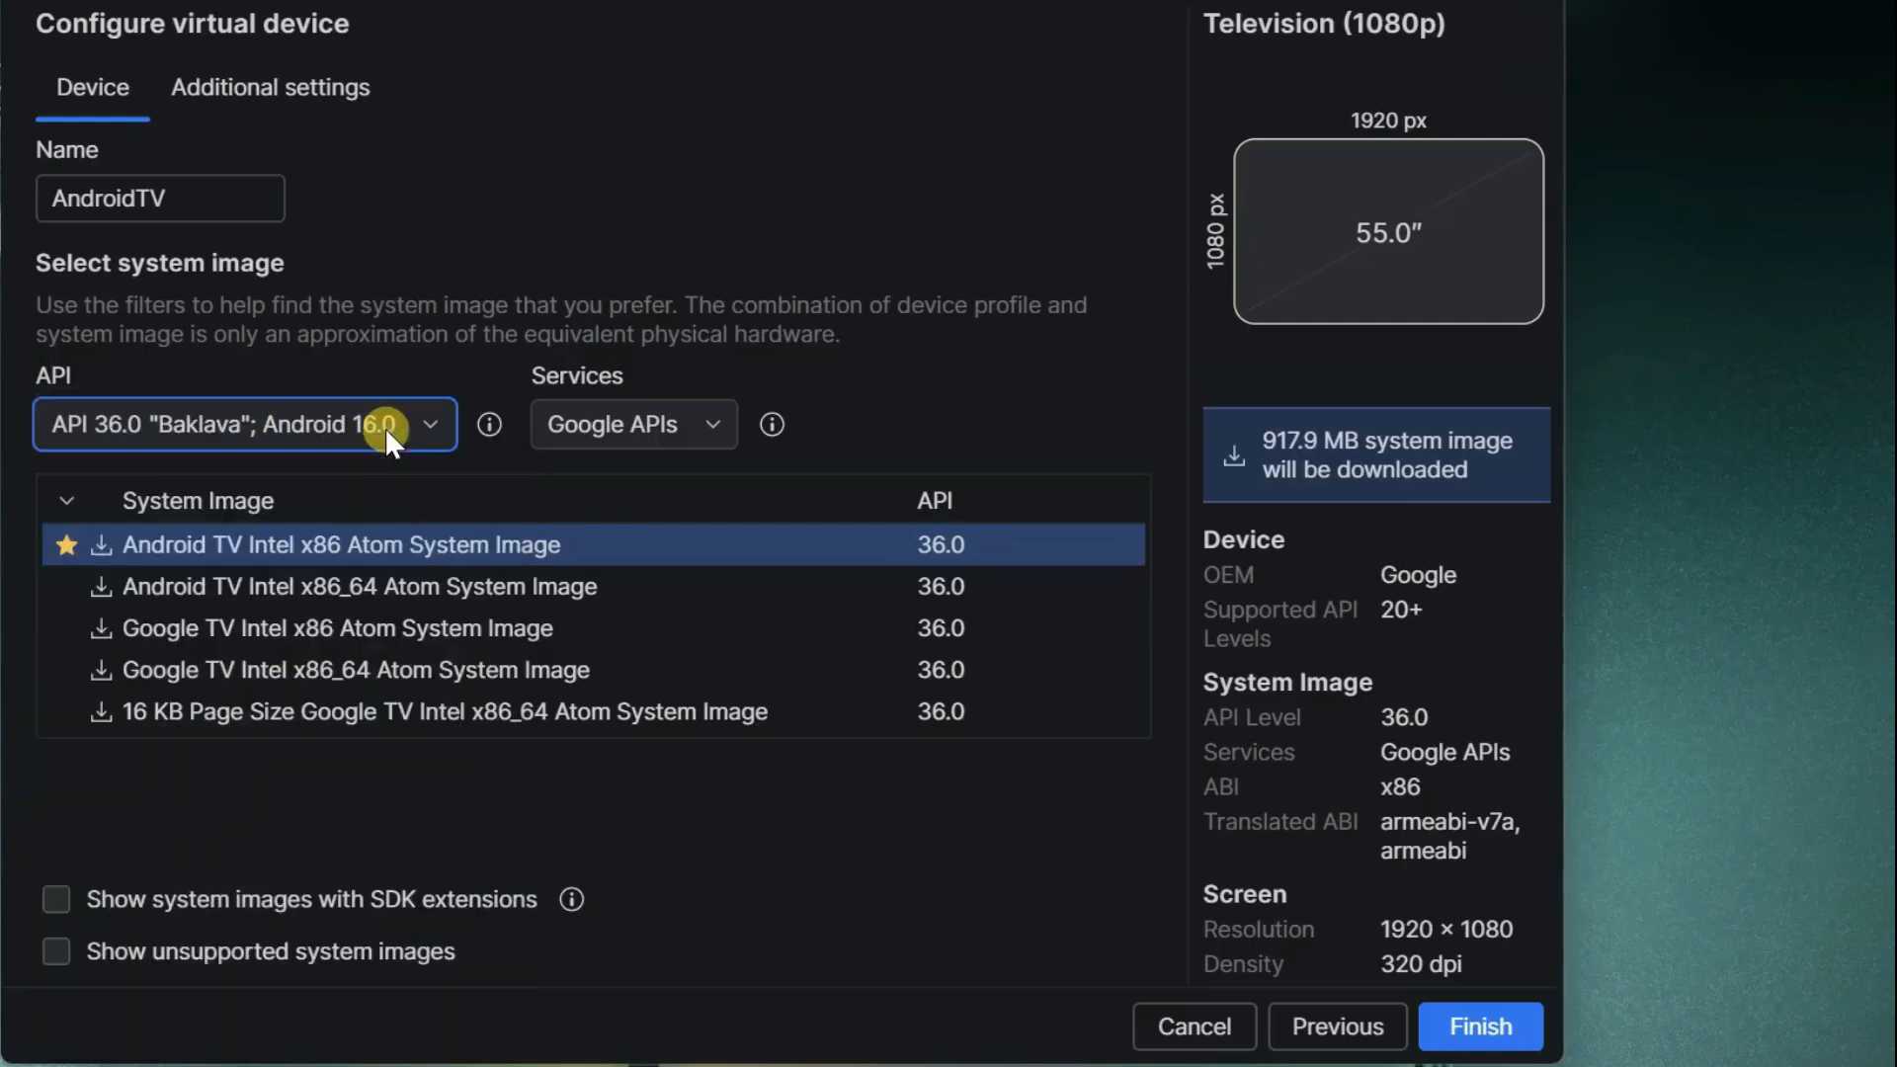
left_click(227, 585)
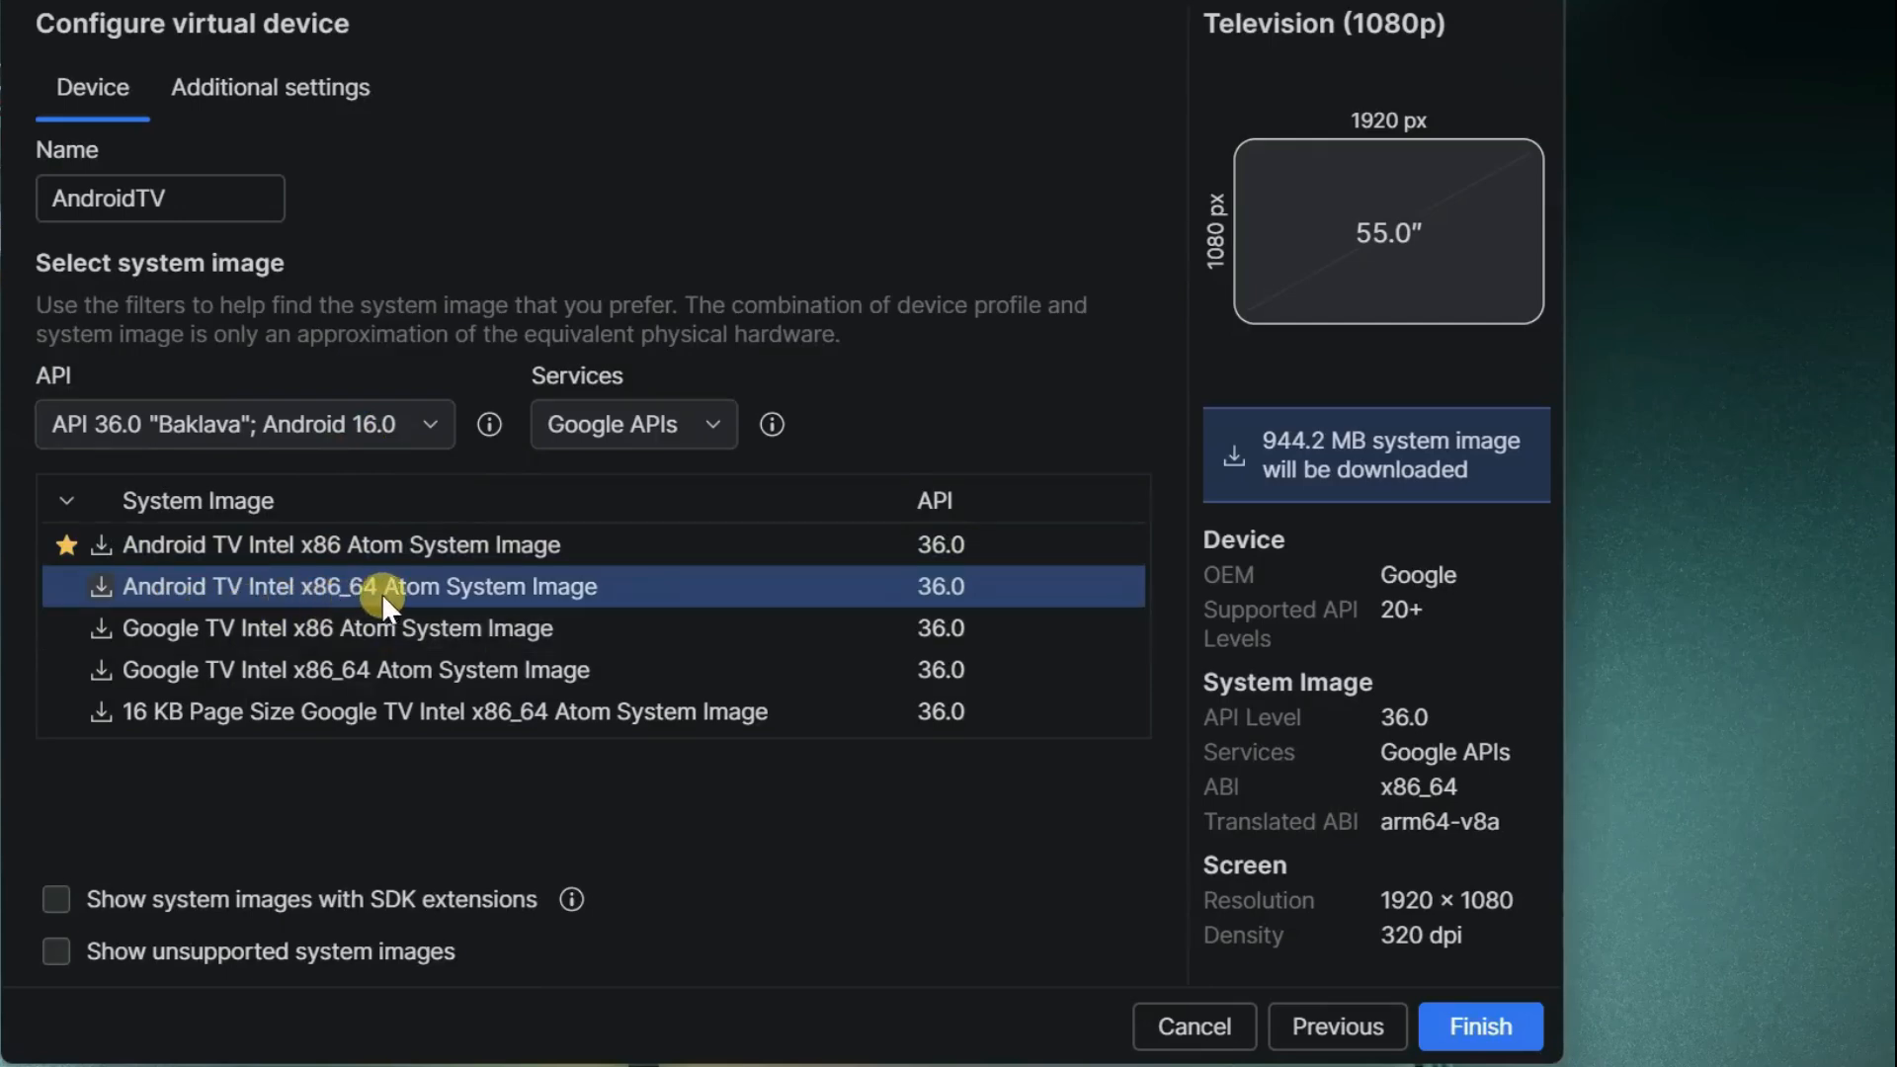
left_click(105, 584)
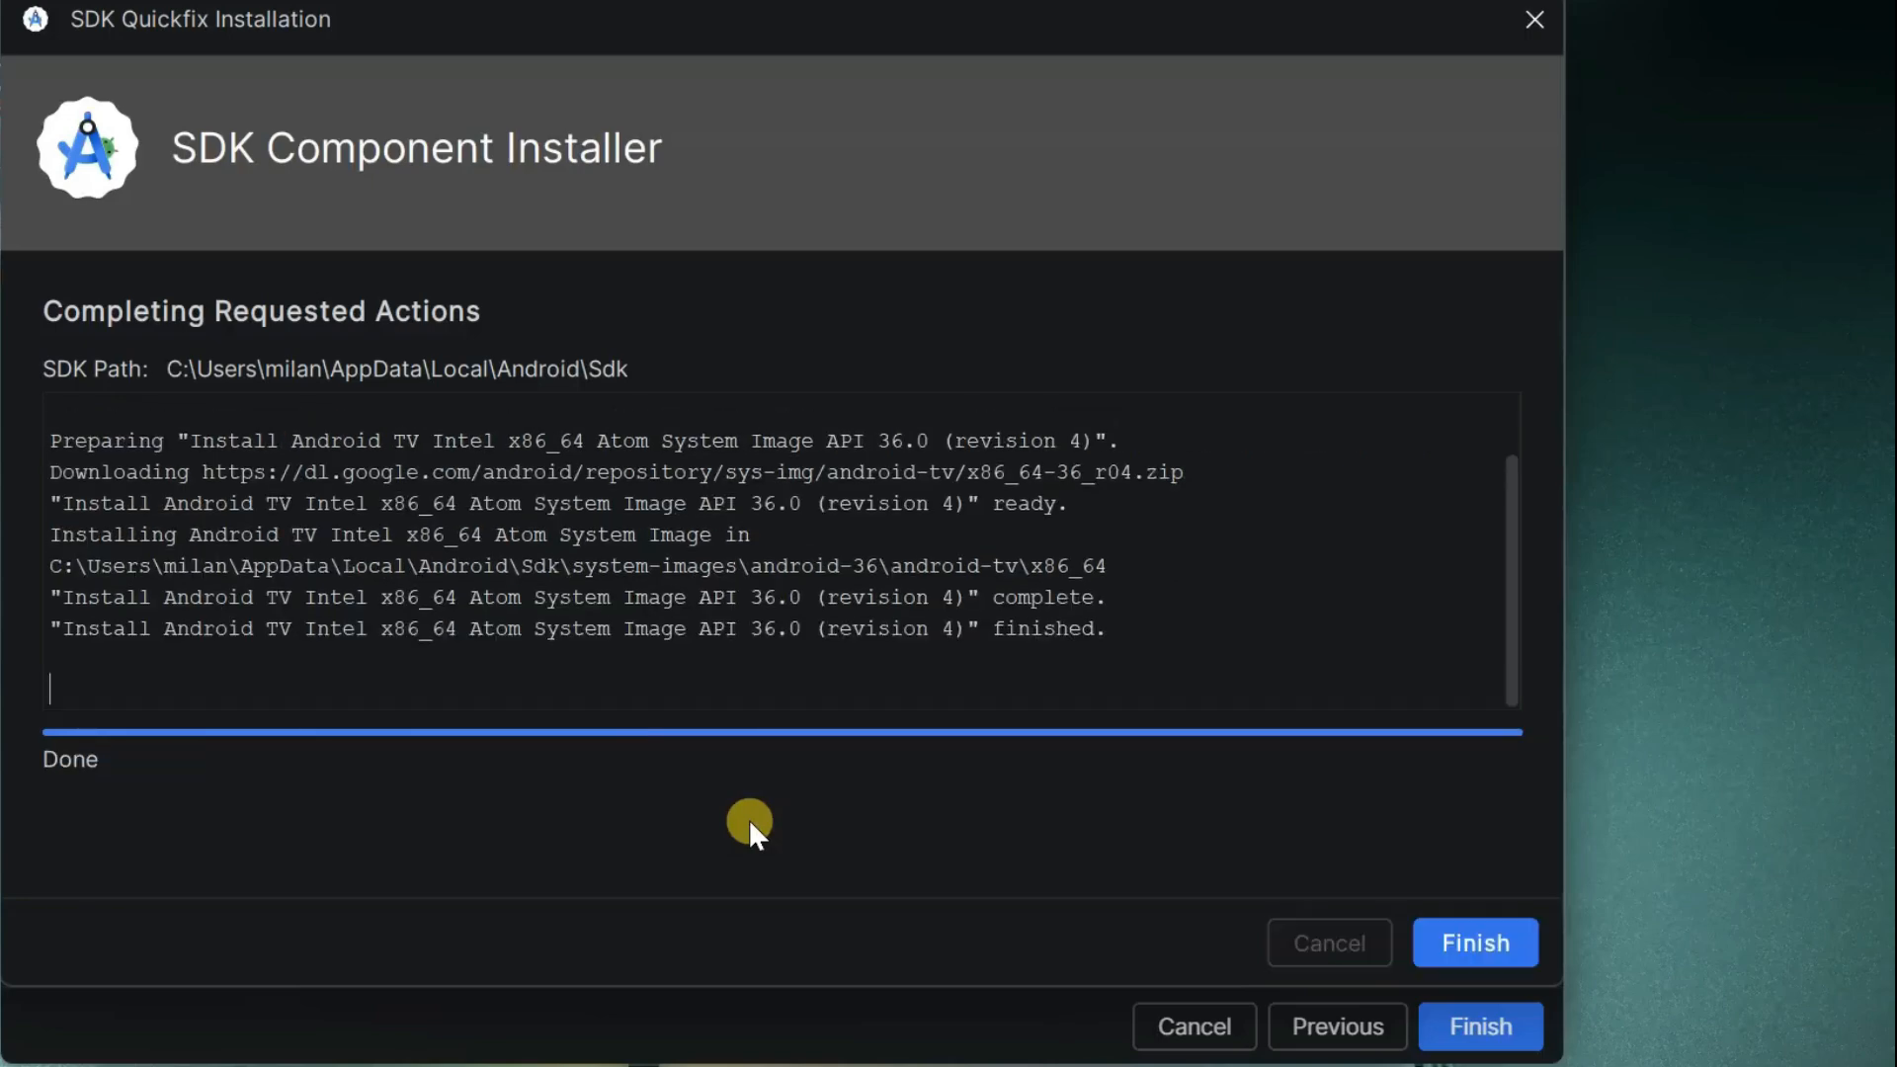
left_click(1476, 944)
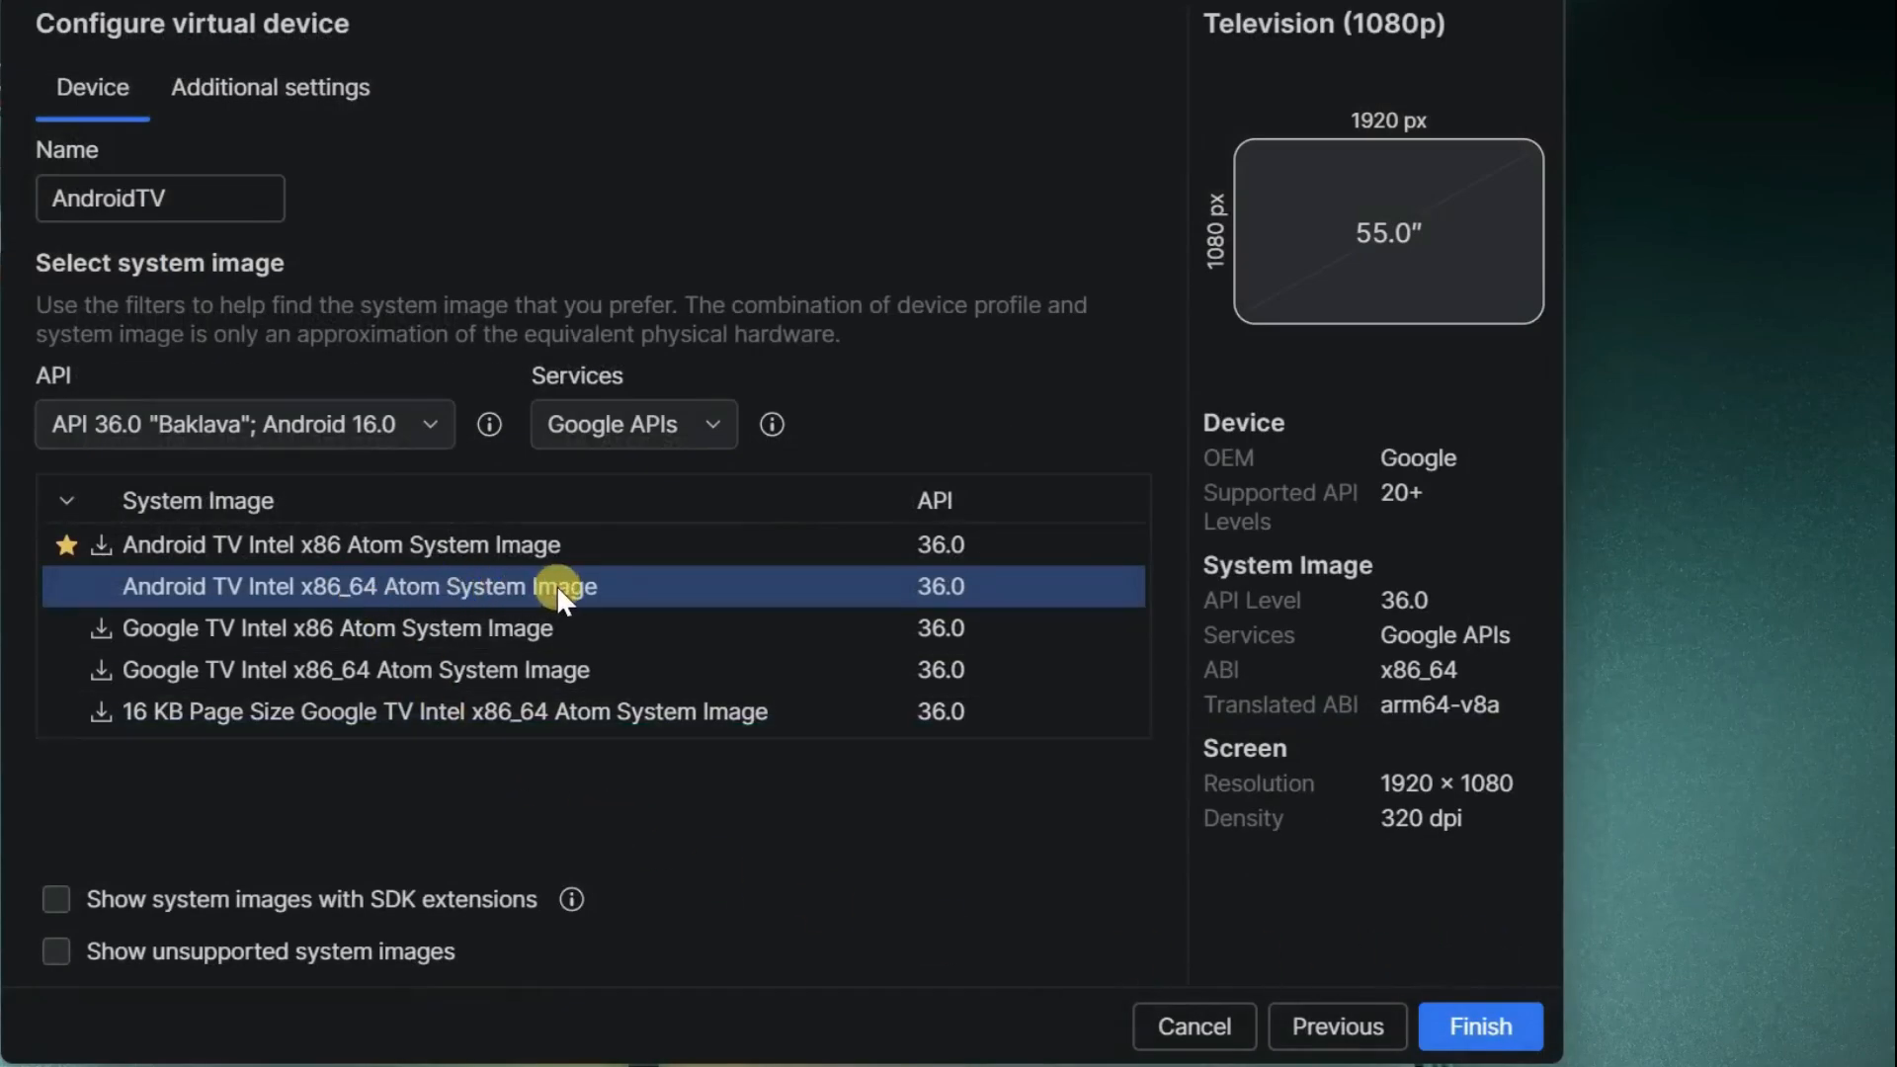
- Set the device's default boot to Cold in the additional settings
left_click(306, 101)
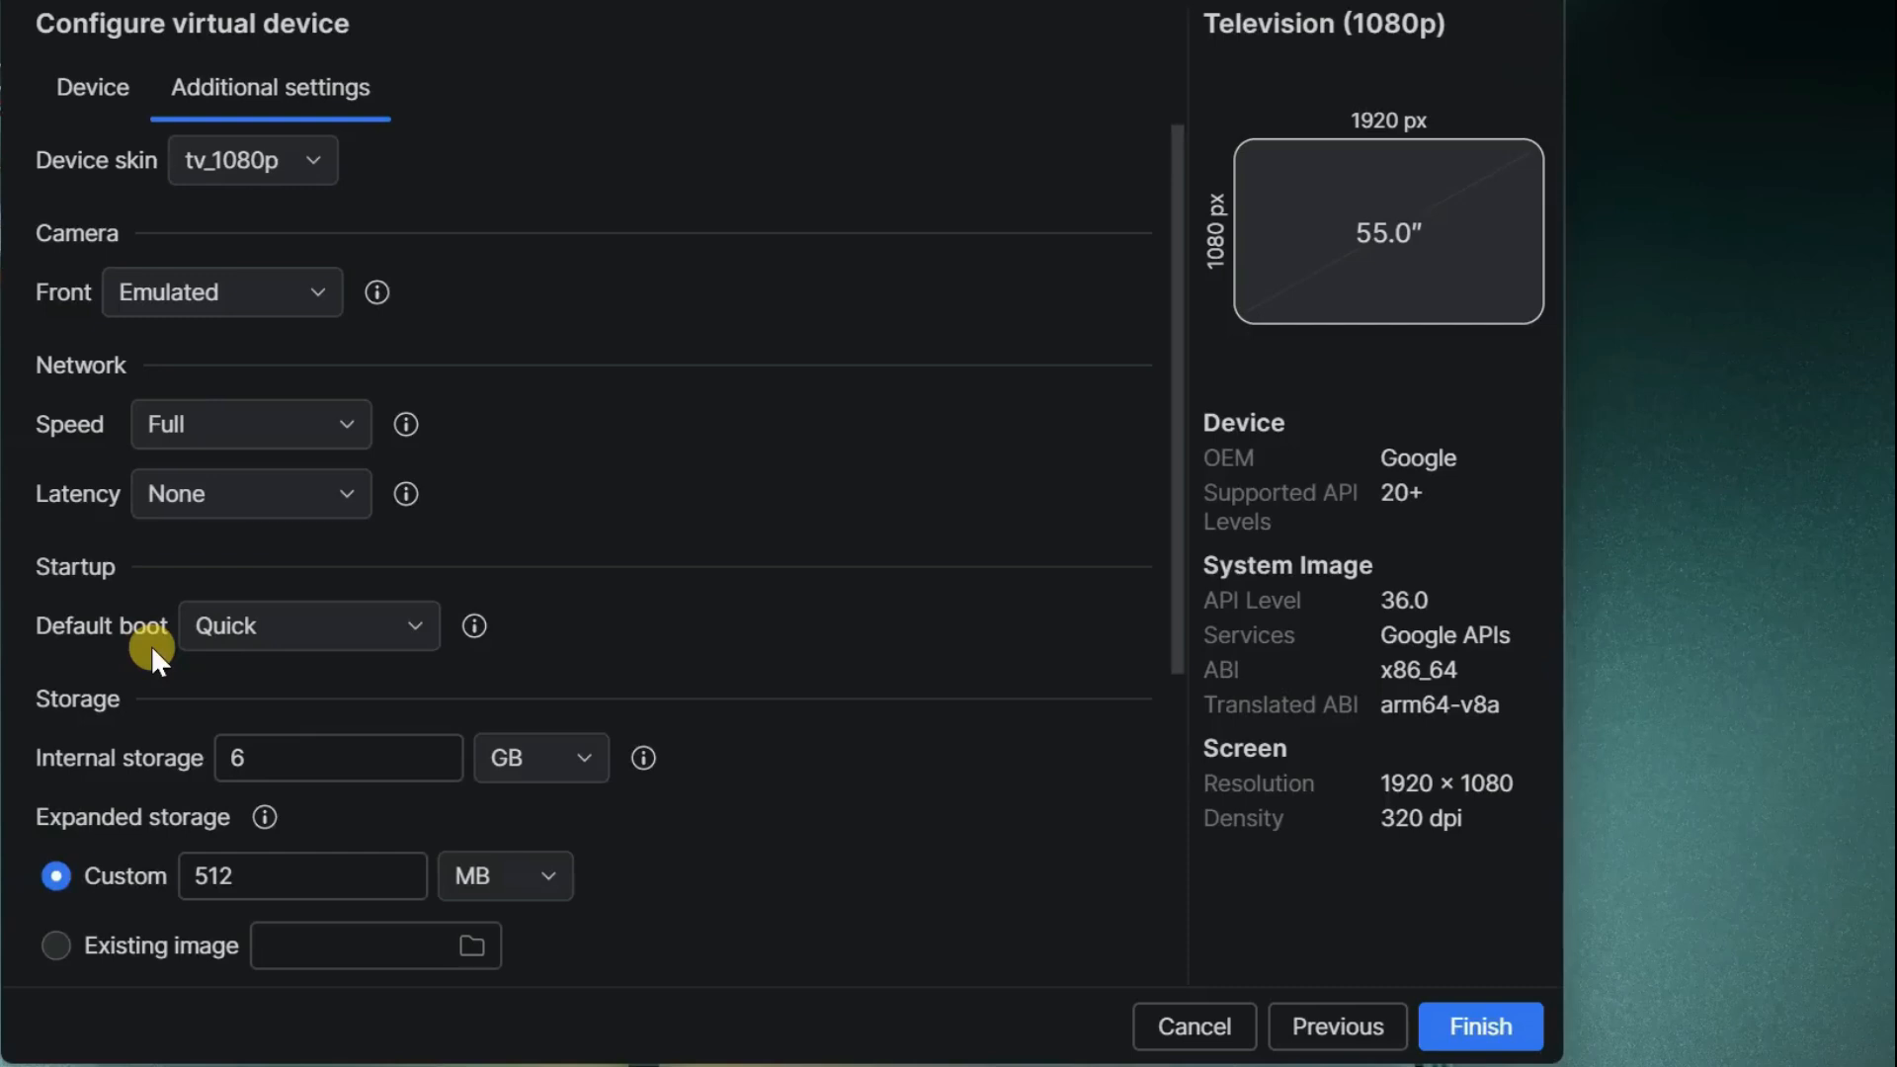
left_click(341, 630)
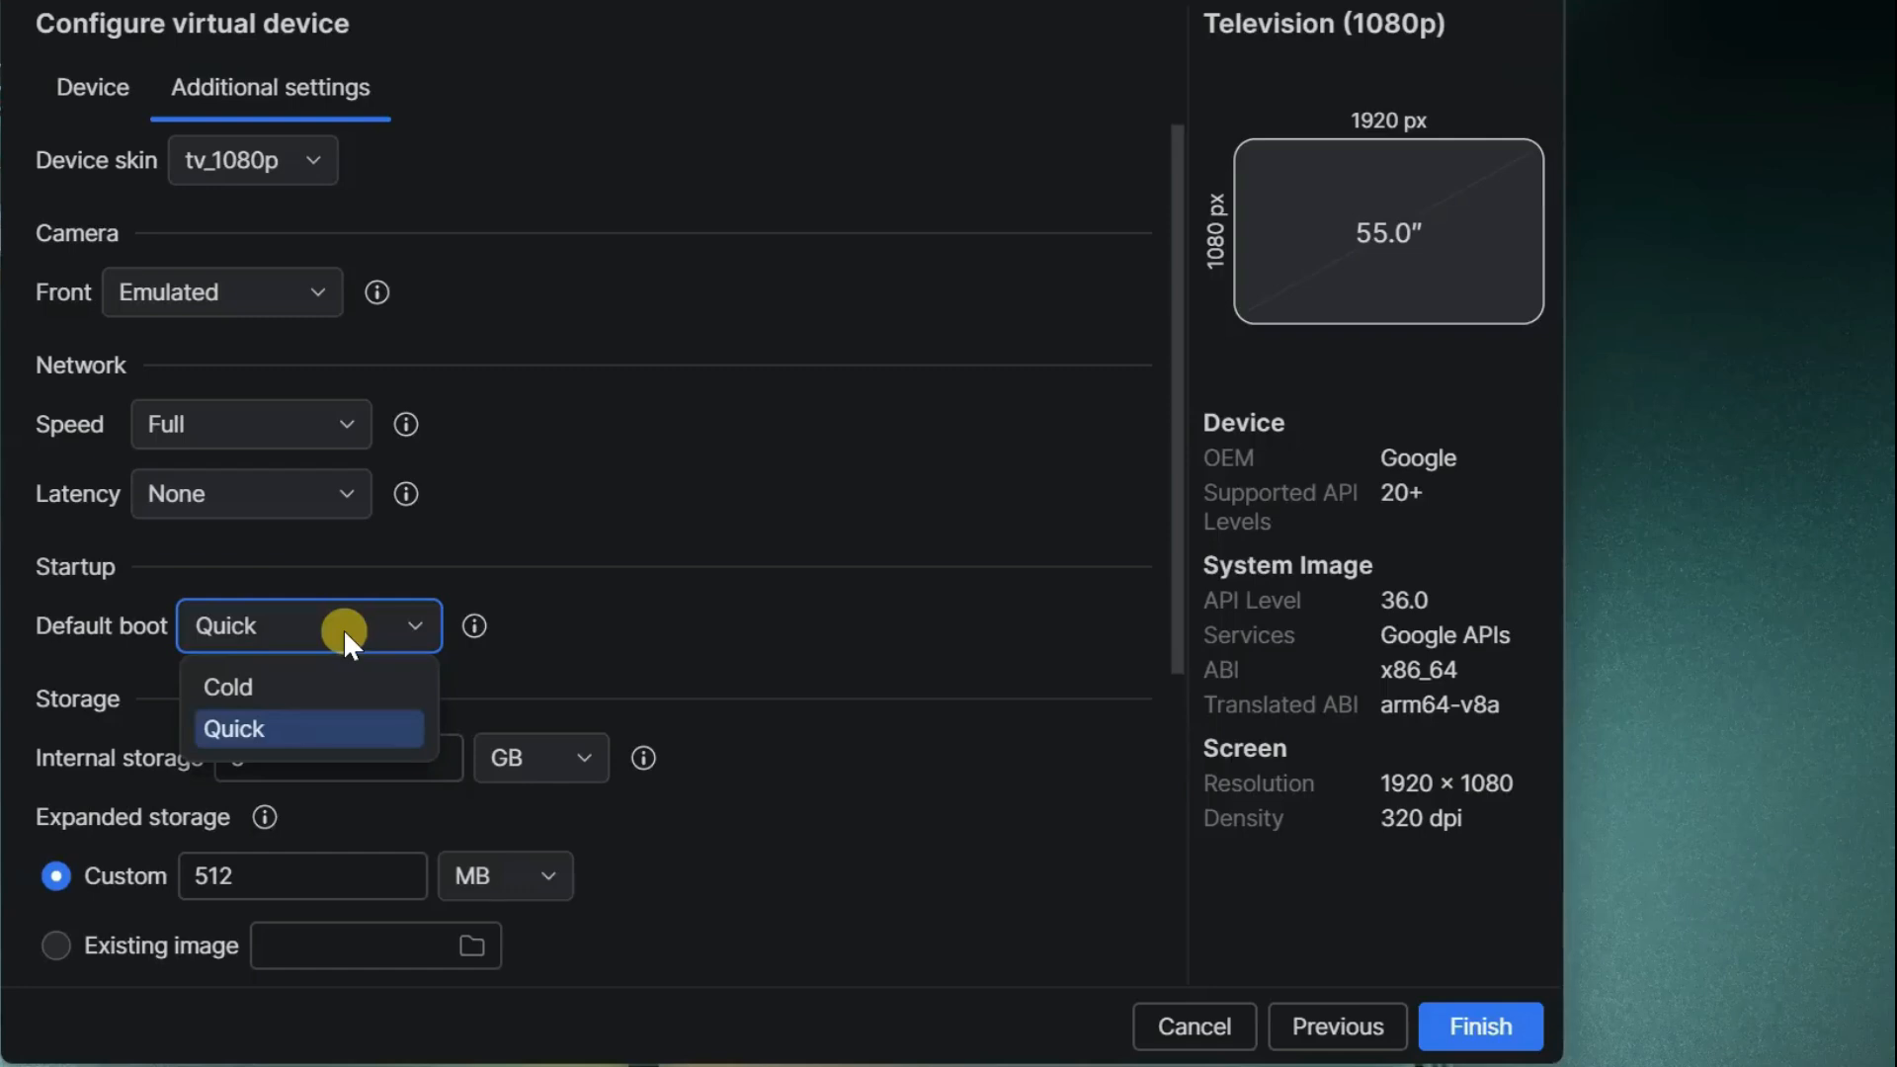
left_click(267, 687)
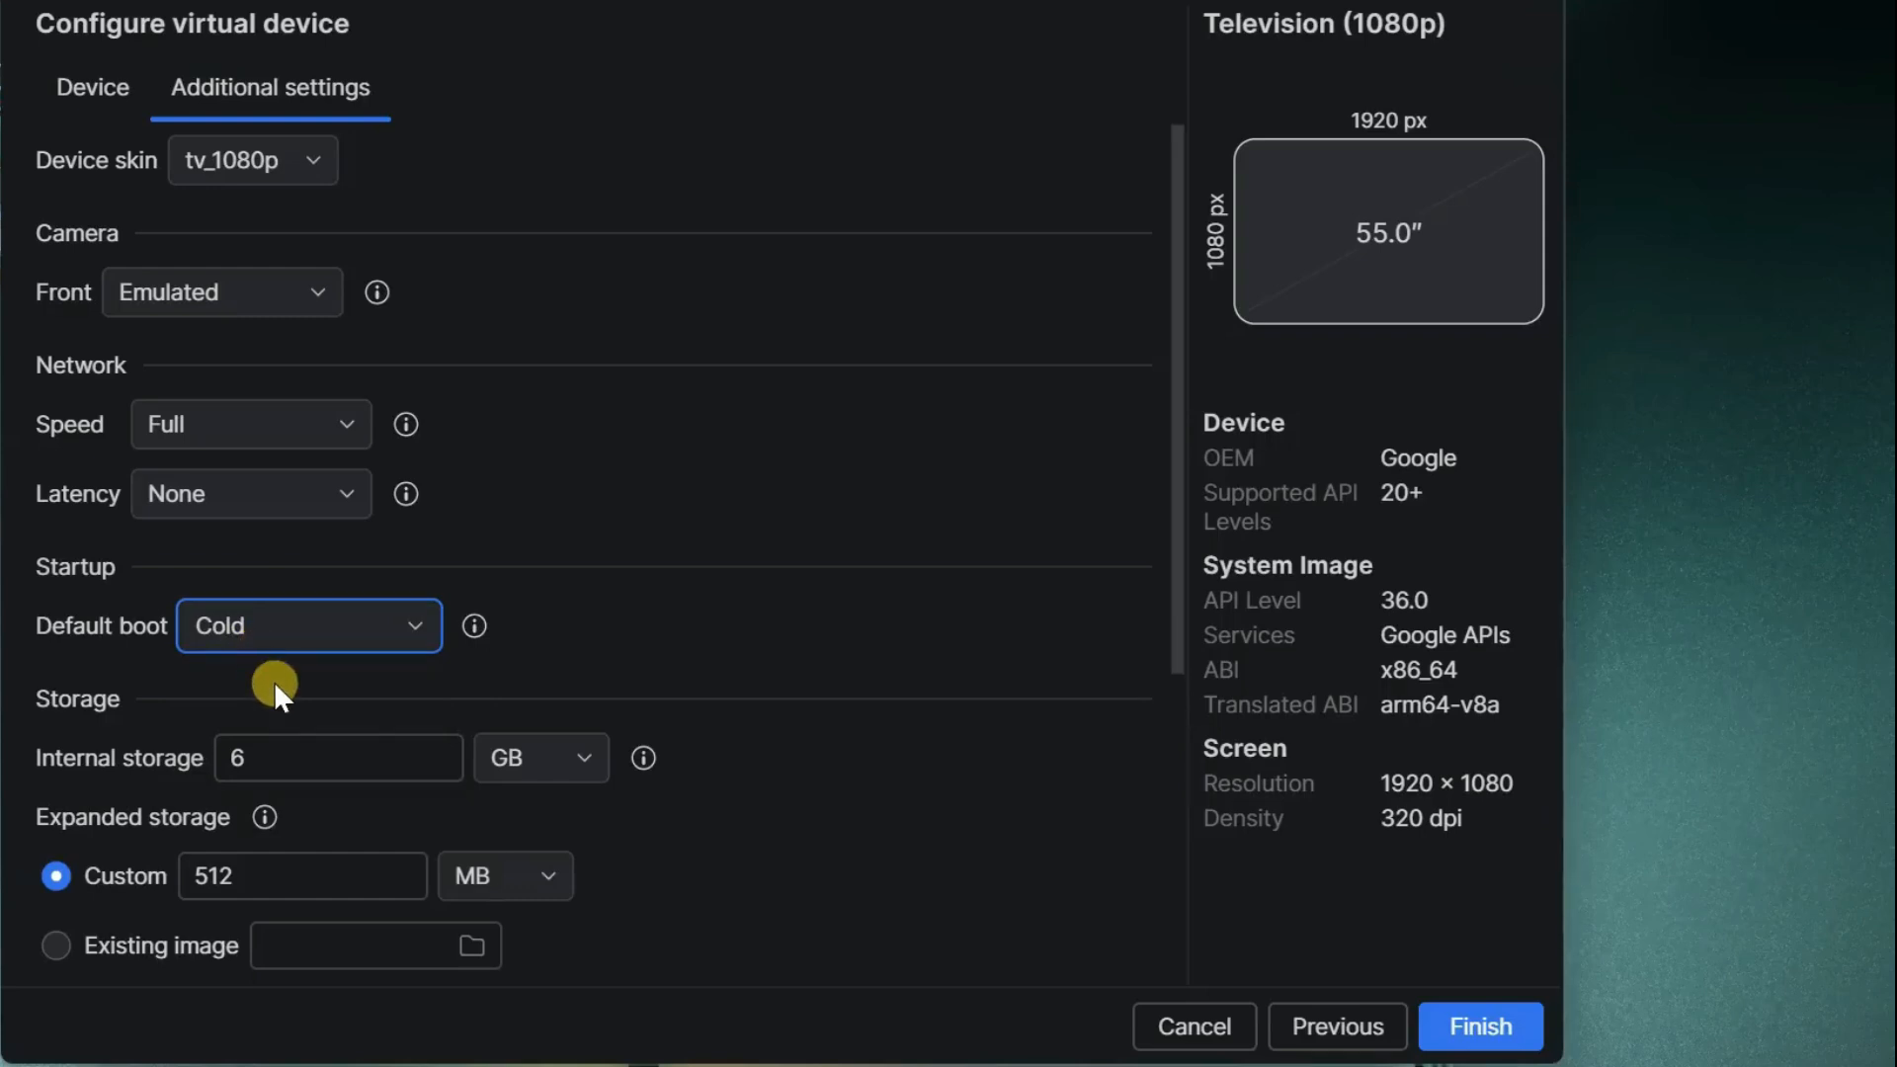
- Set the virtual device's internal storage to 16 GB
double_click(247, 757)
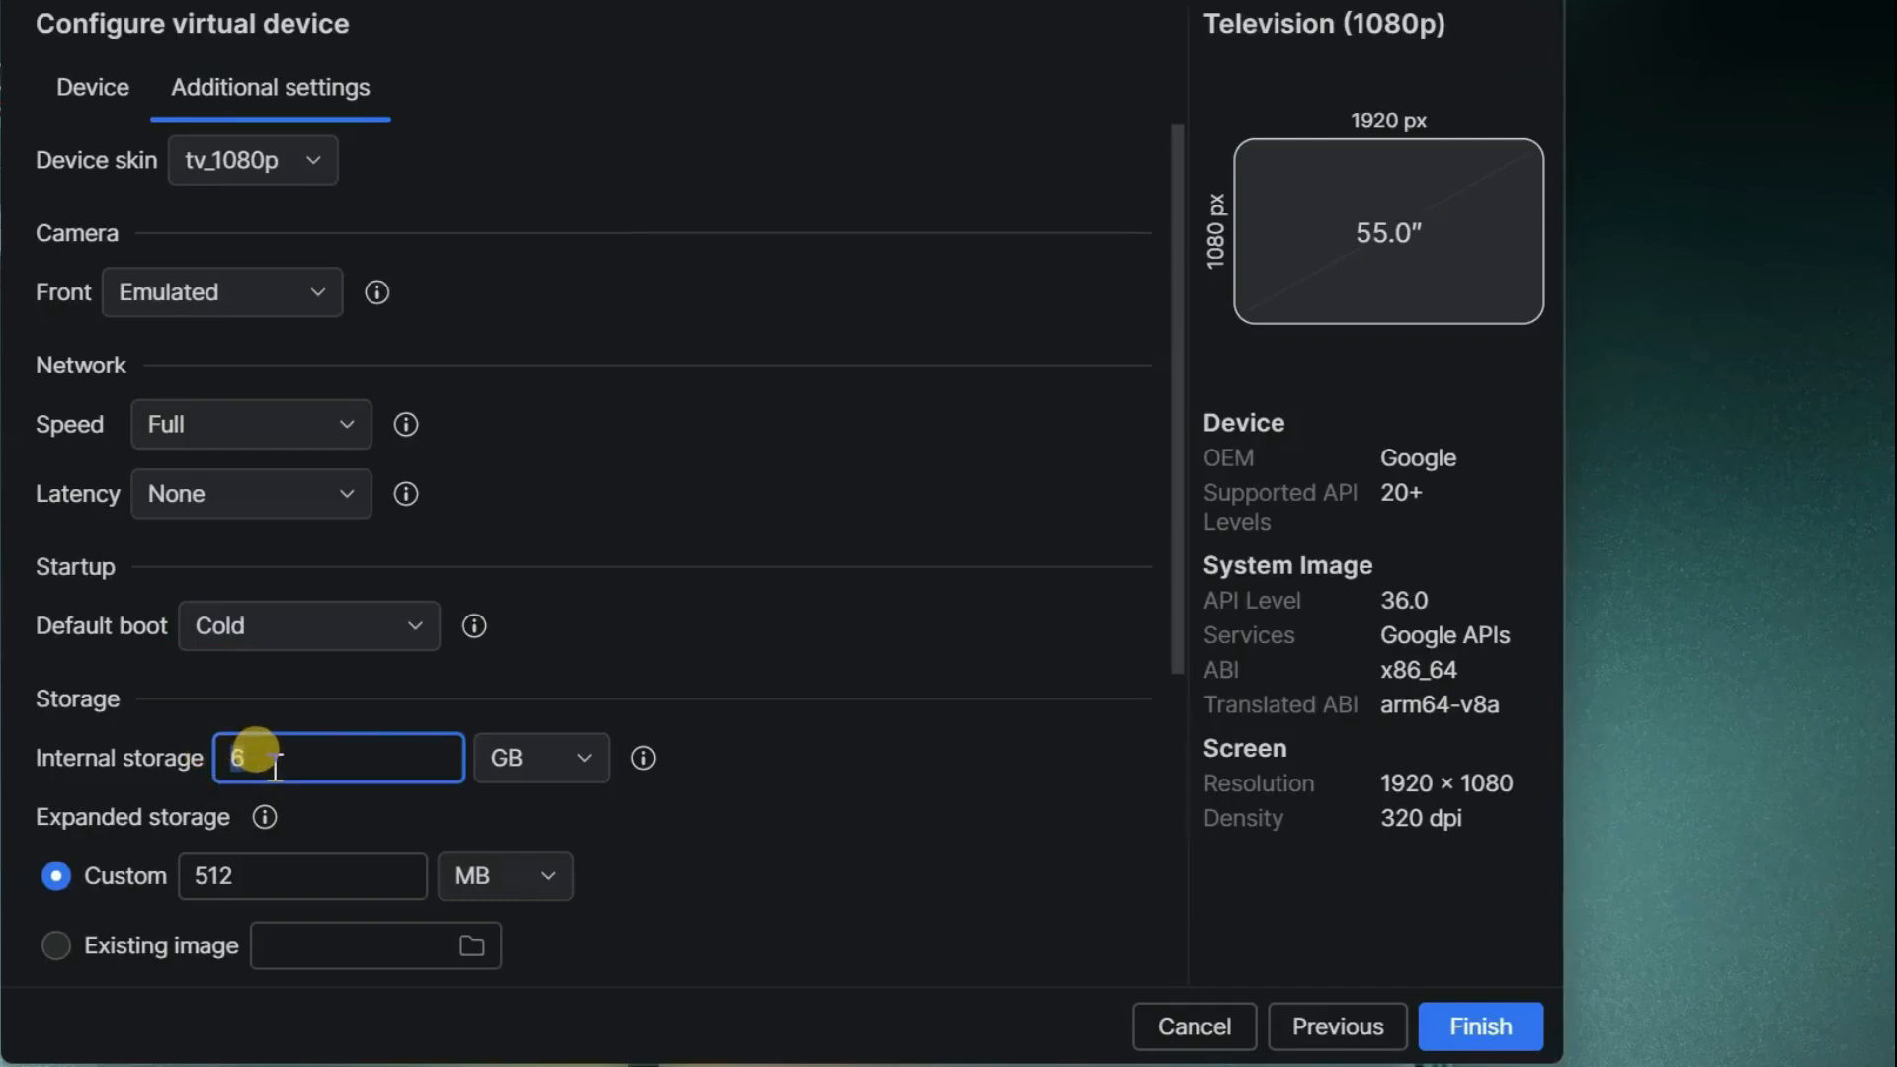
key("BackSpace")
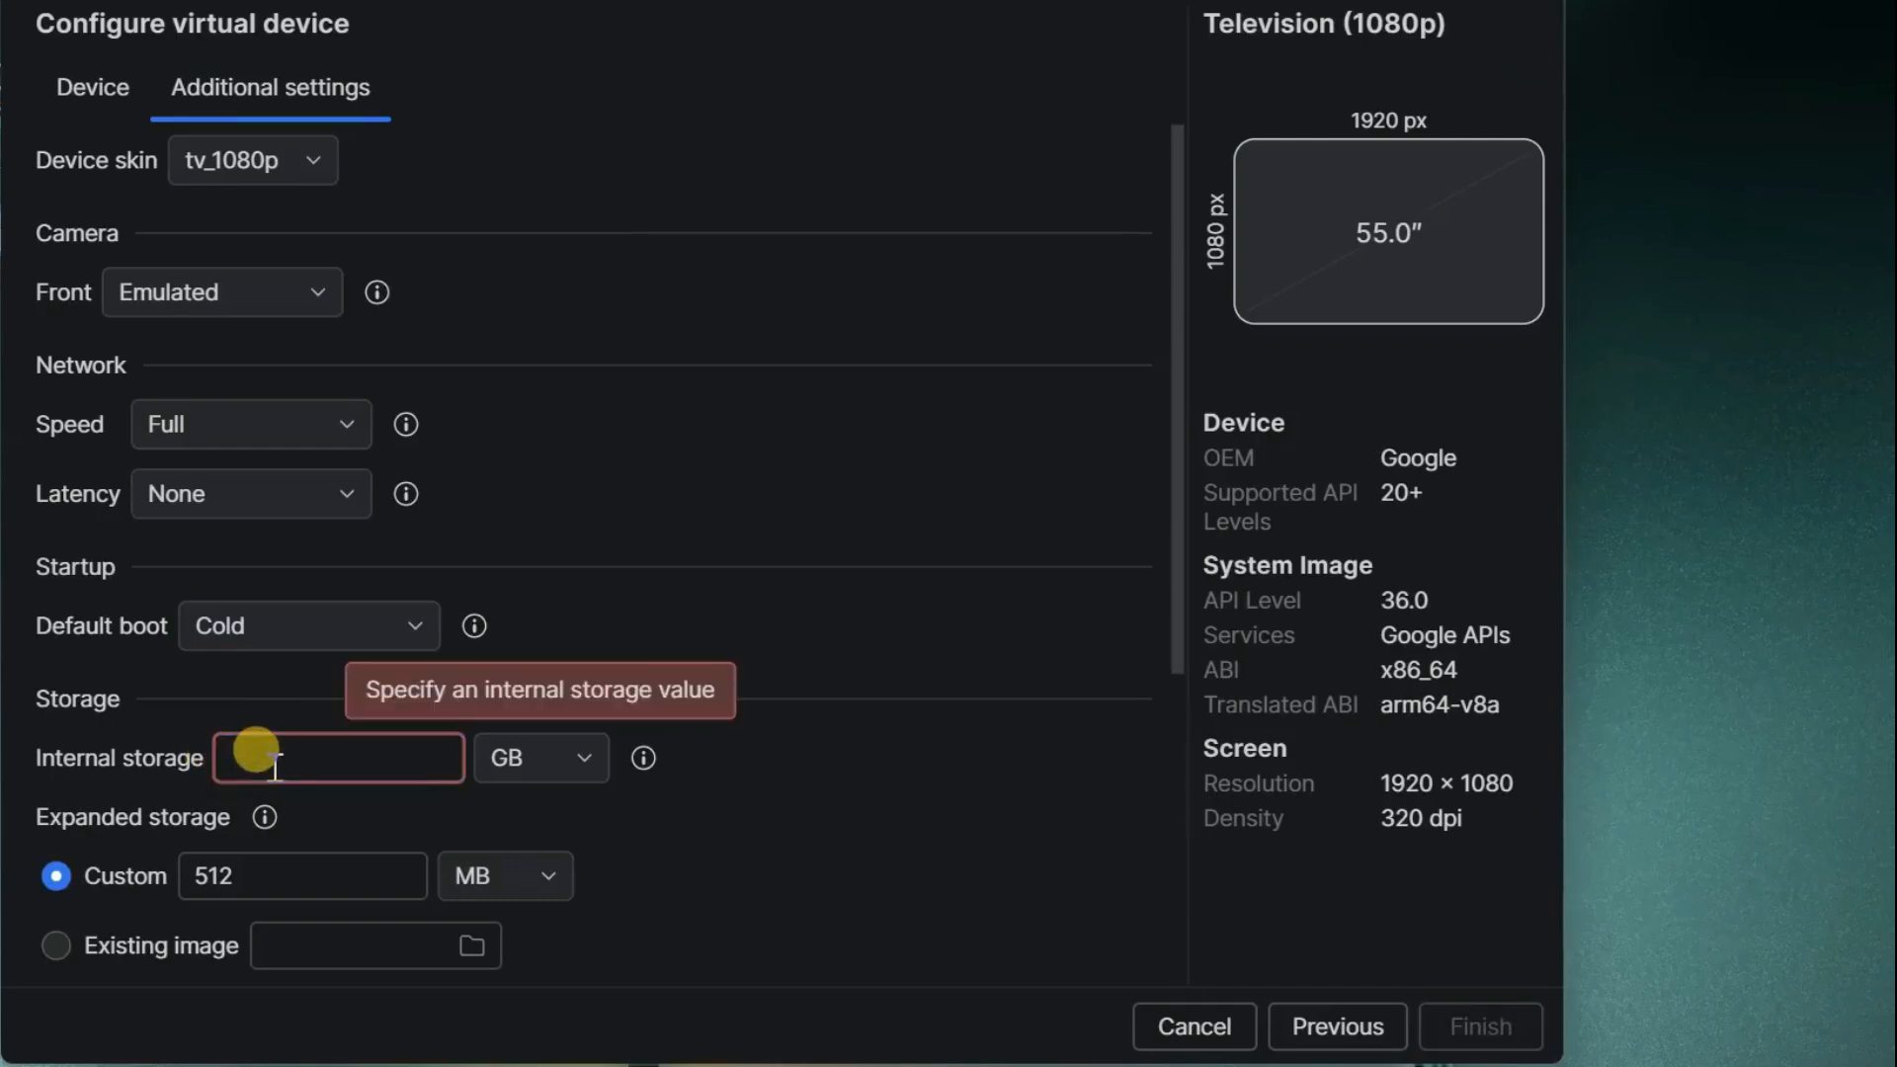
type("8")
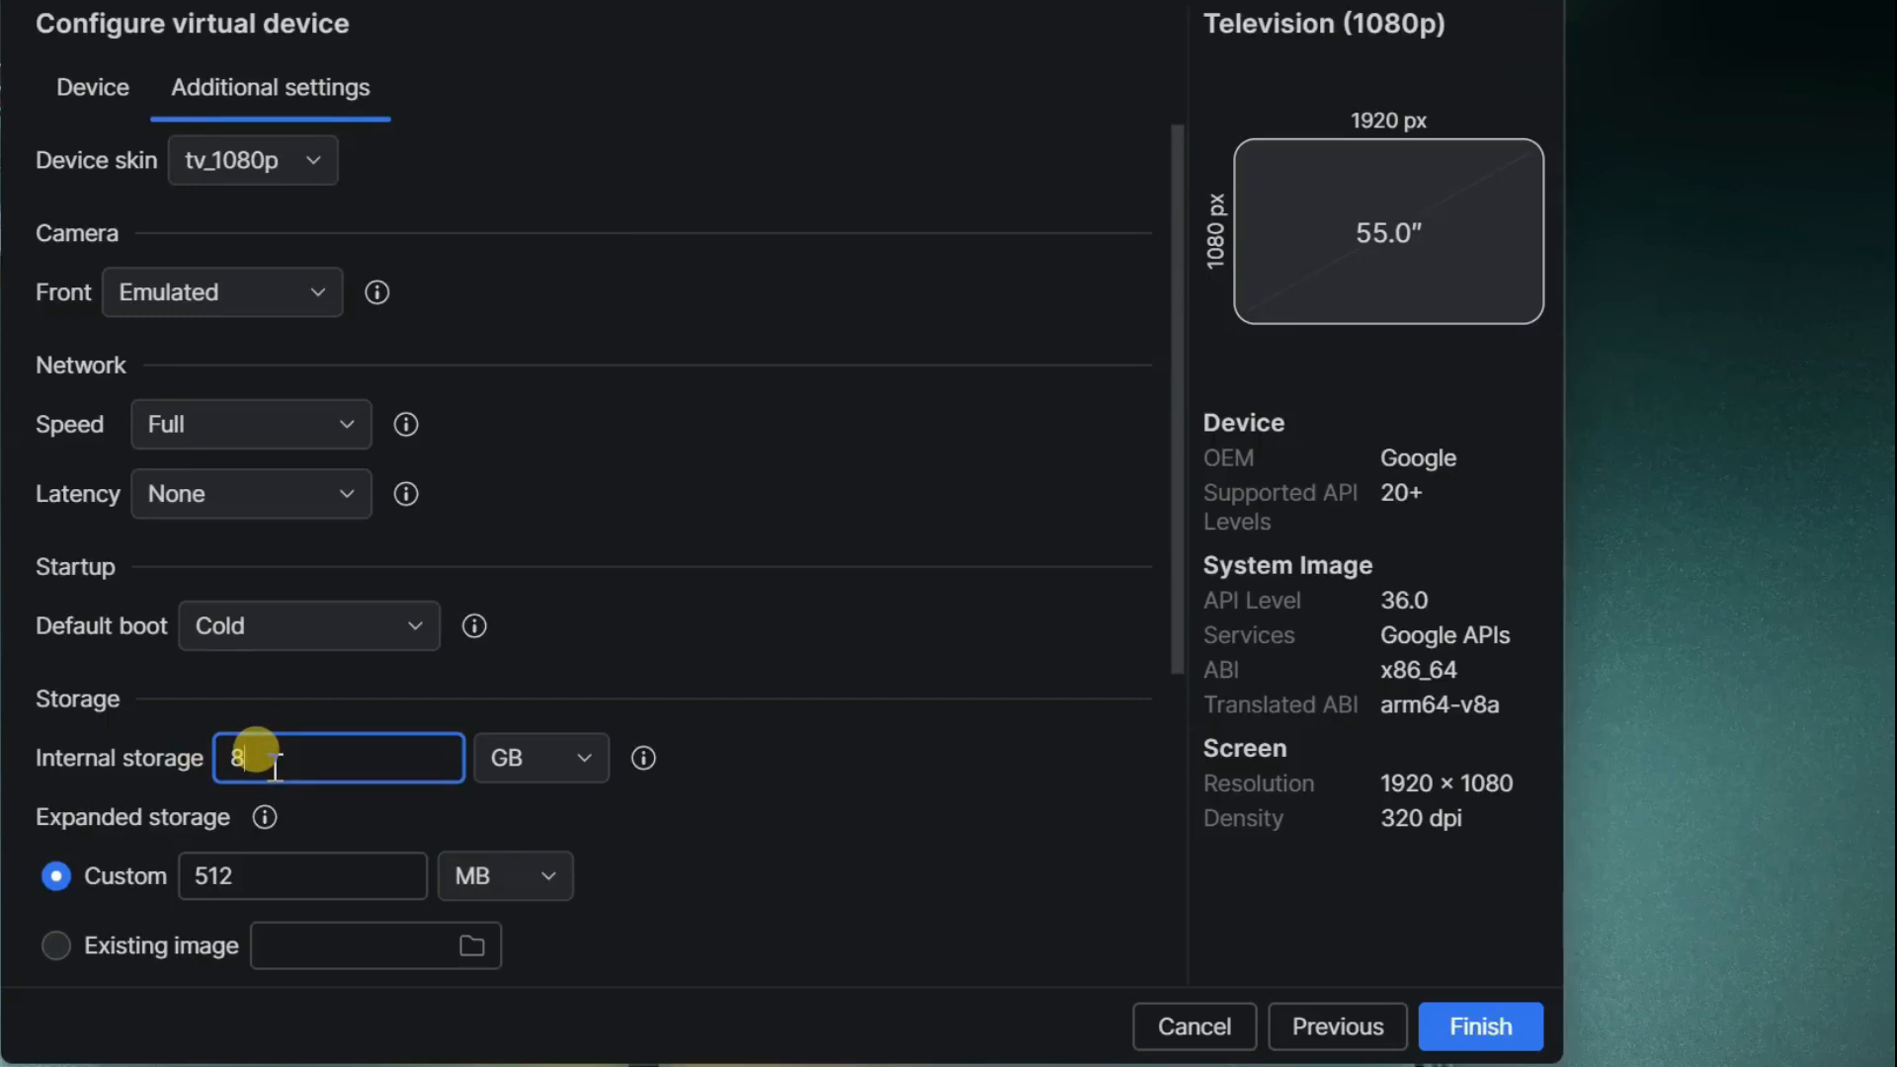
key("BackSpace")
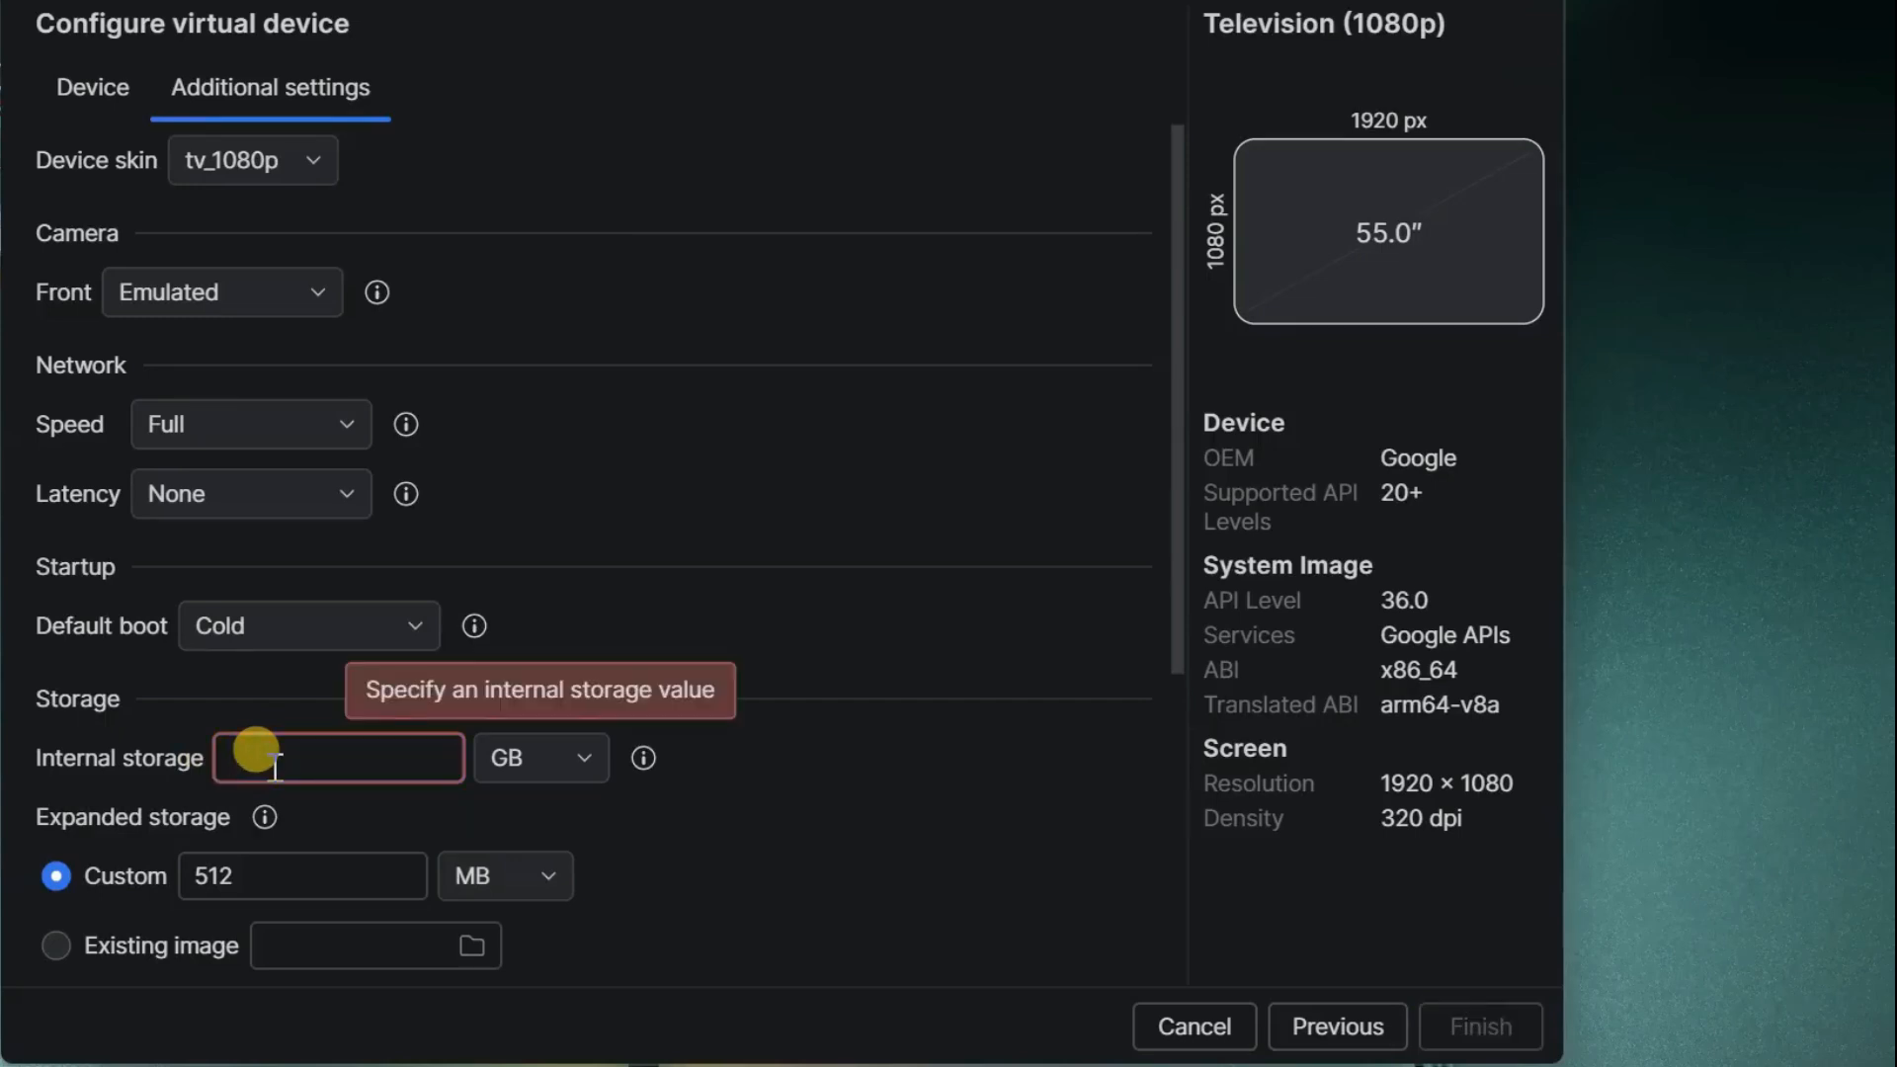
type("16")
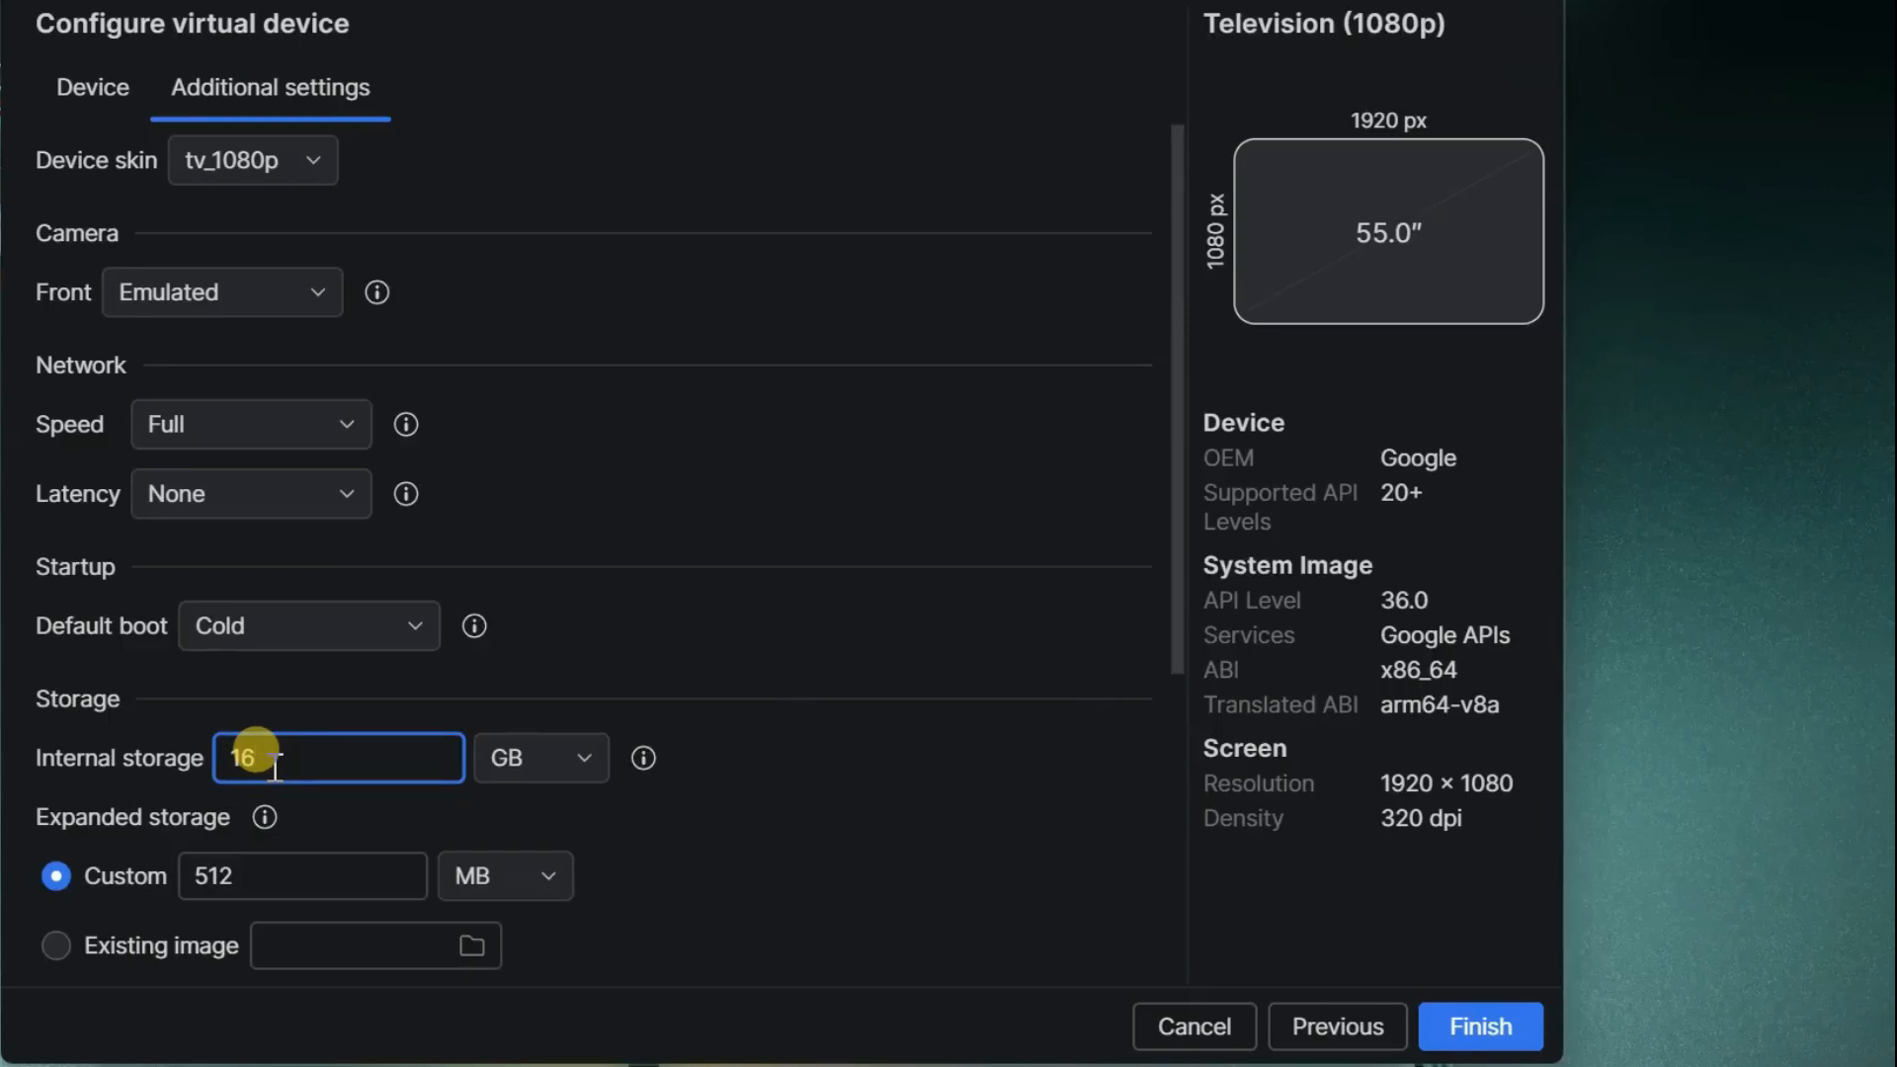
- Keep 4 CPU cores and set the device's RAM to 4 GB
scroll(814, 791, "down", 5)
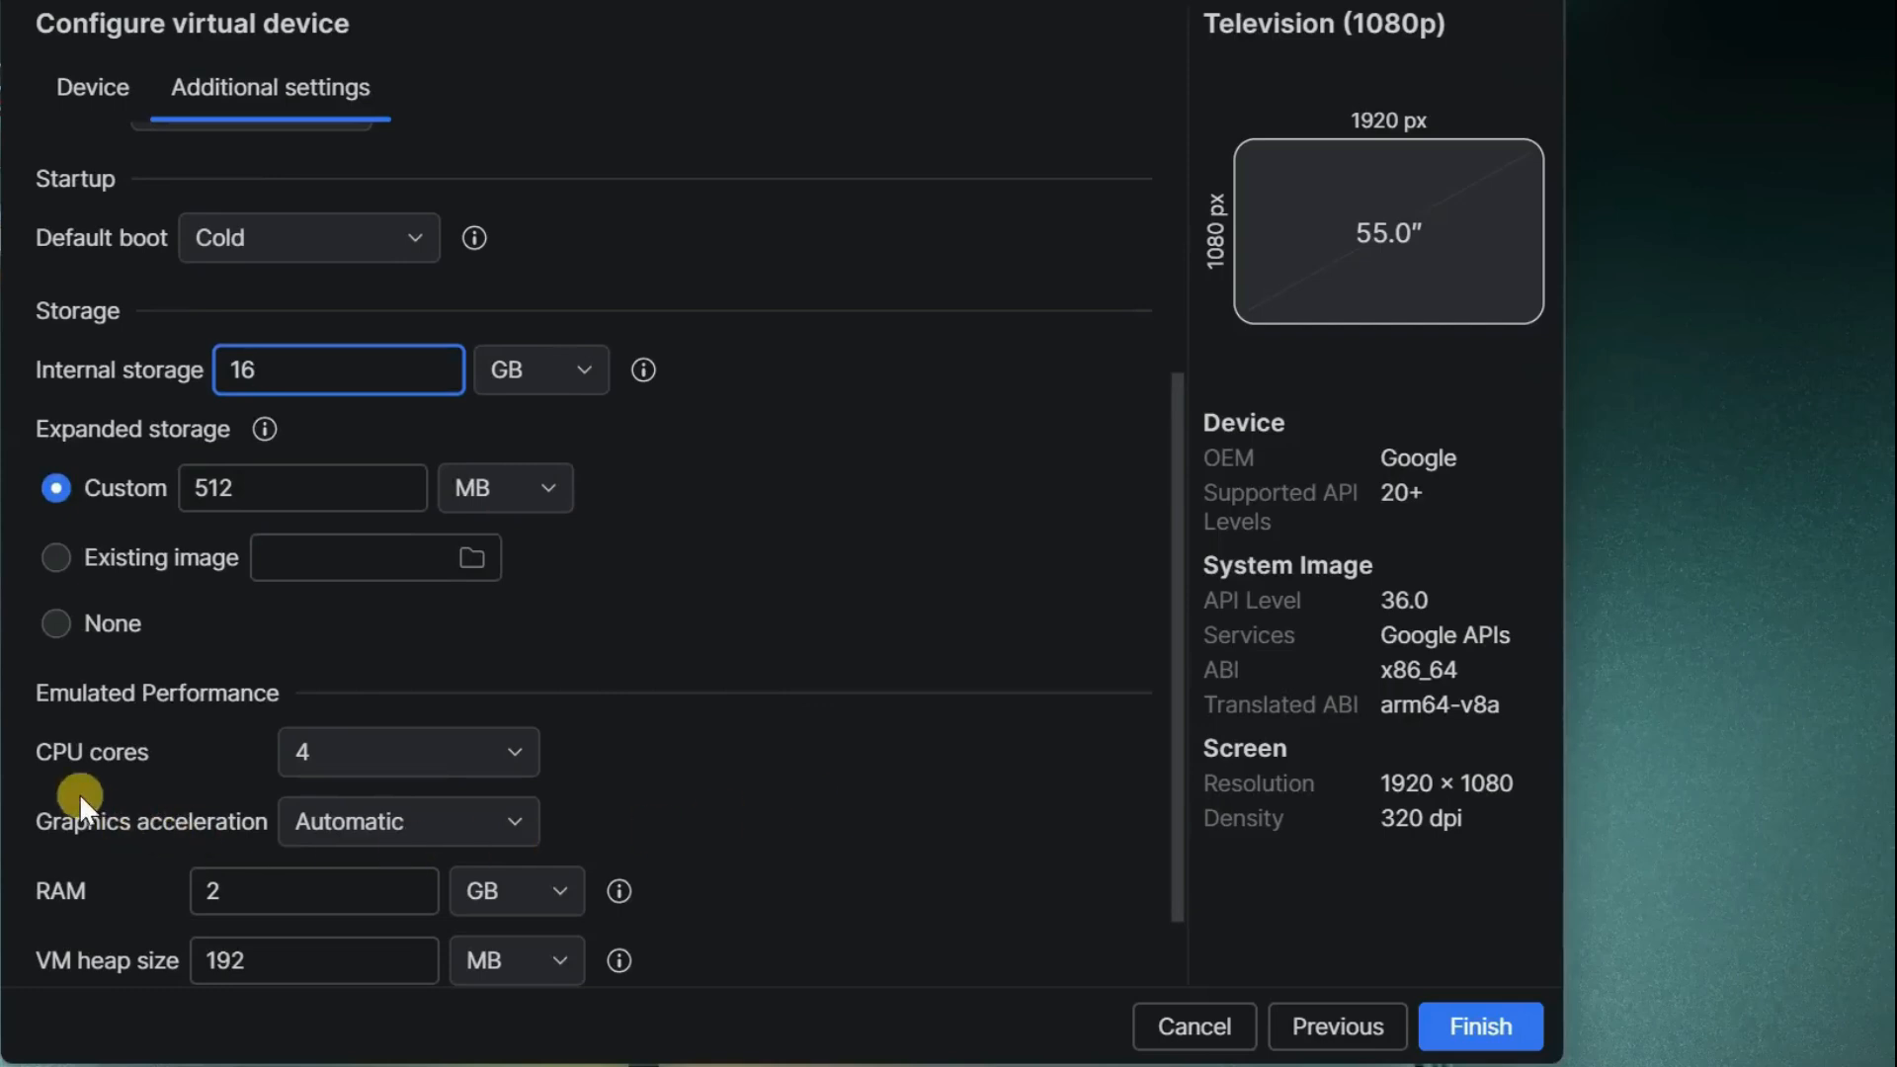
left_click(448, 753)
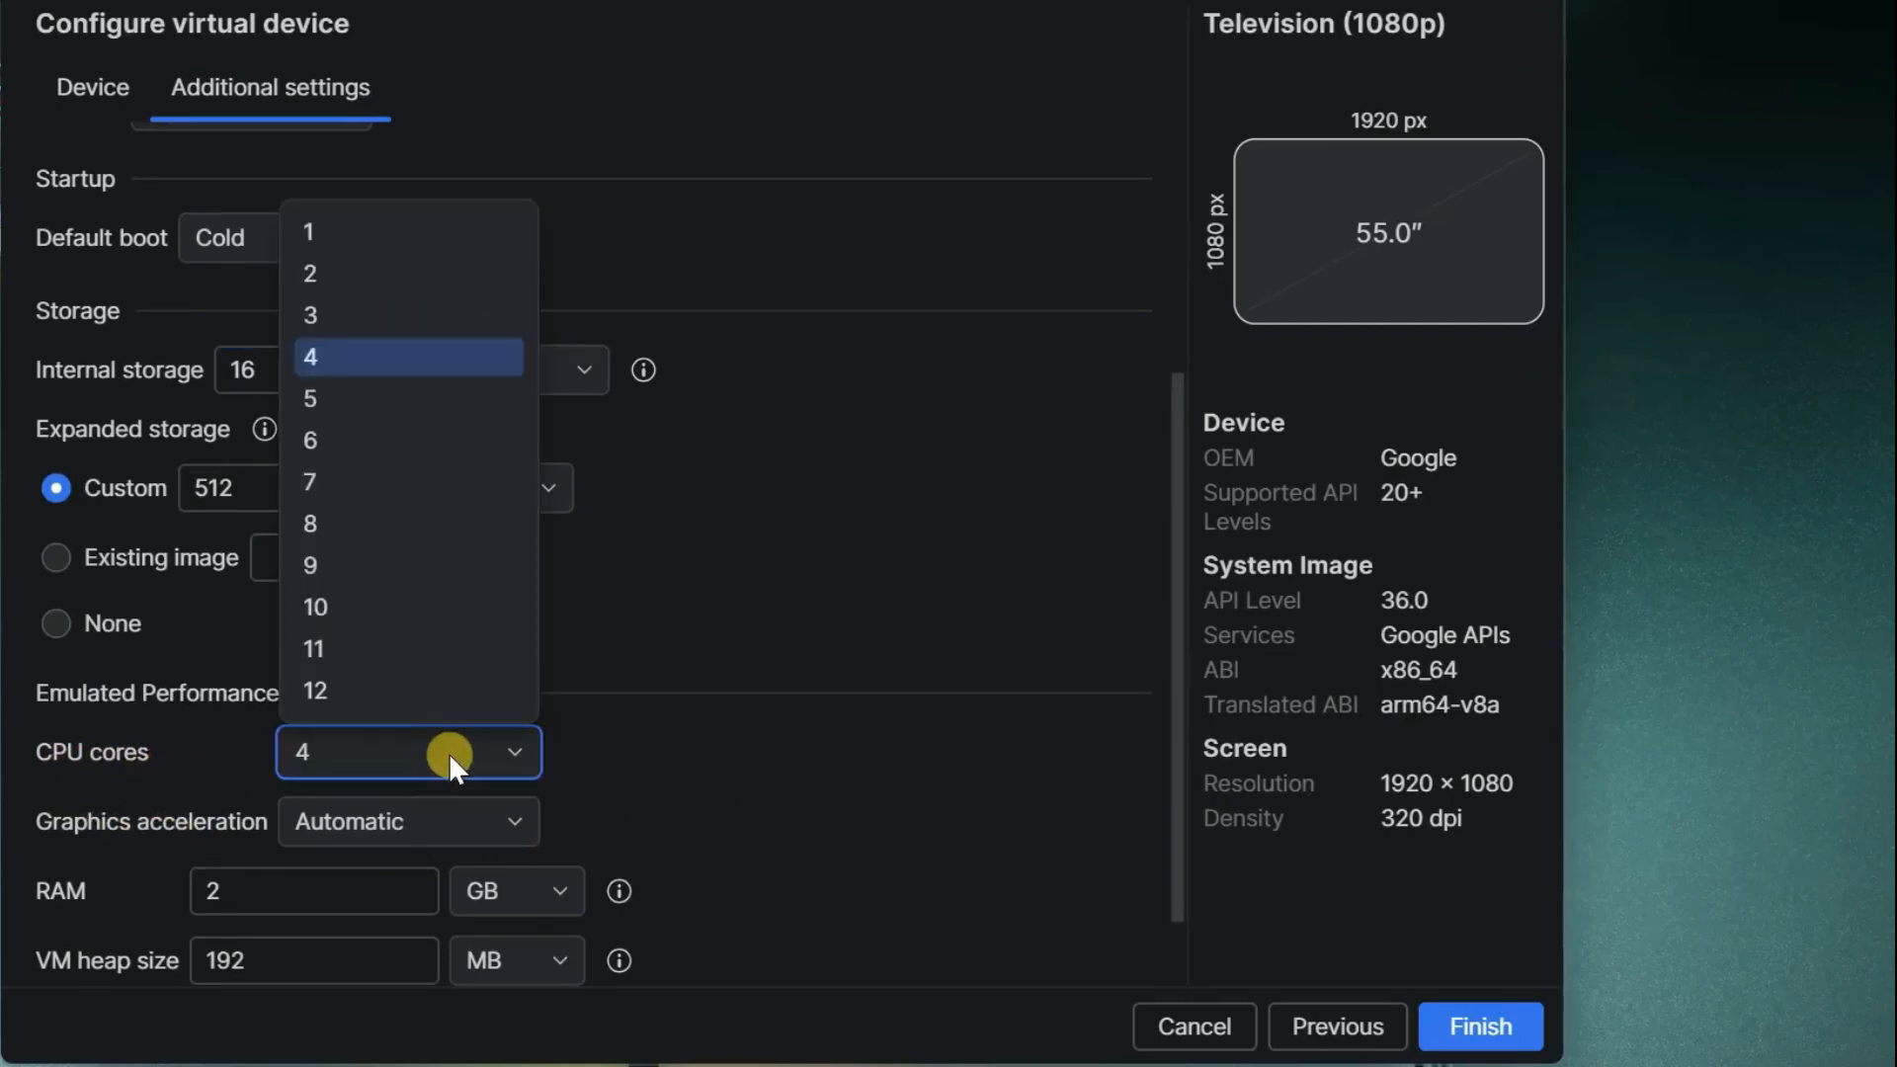
left_click(341, 358)
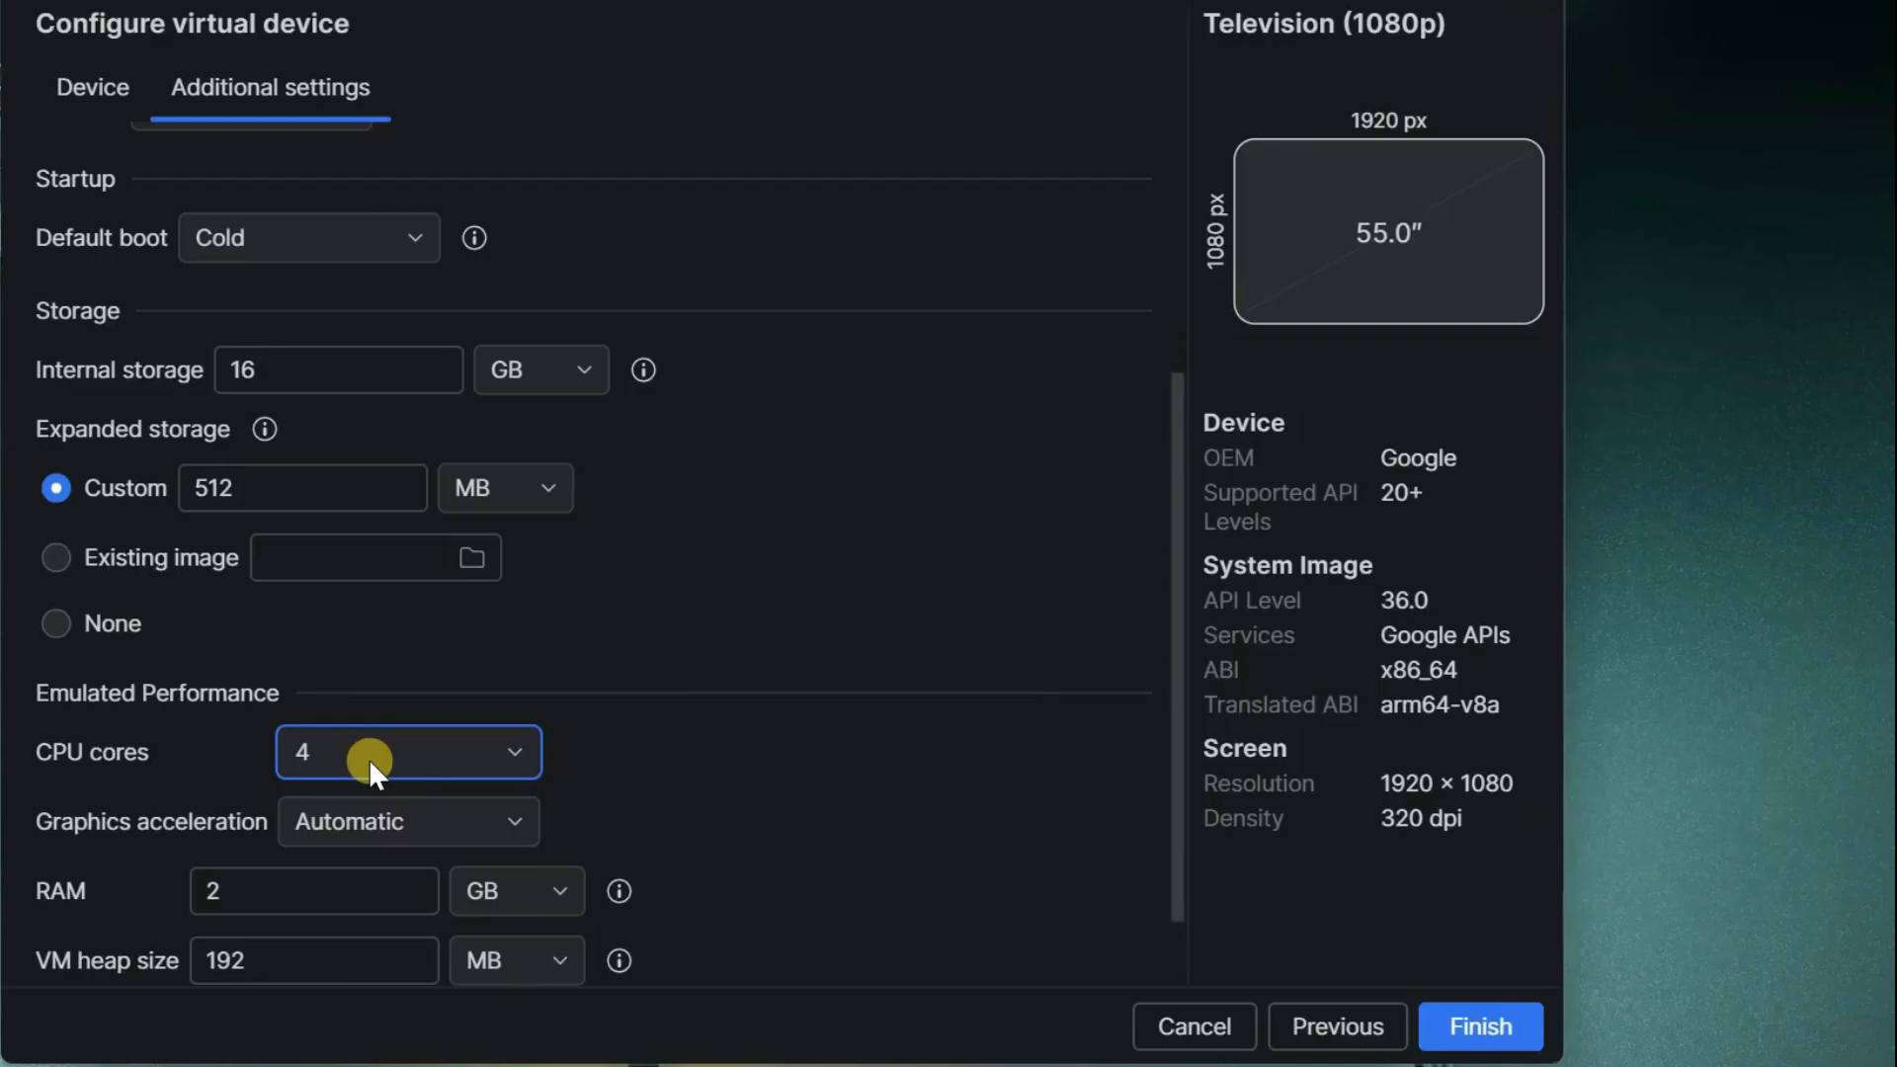
left_click(212, 889)
left_click_drag(212, 889, 229, 884)
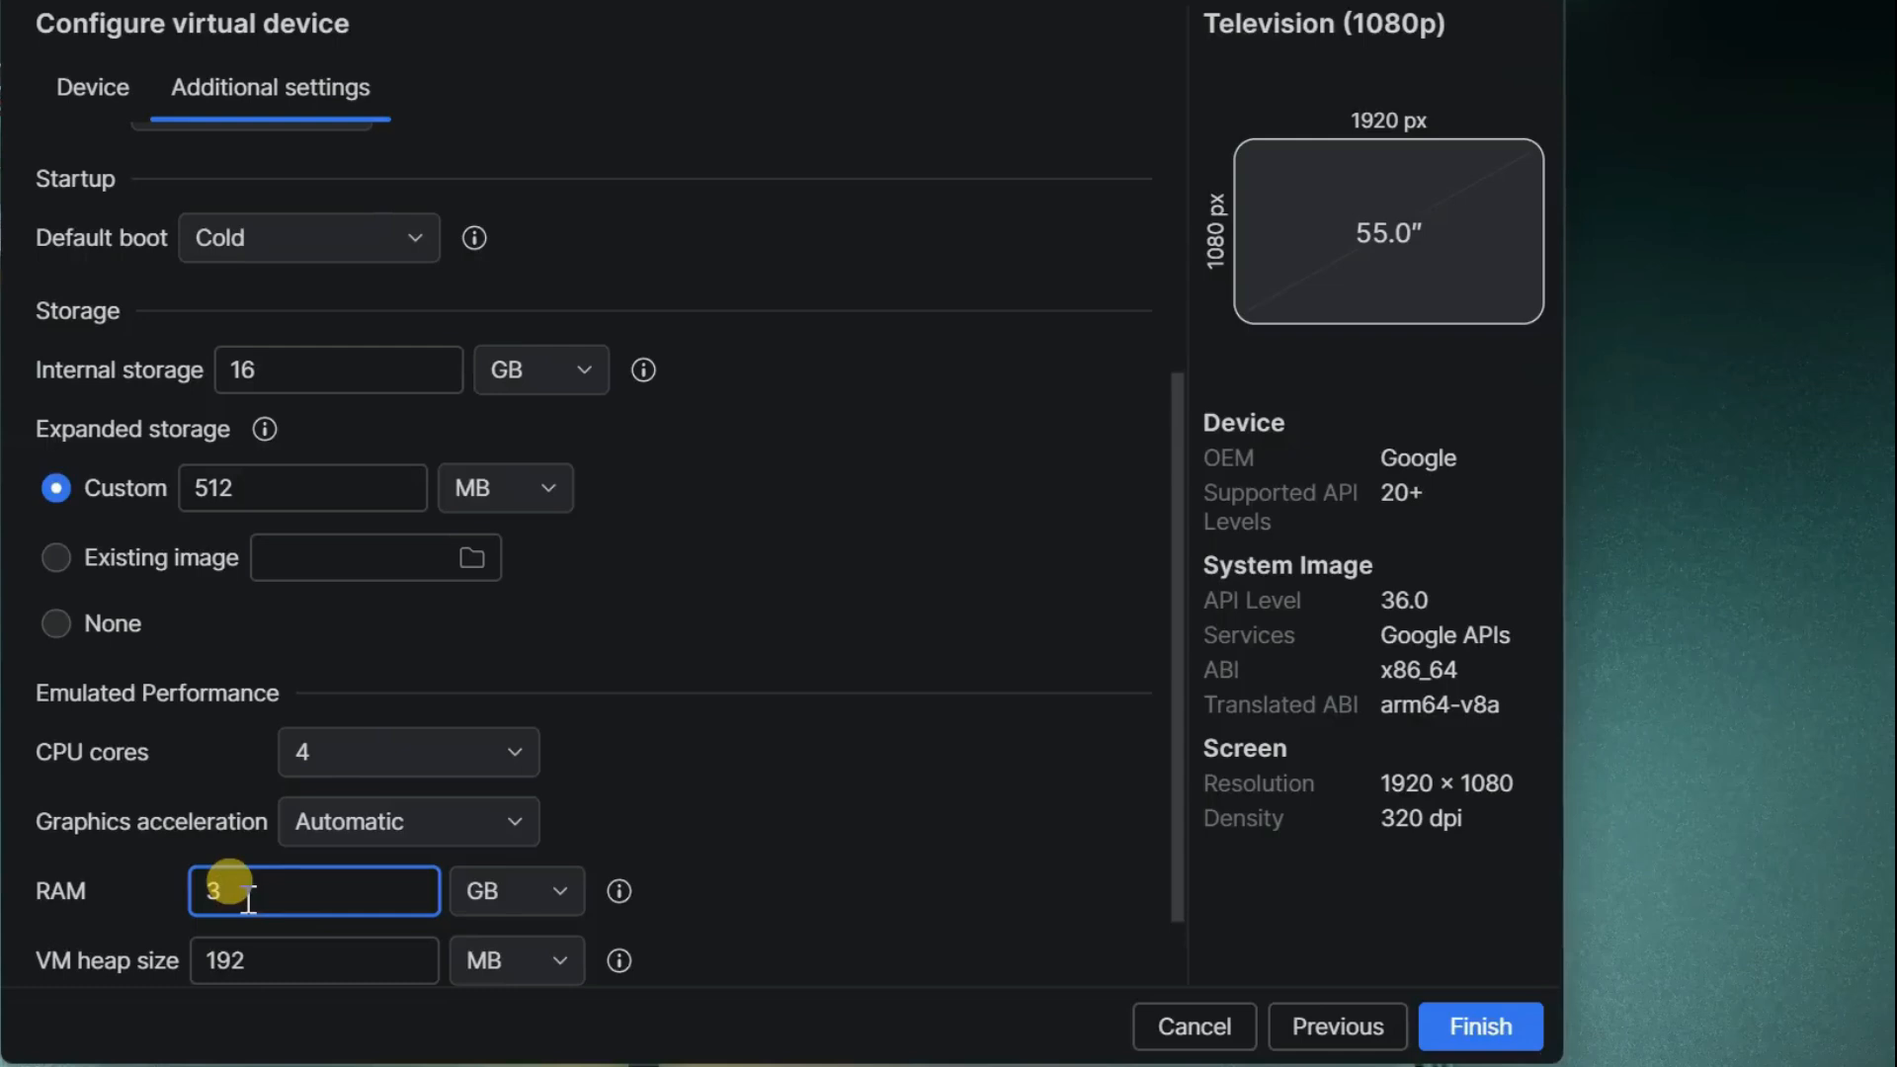
key("BackSpace")
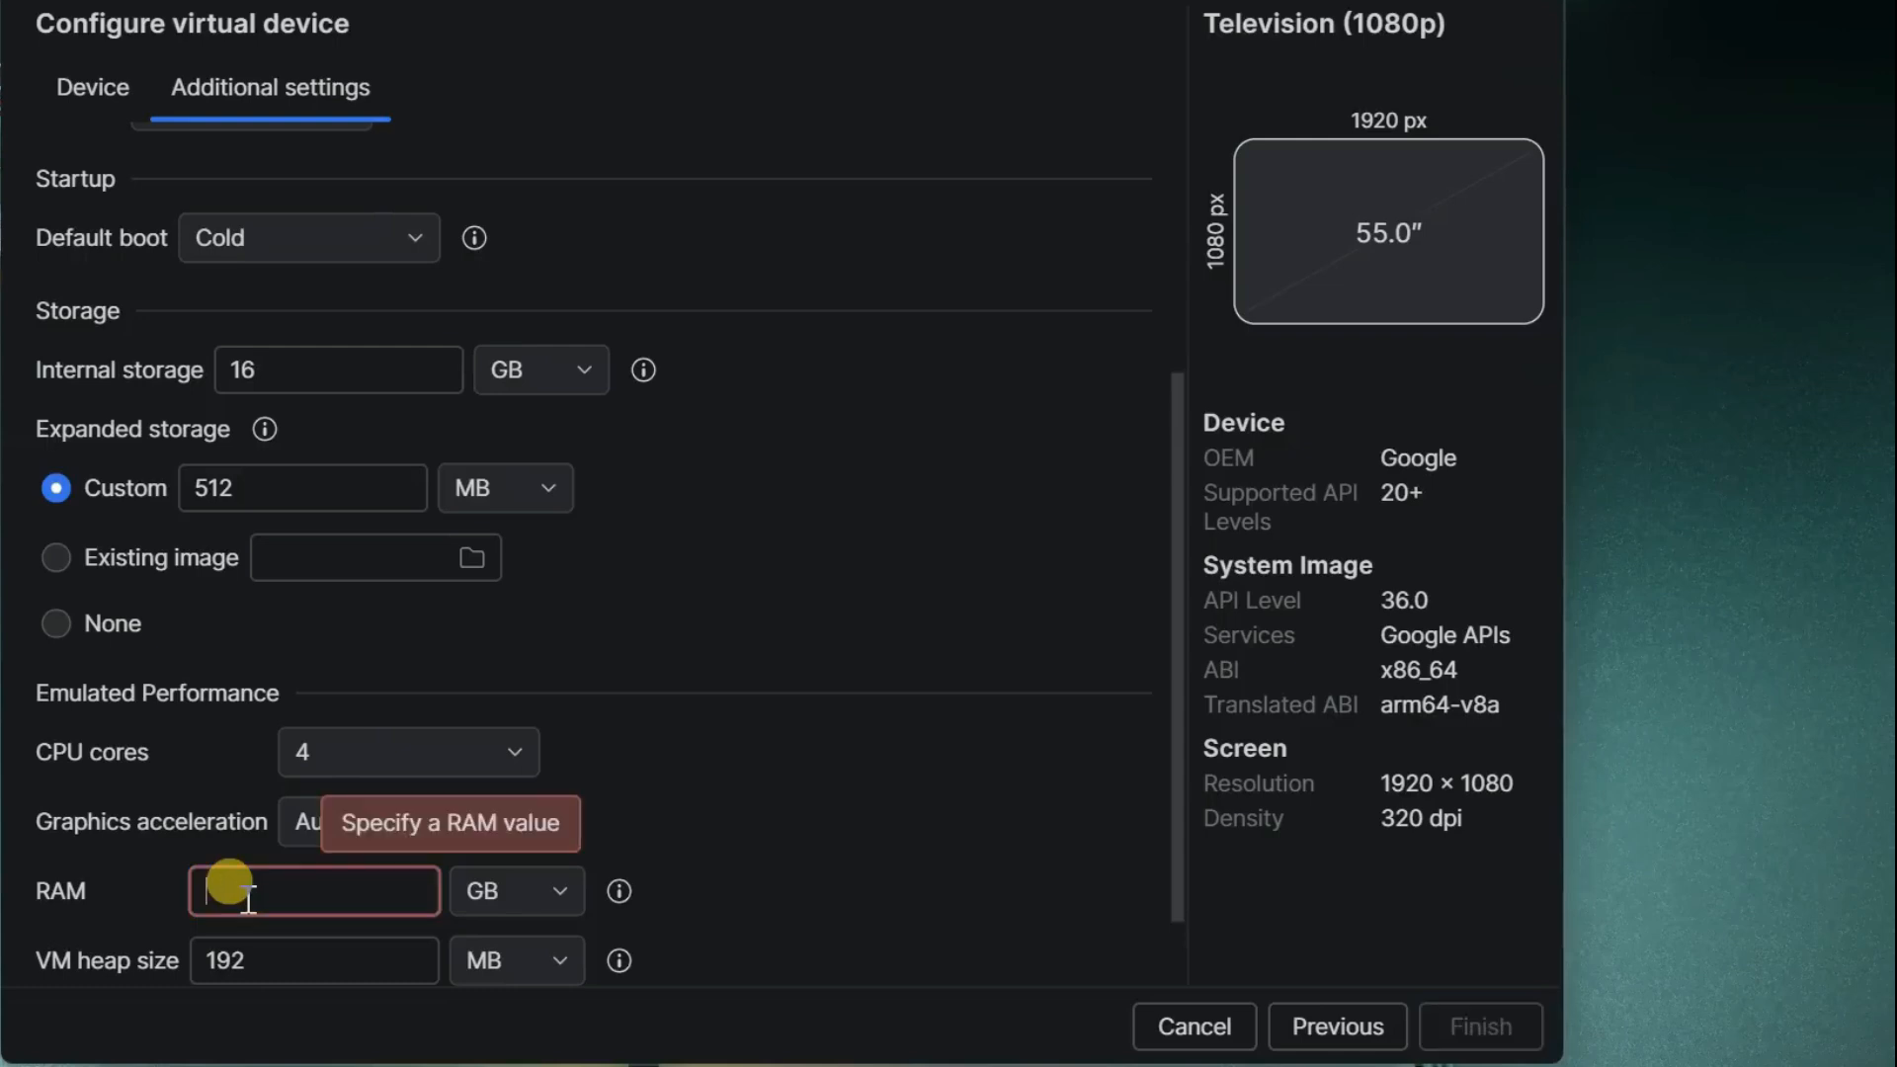
type("4")
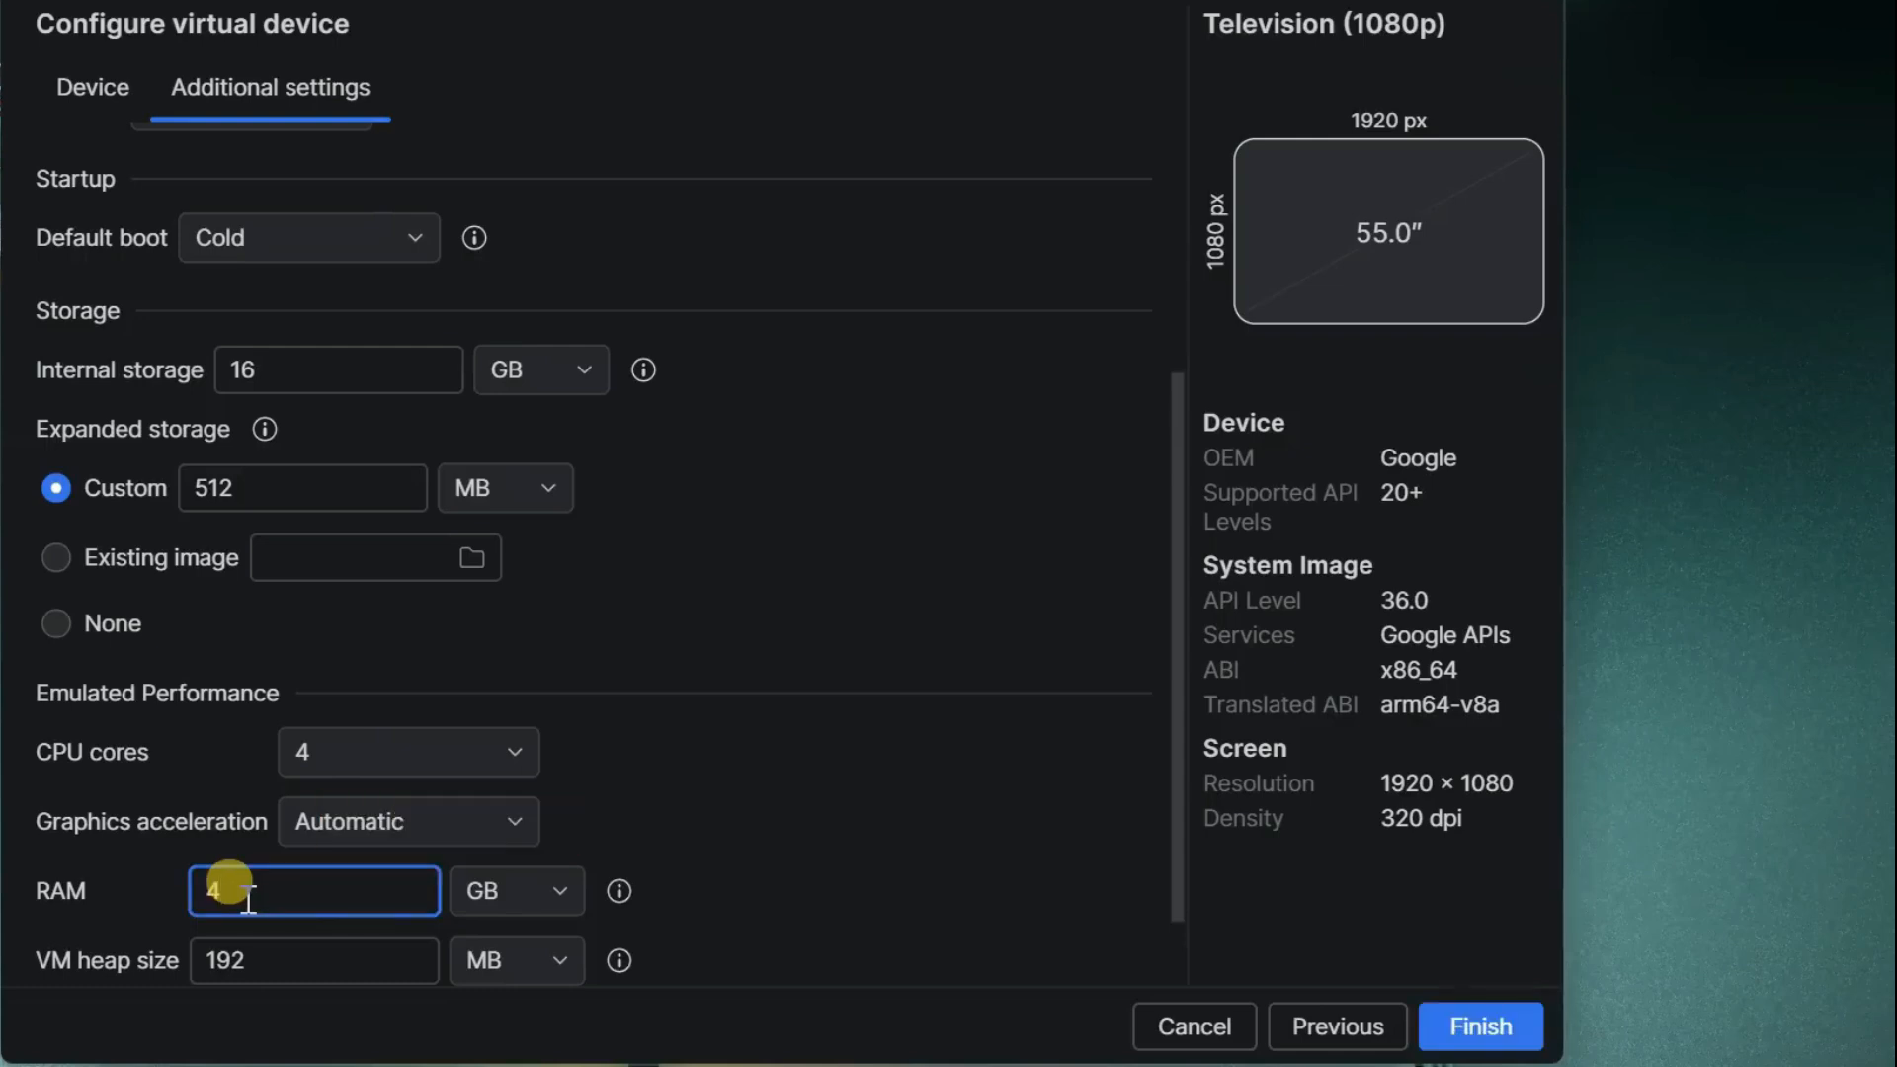
- Finish creating the virtual device and launch the AndroidTV emulator
scroll(814, 935, "down", 2)
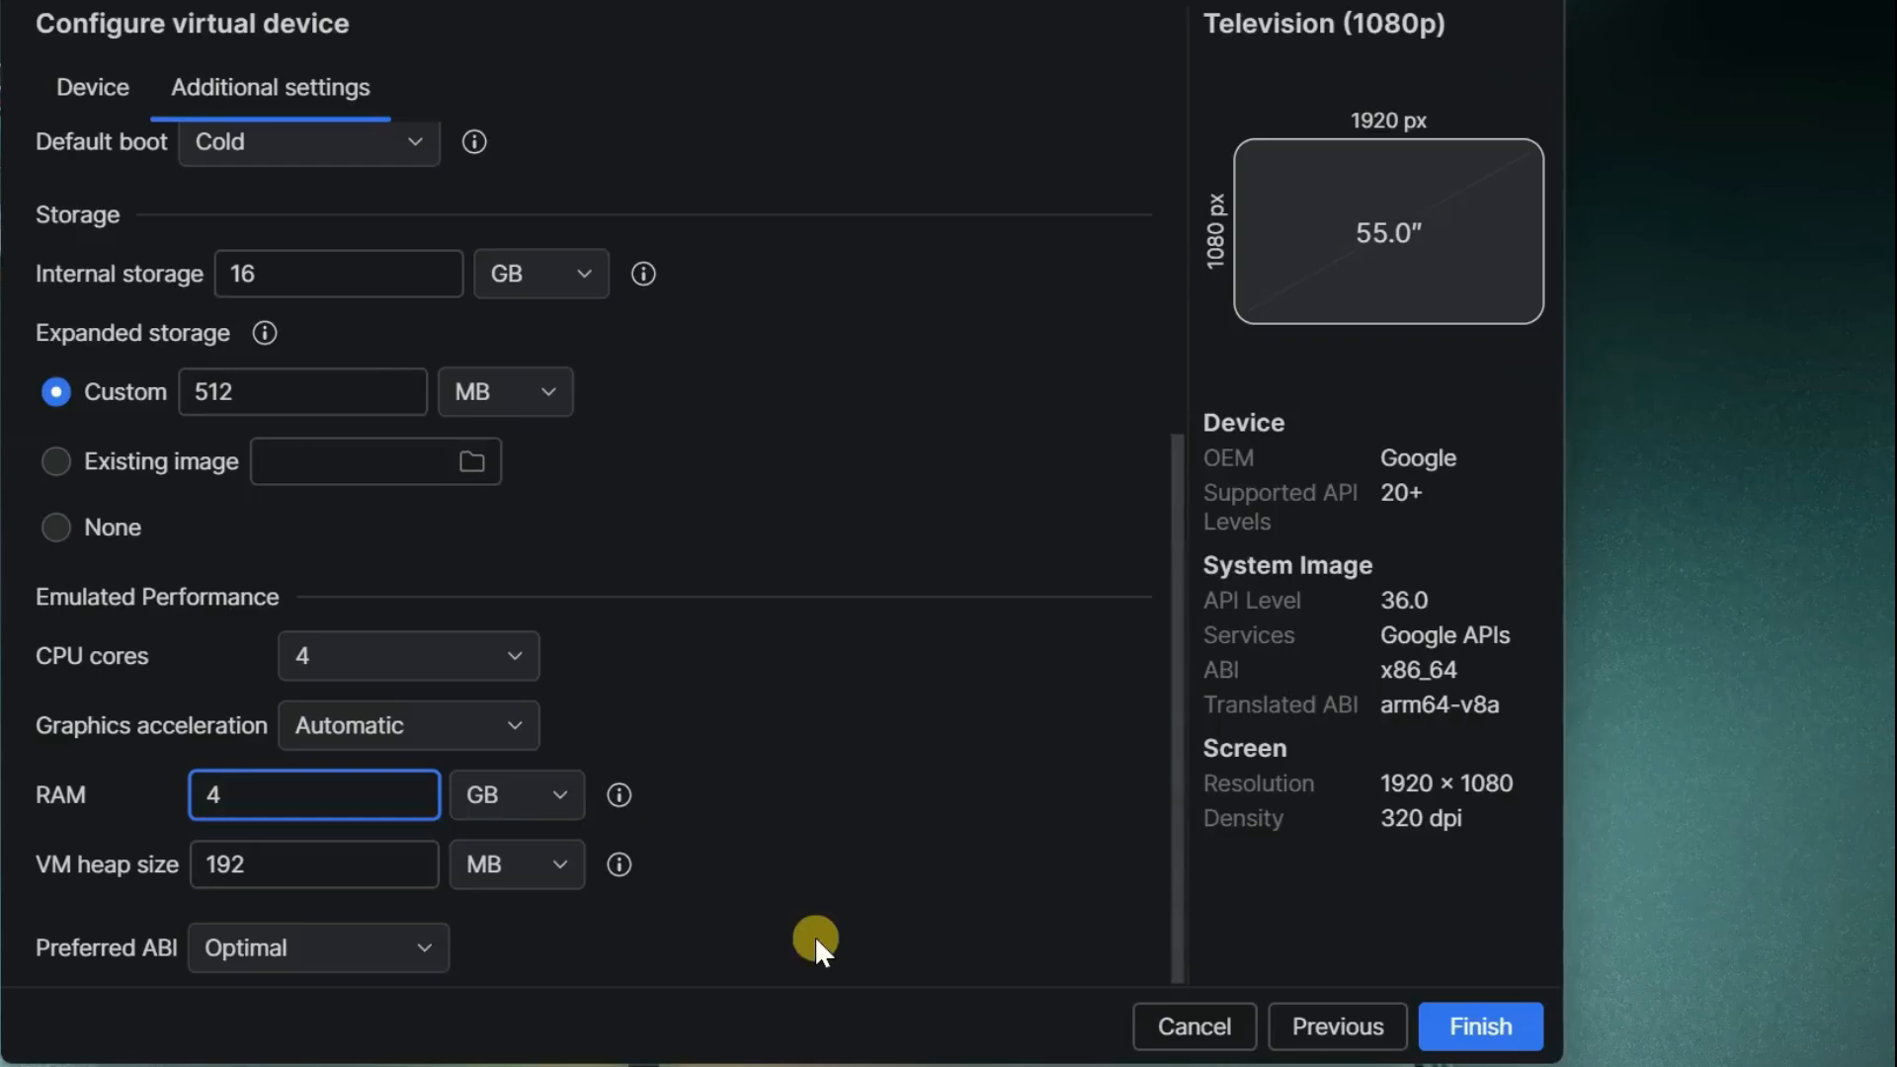
left_click(1491, 1032)
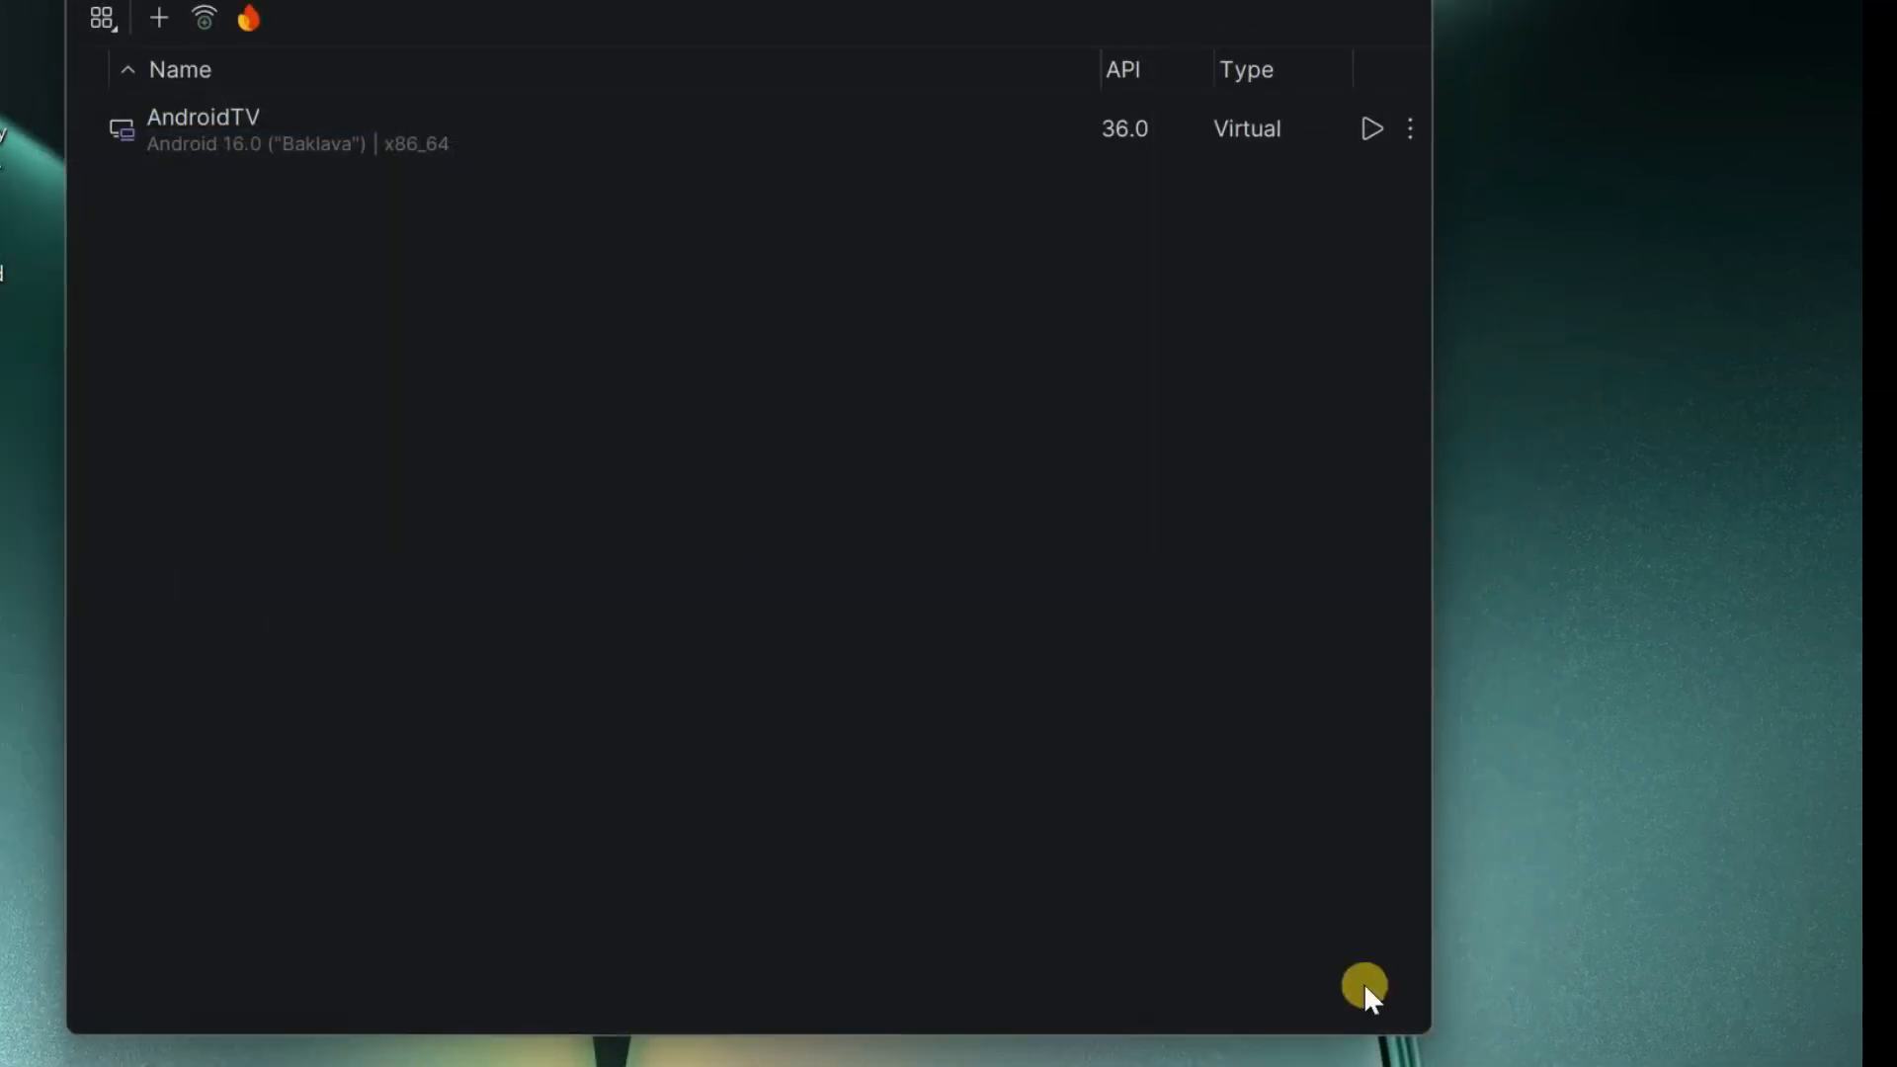
left_click(204, 136)
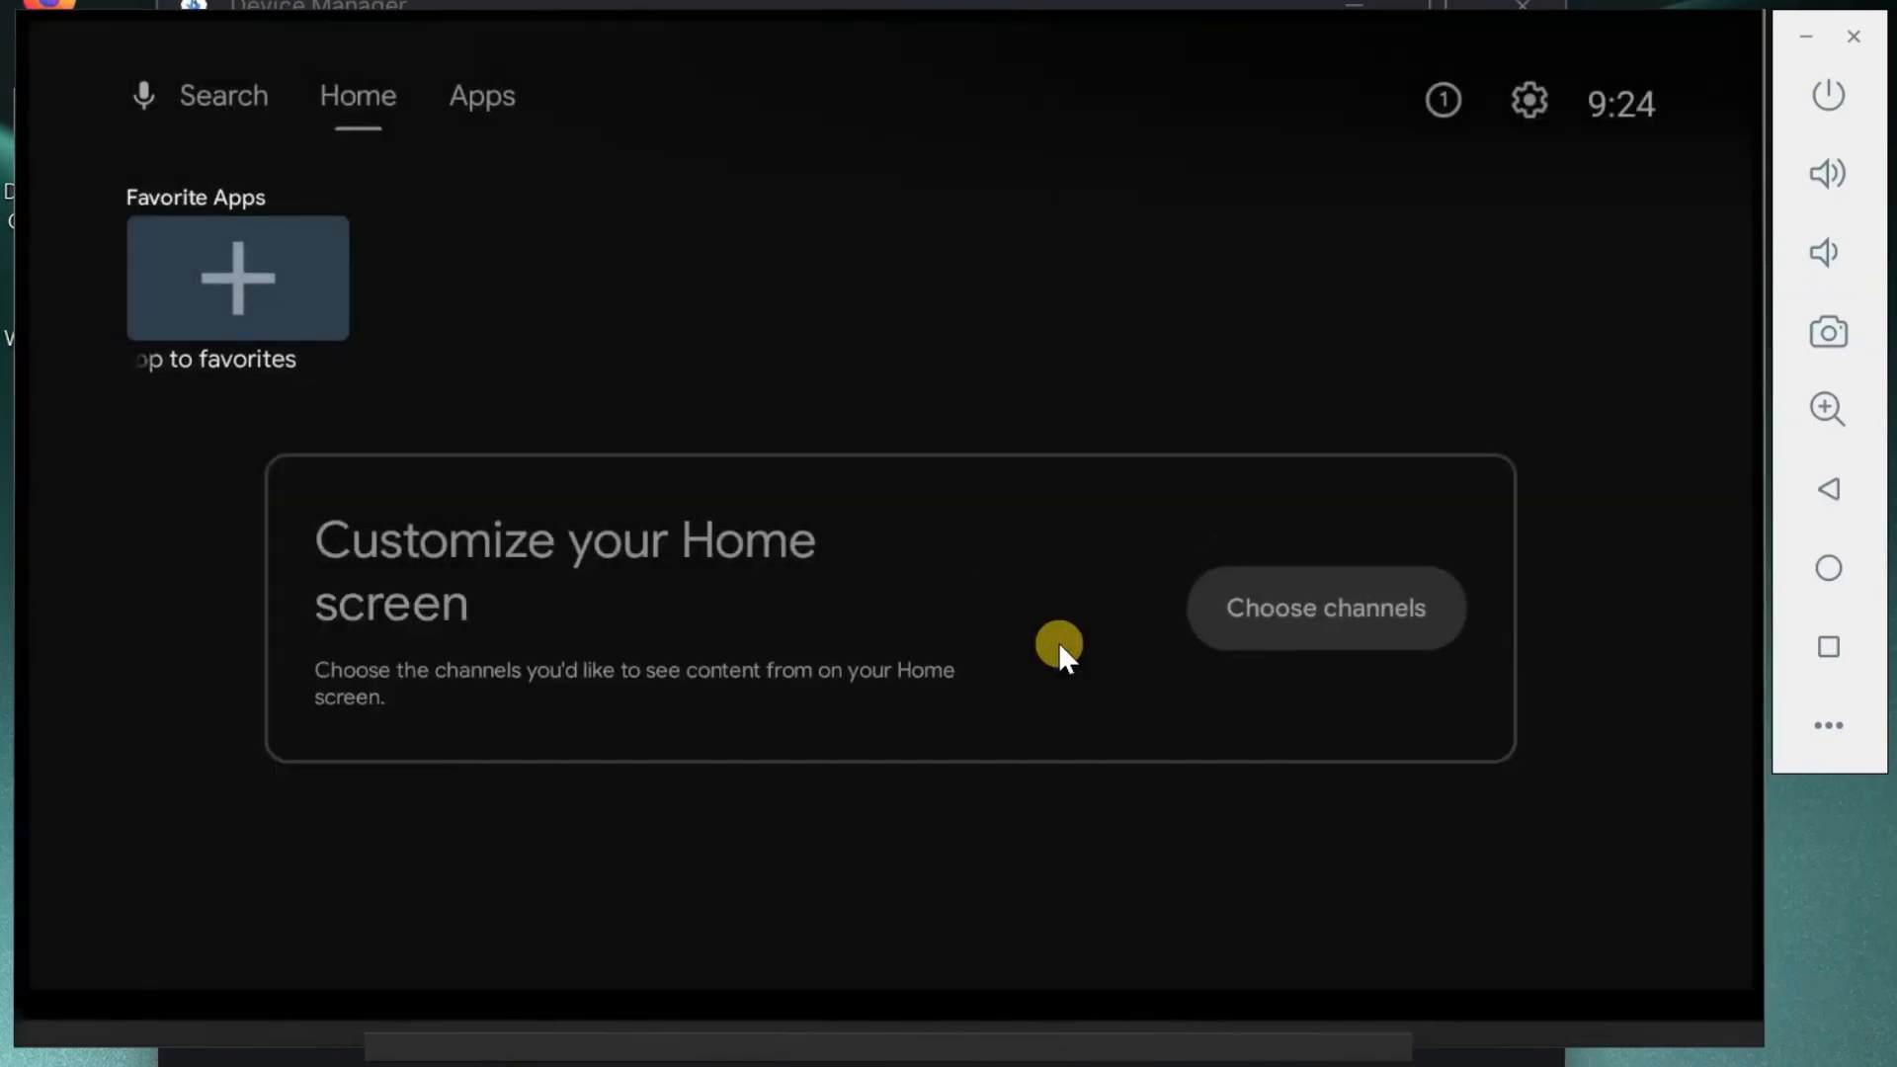
- Add Play Store and Live TV to the Favorite Apps row on the Android TV home screen
key("Return")
key("Down")
key("Down")
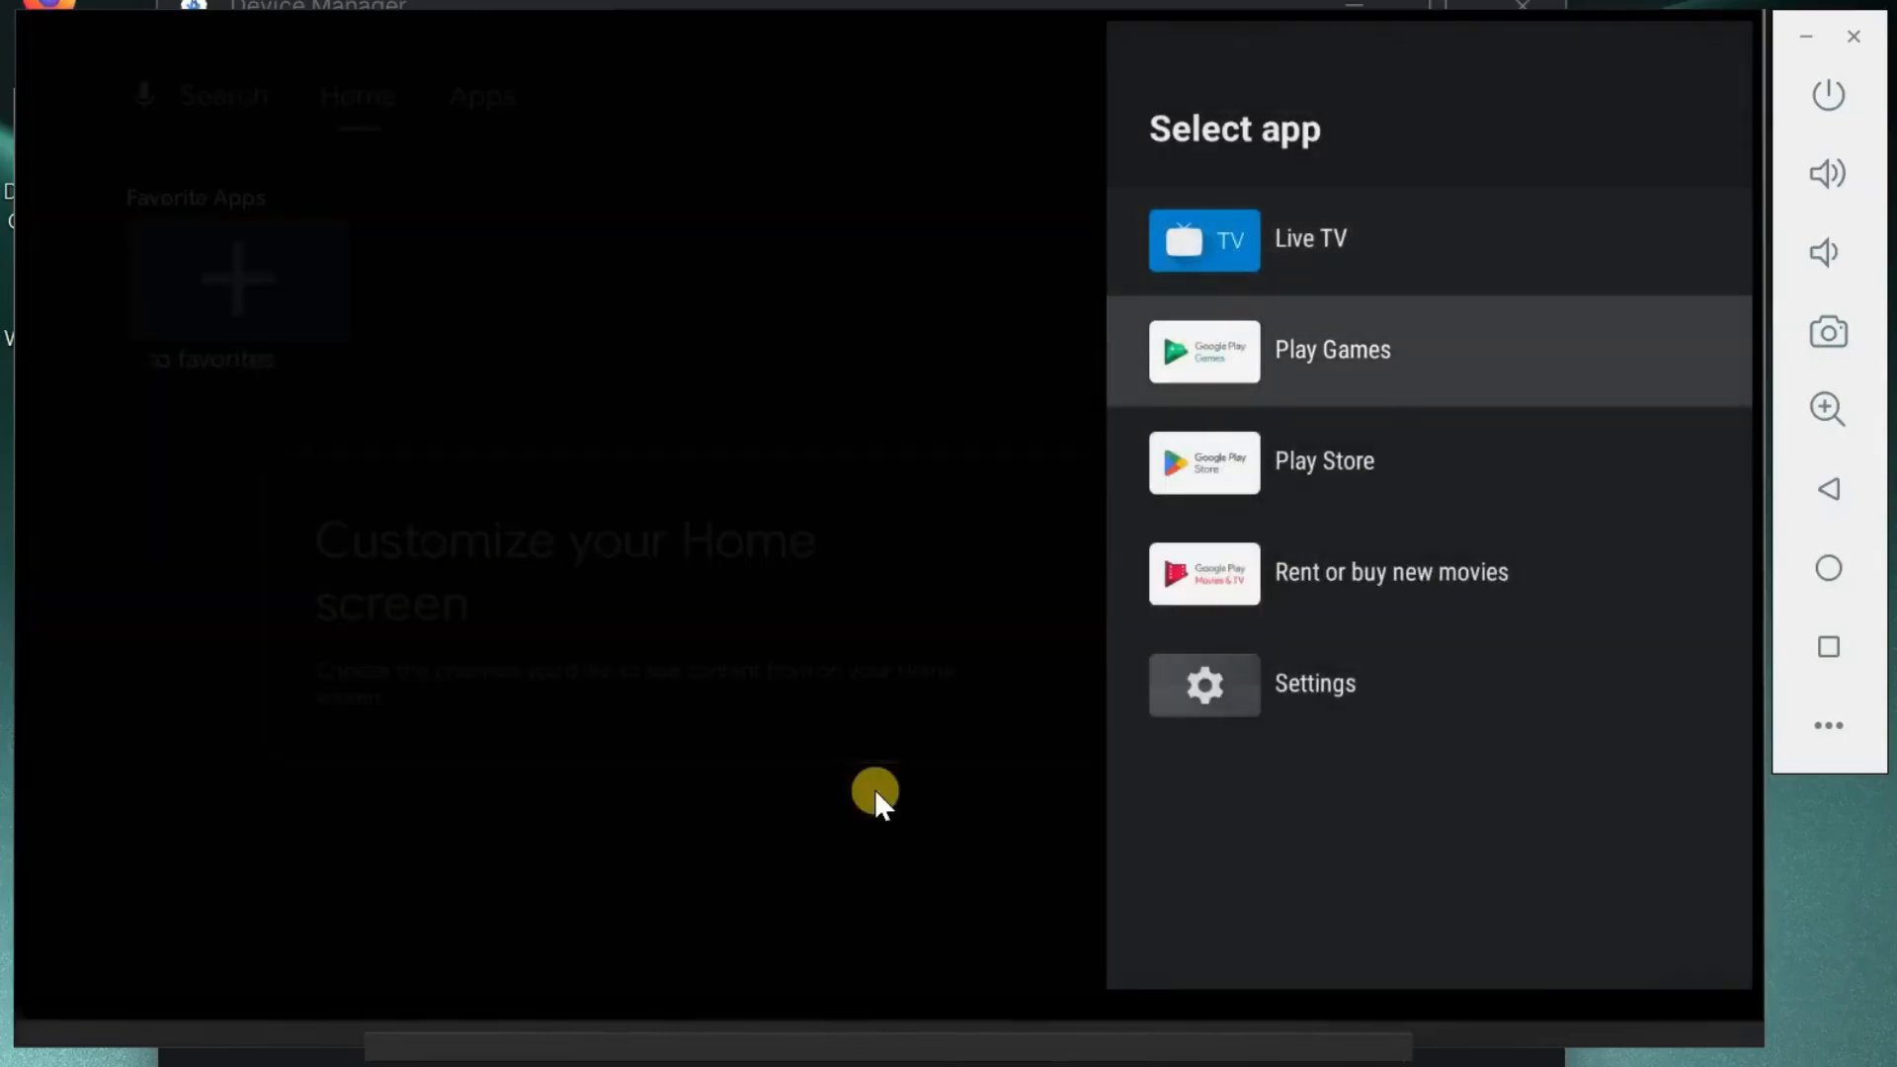
key("Return")
key("Right")
key("Return")
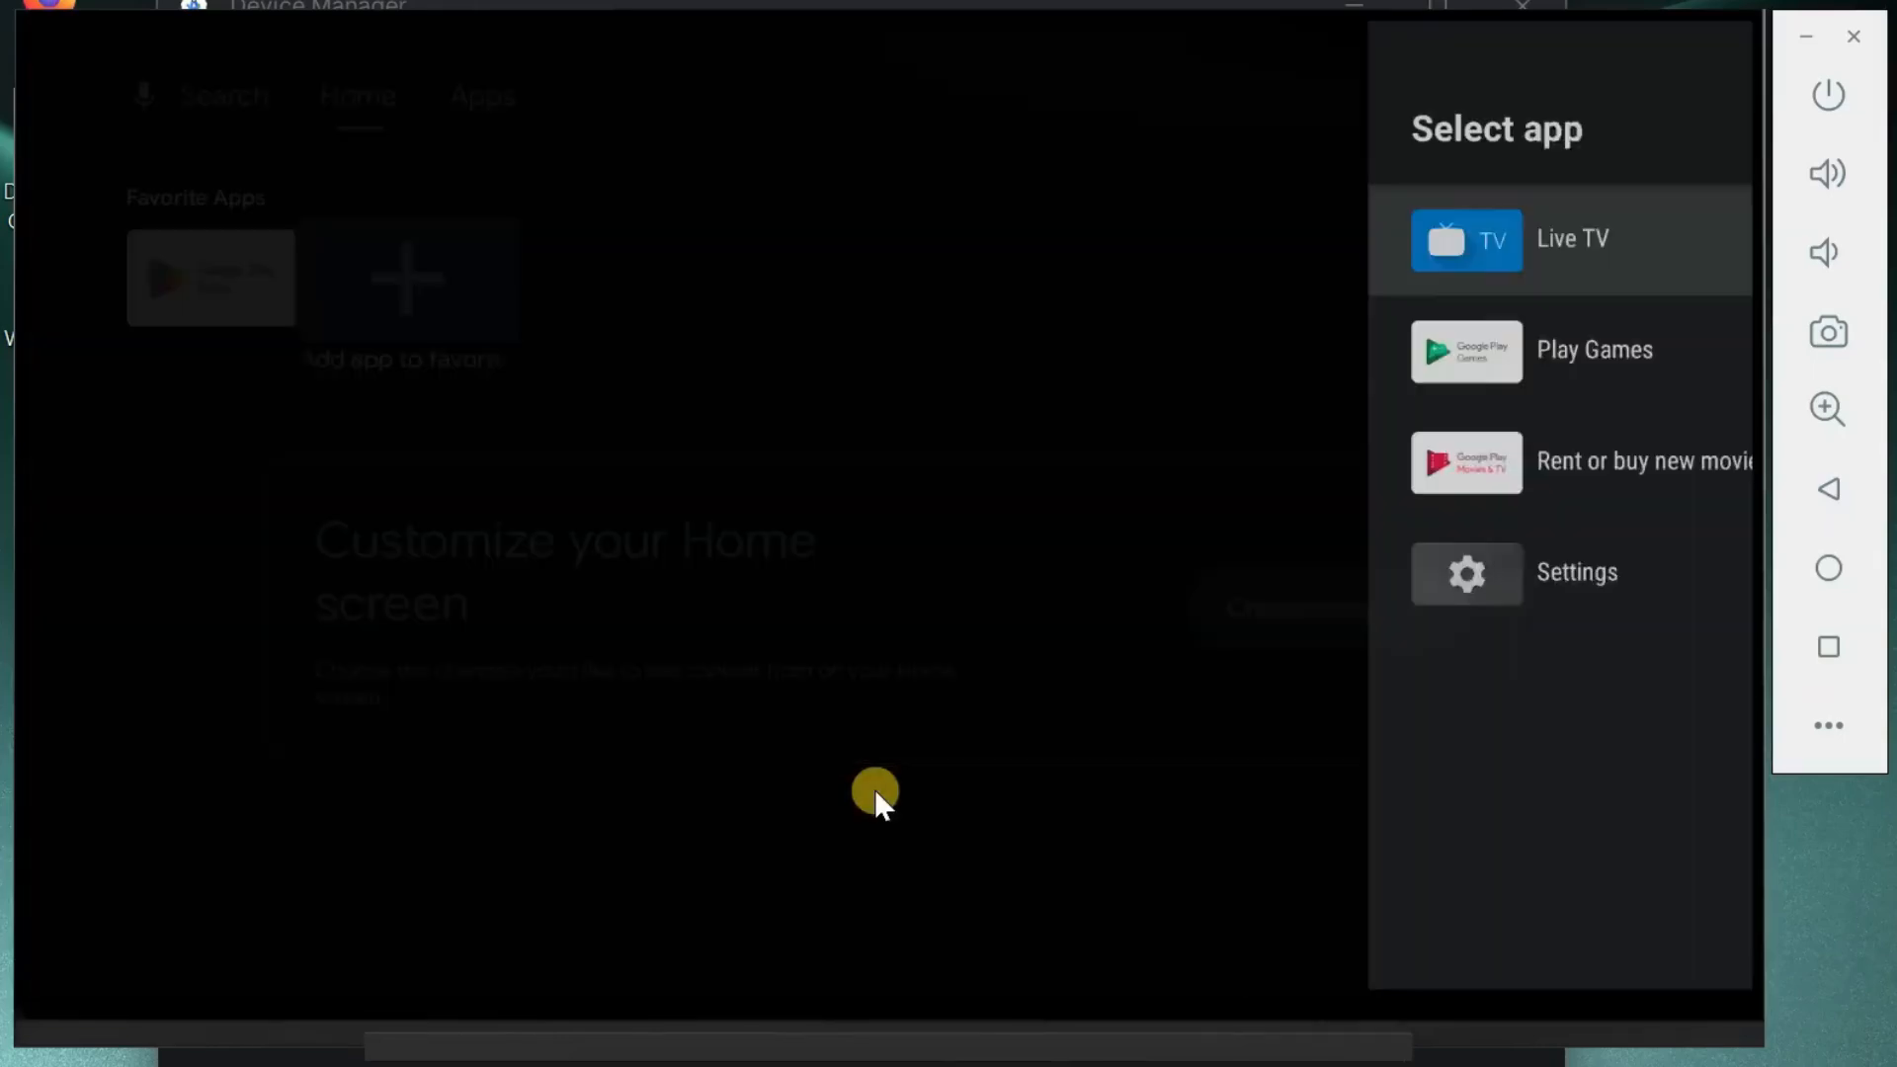
key("Return")
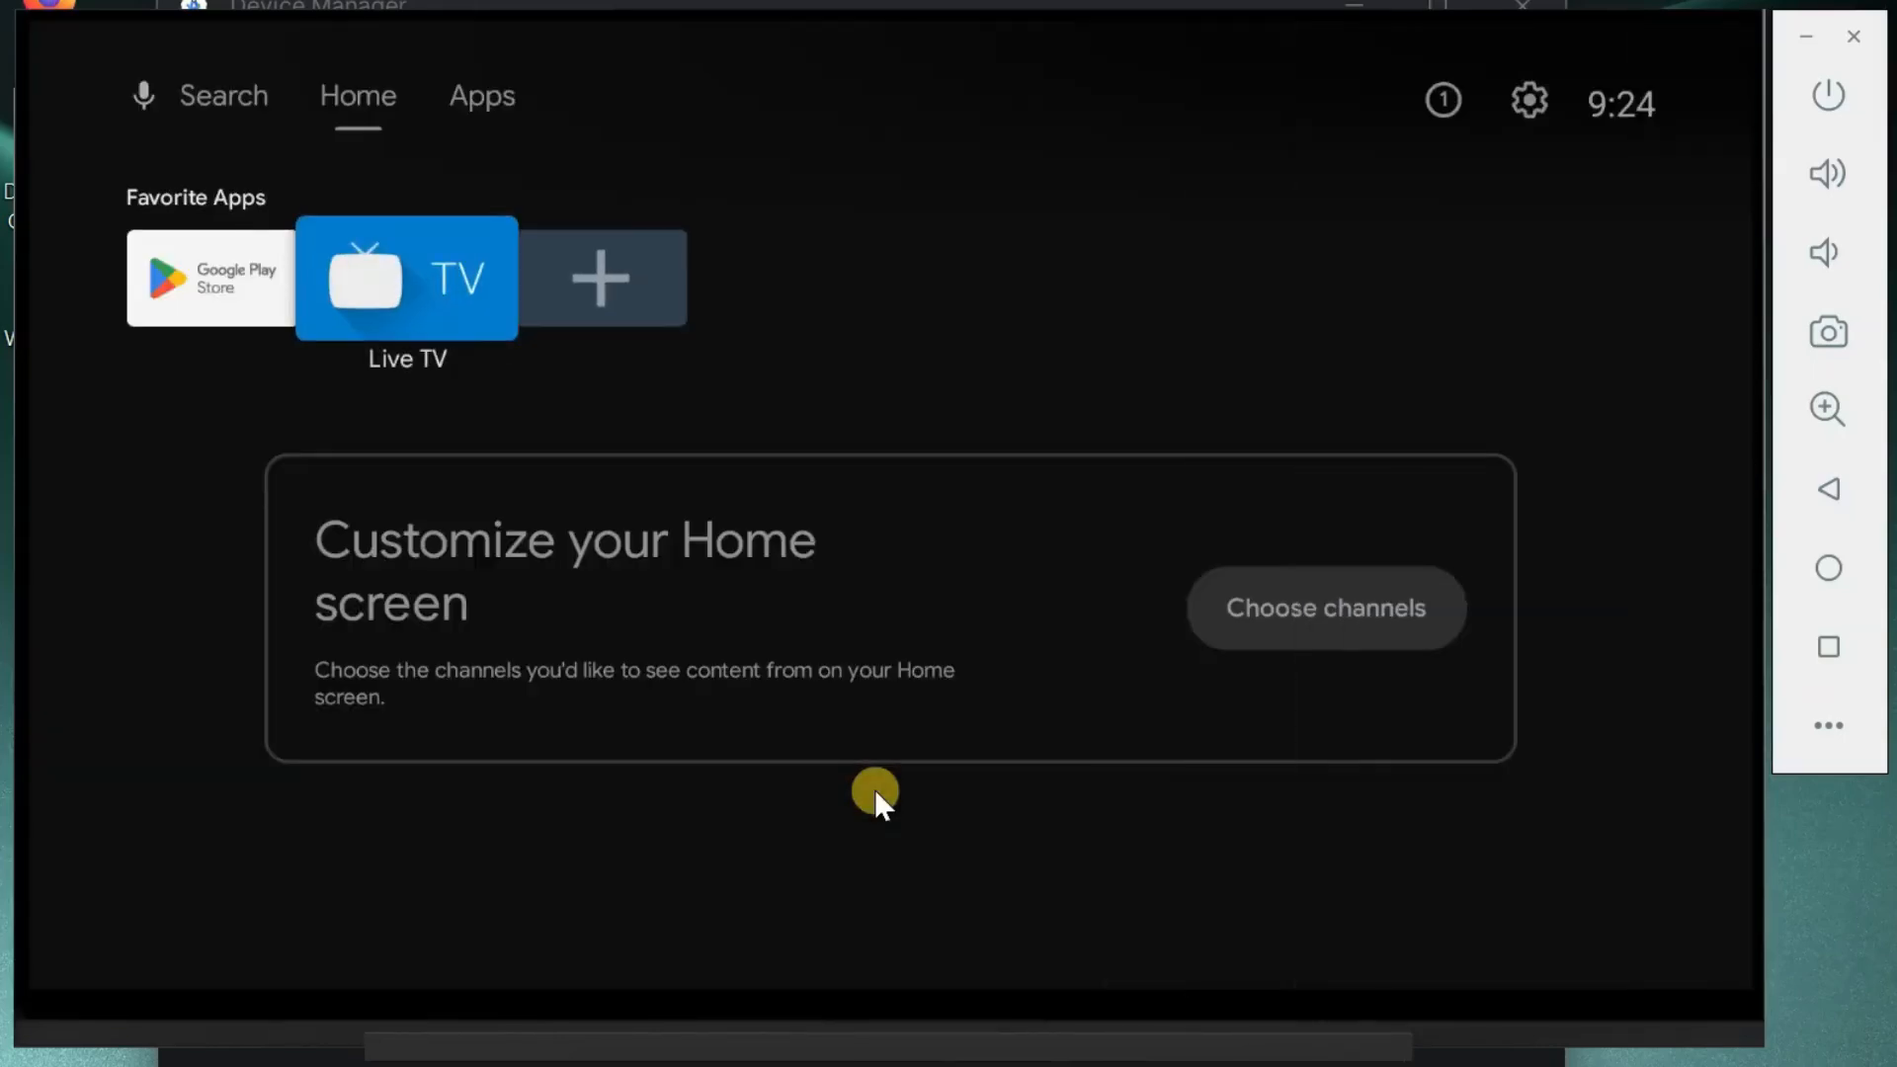
- Browse the installed apps on the Android TV Apps page
key("Right")
key("Up")
key("Right")
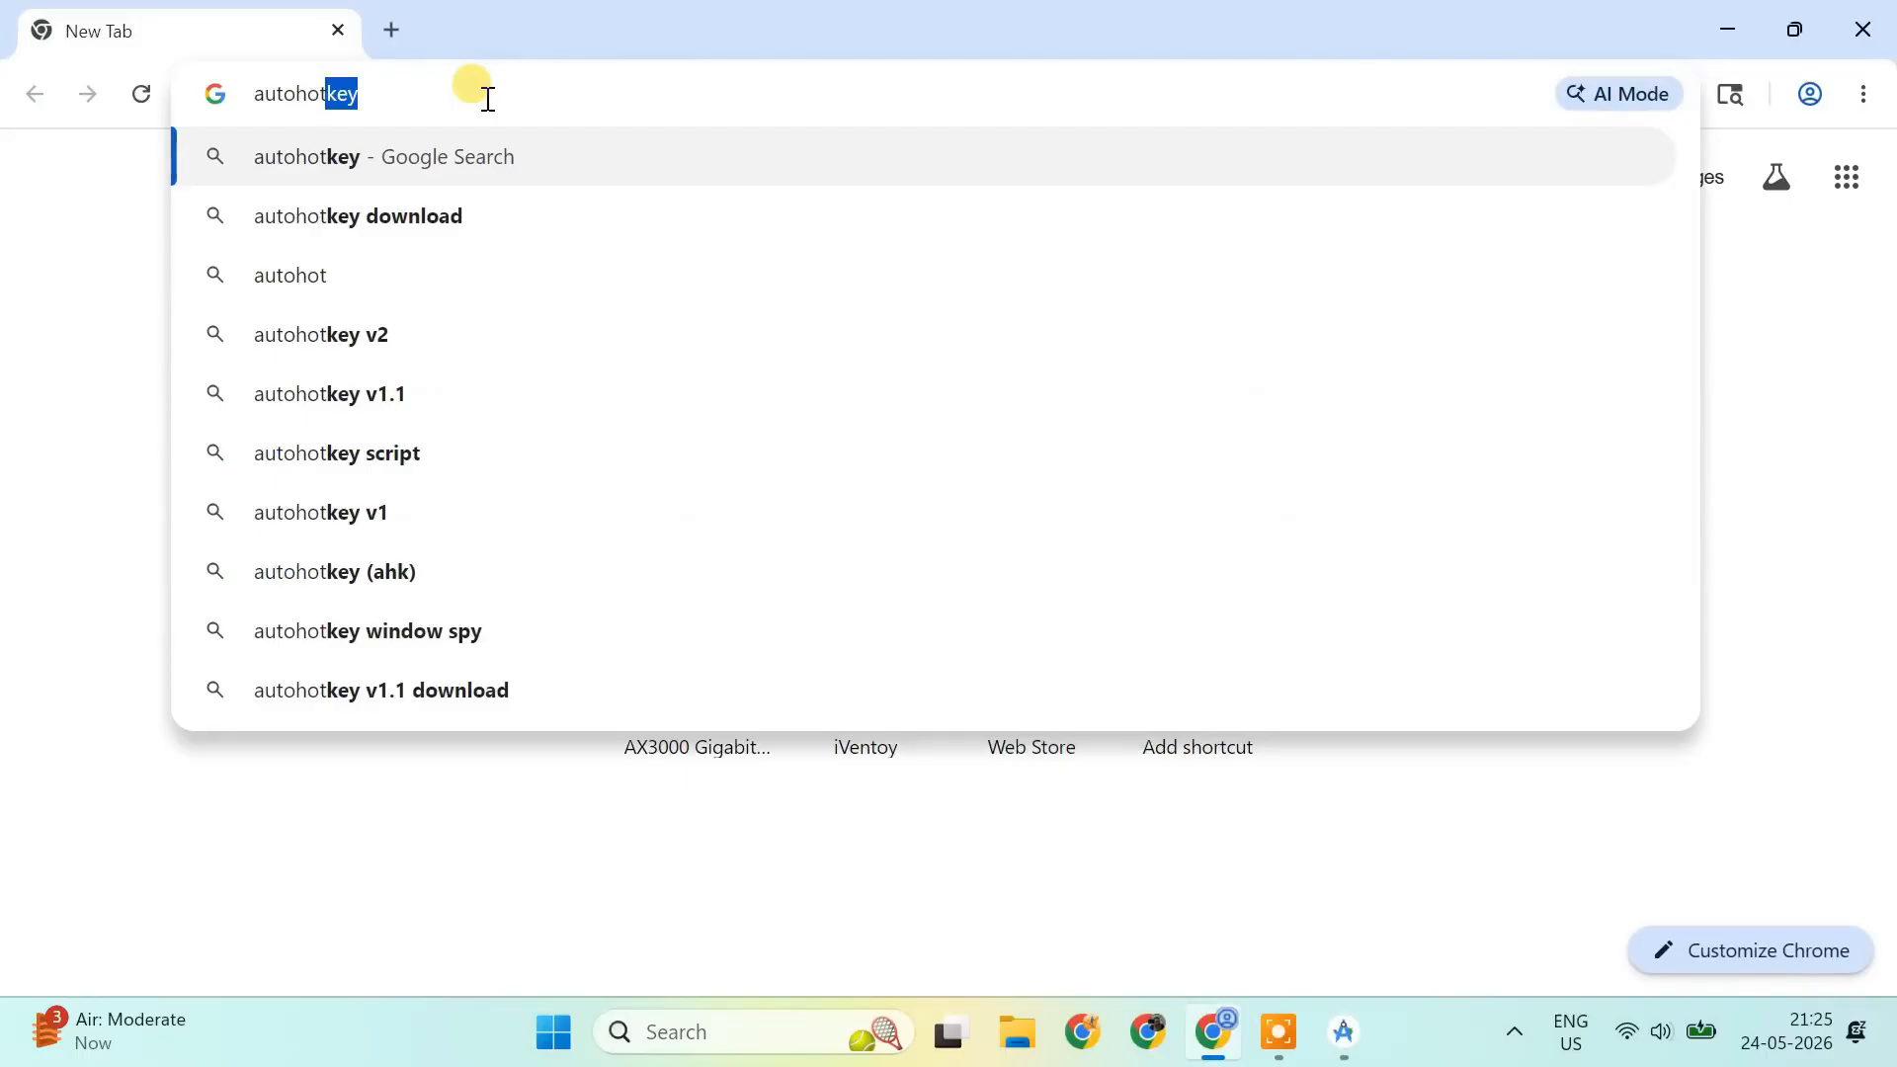
- Search the web for autohotkey download and download AutoHotkey v2.0 from the official AutoHotkey site
type("key download")
key("Return")
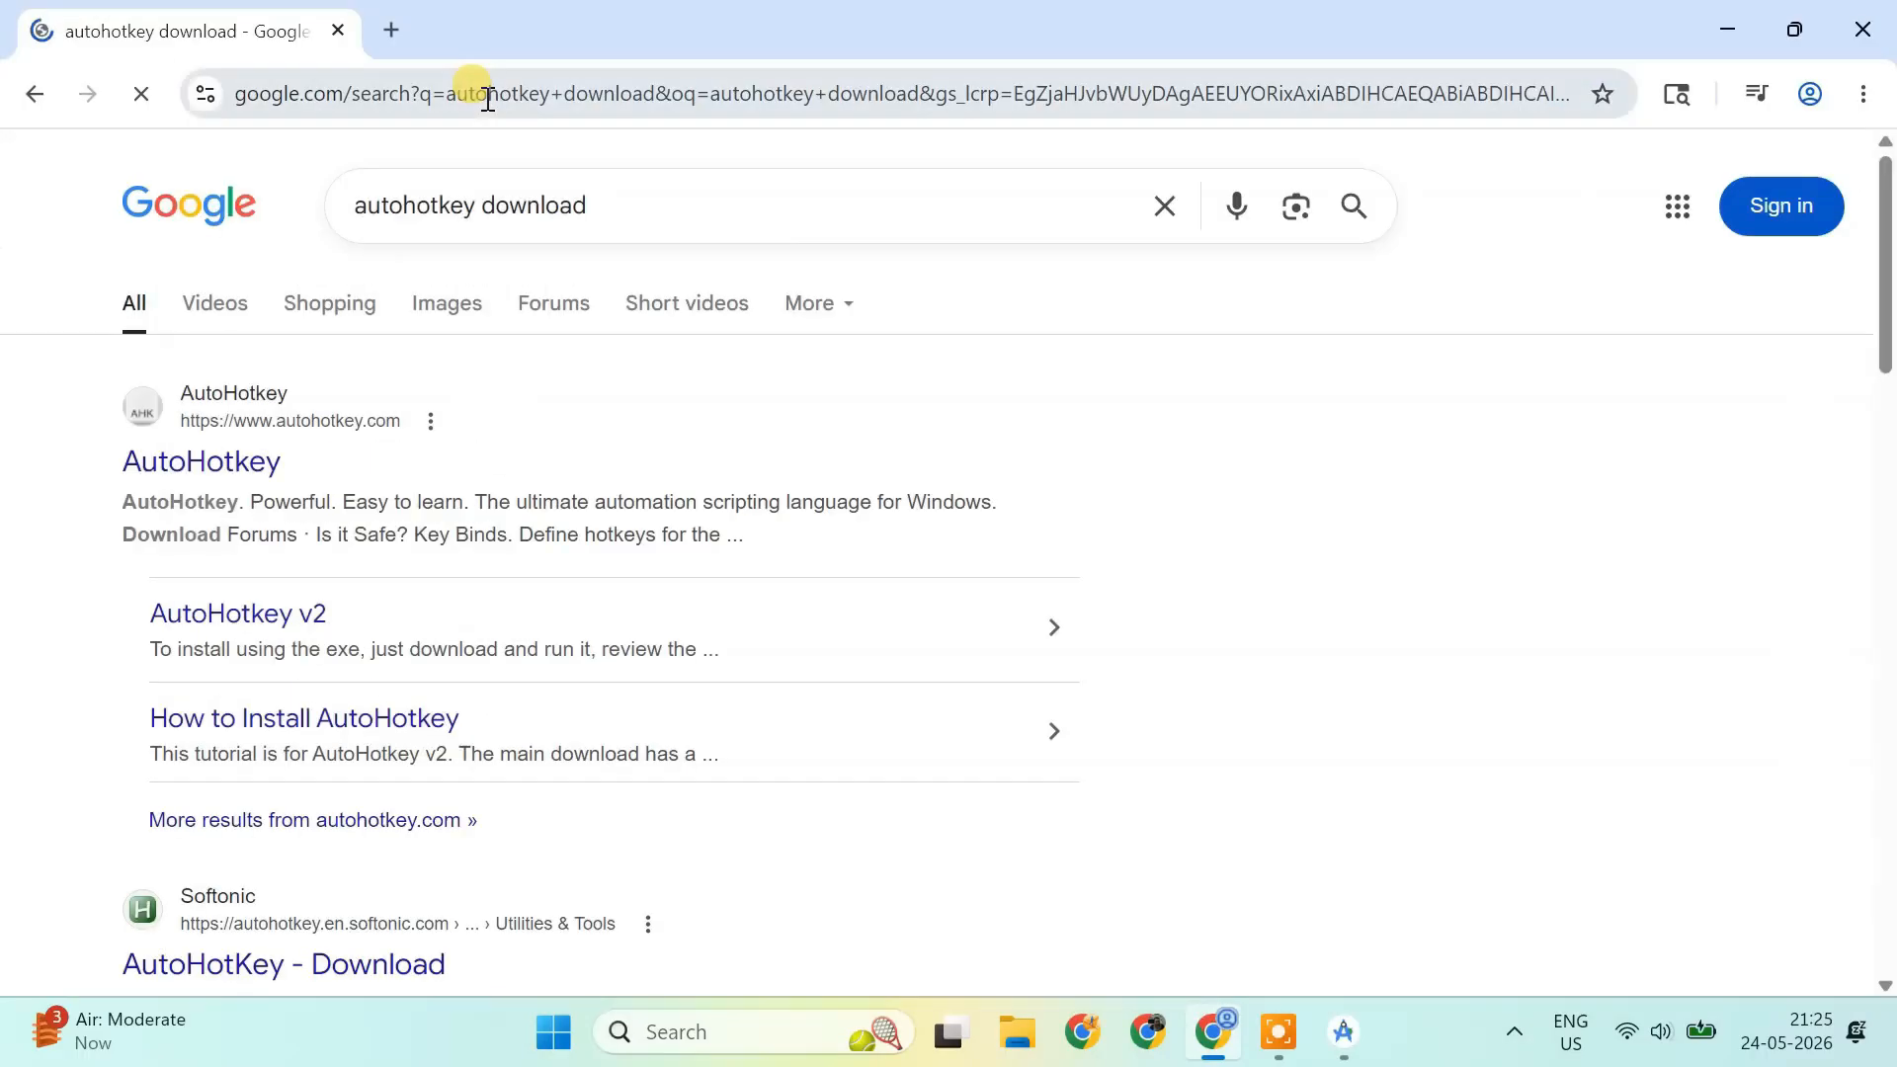
left_click(239, 463)
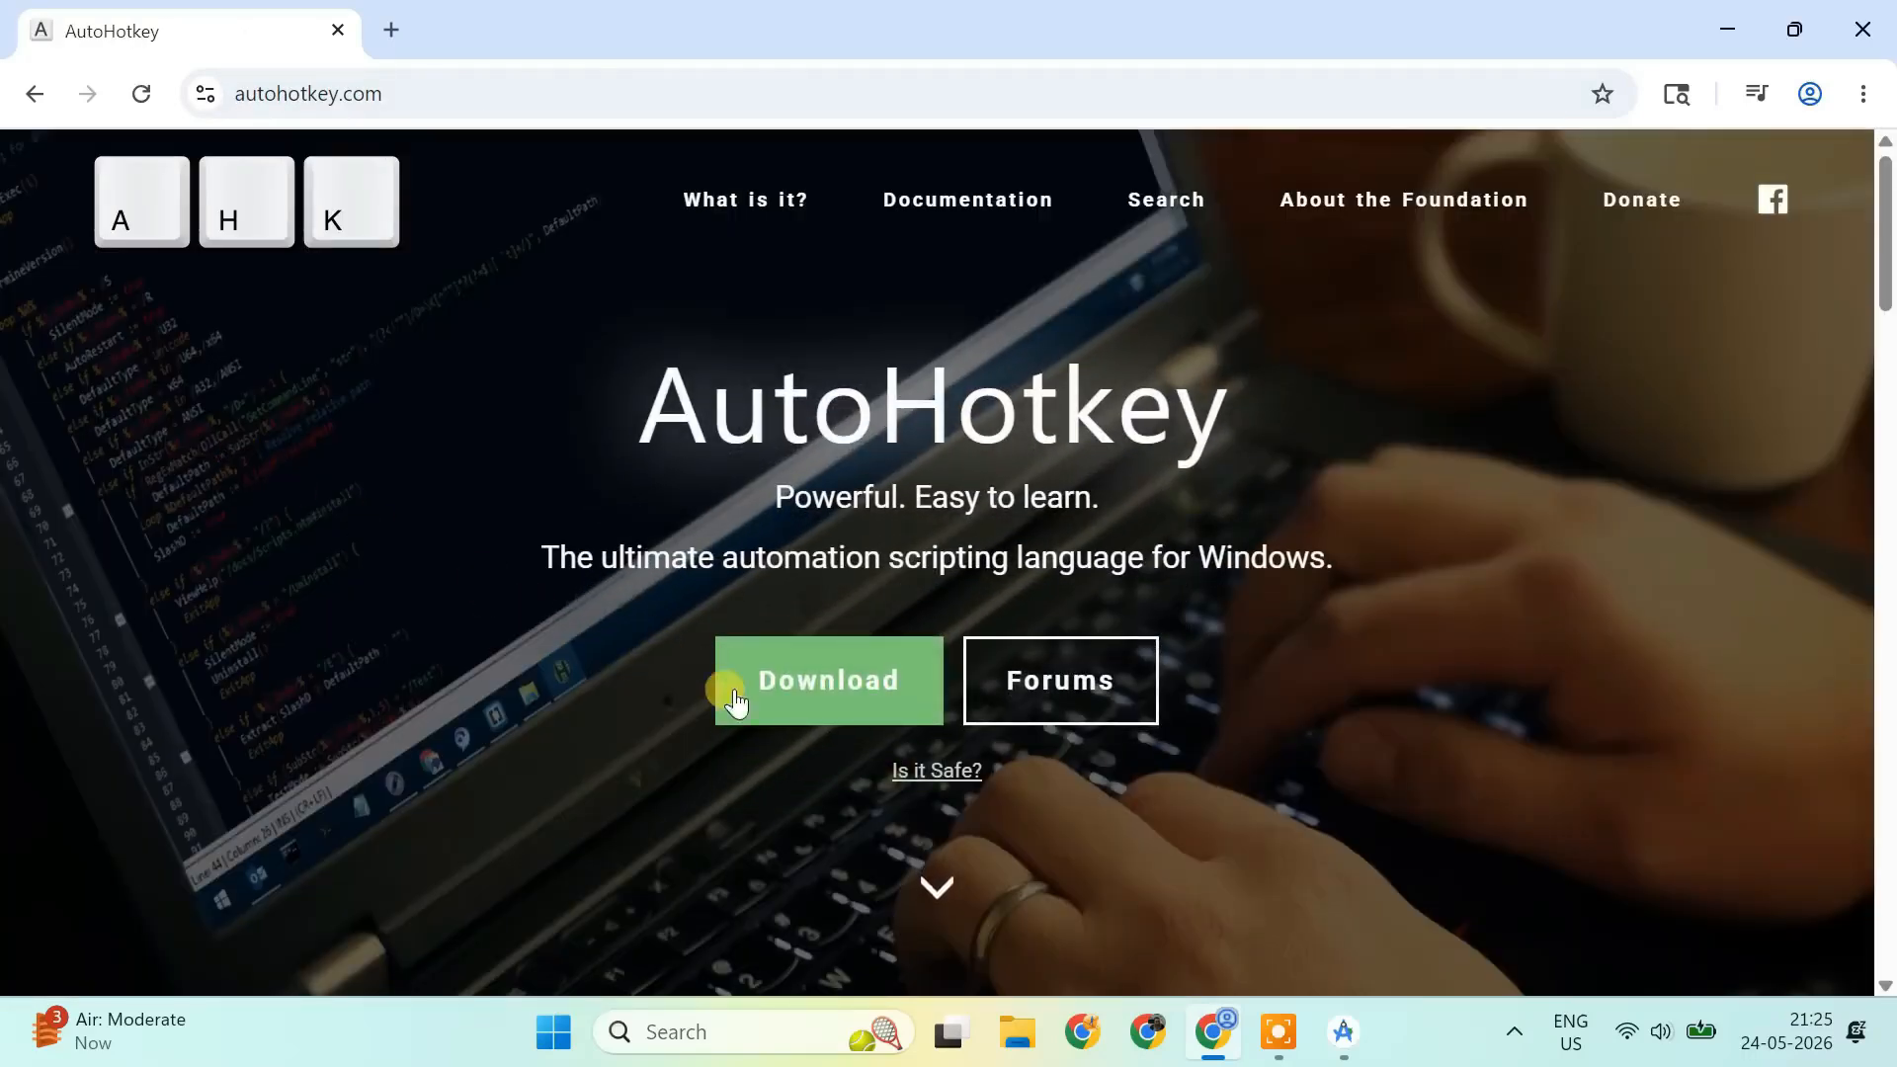
left_click(846, 699)
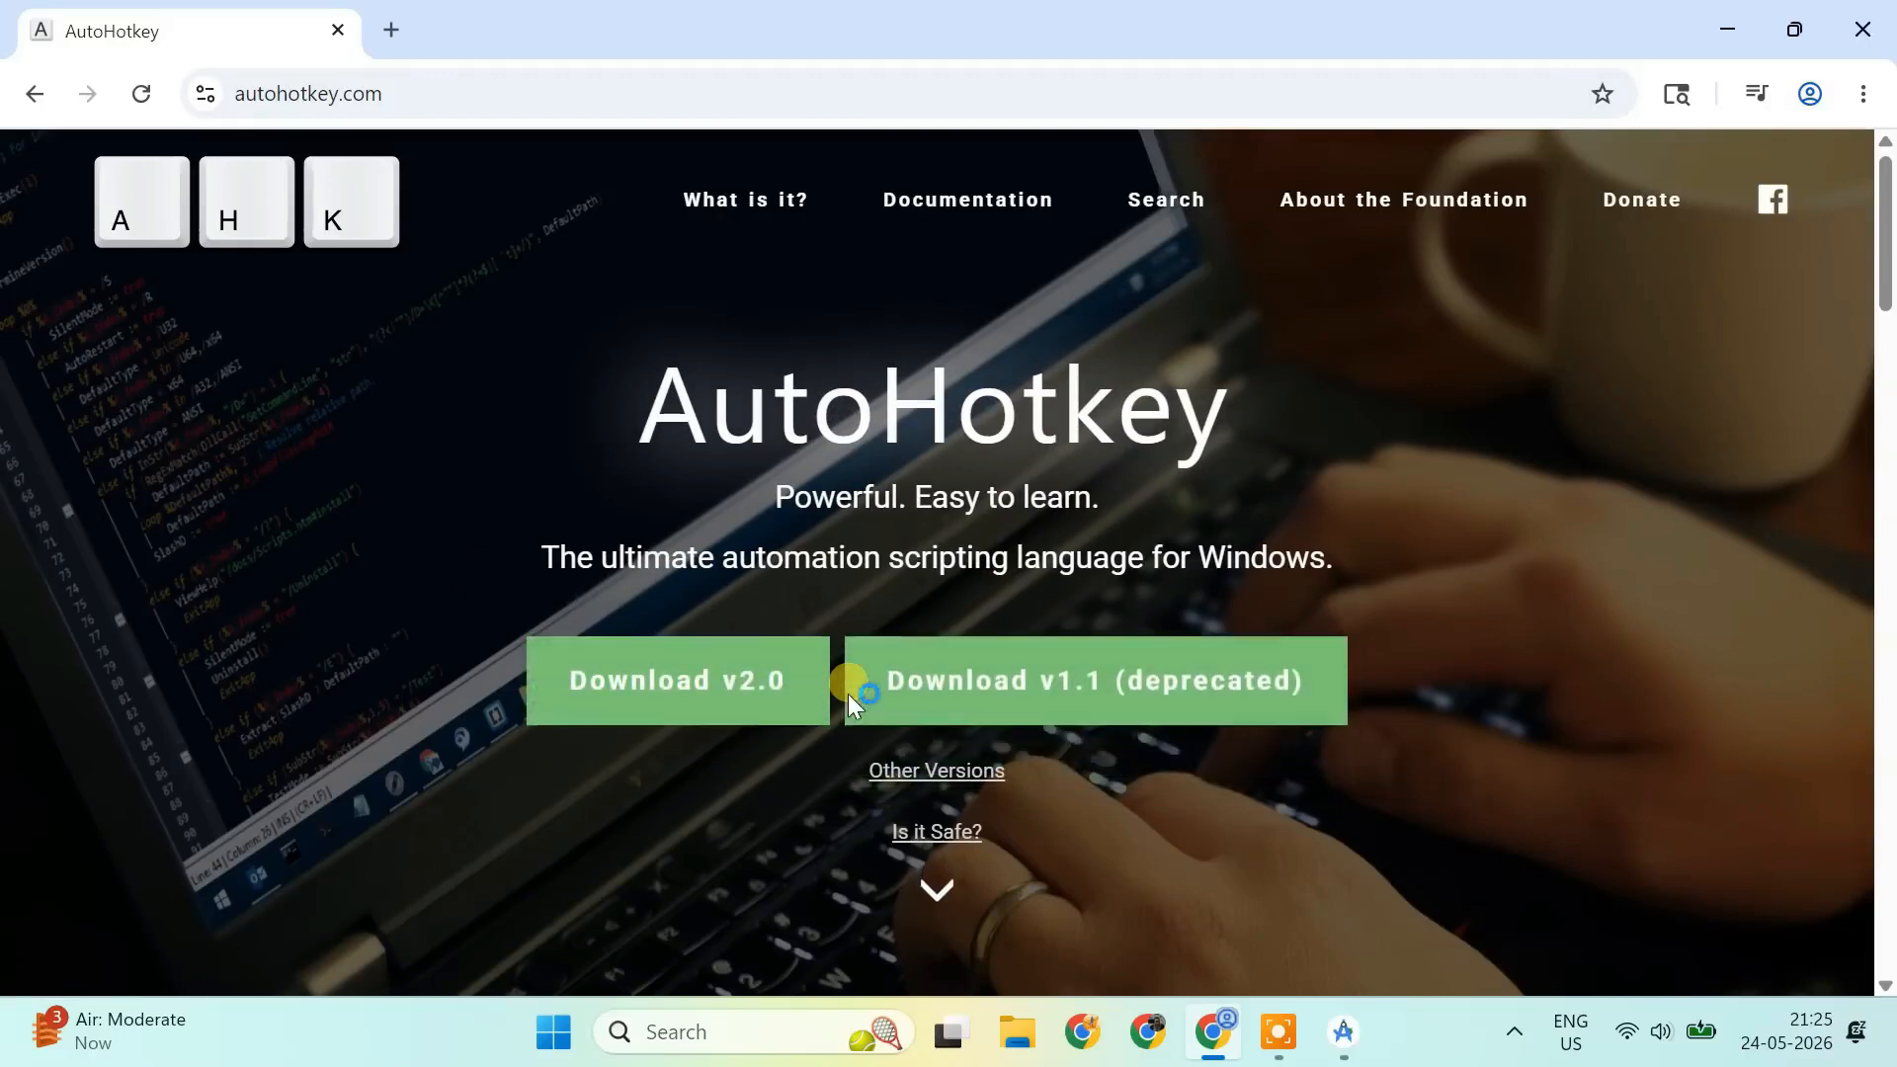
left_click(730, 713)
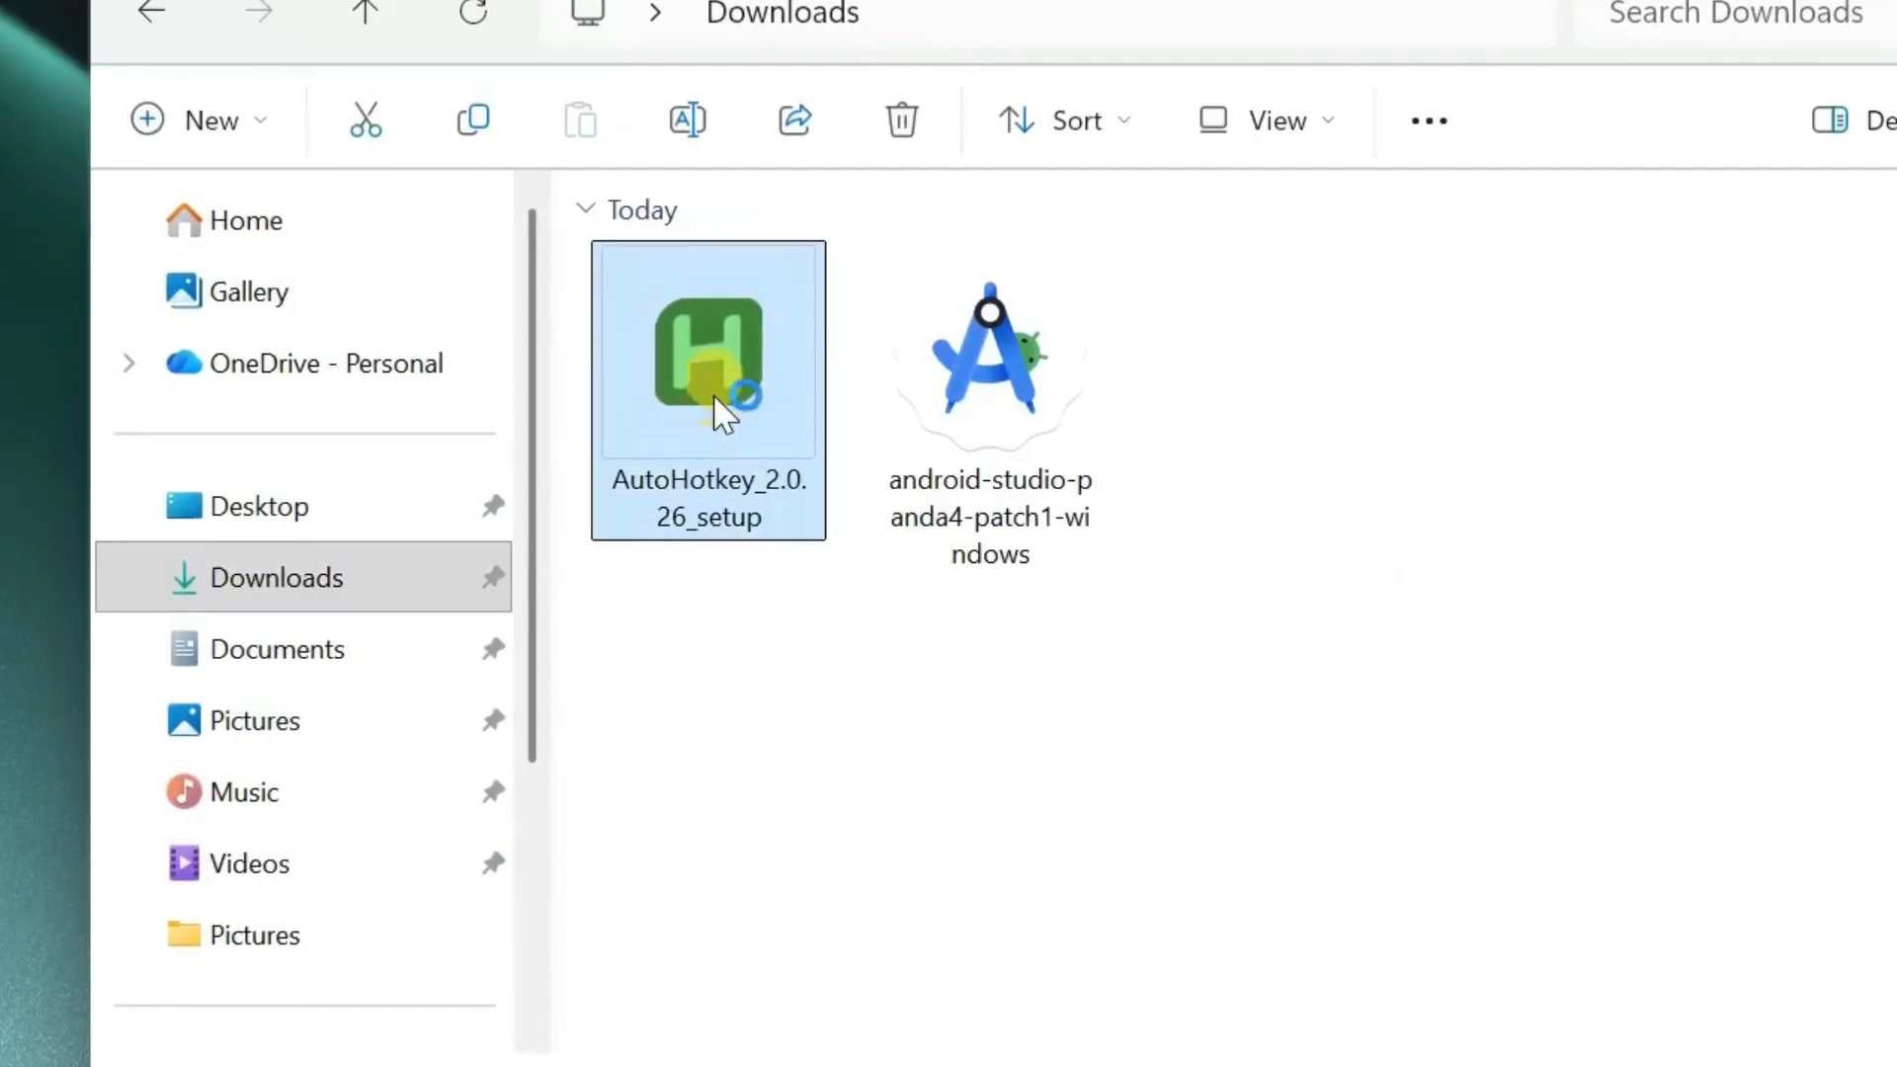
- Run the AutoHotkey v2.0.26 installer, install it for all users, and close the Dash window
double_click(713, 411)
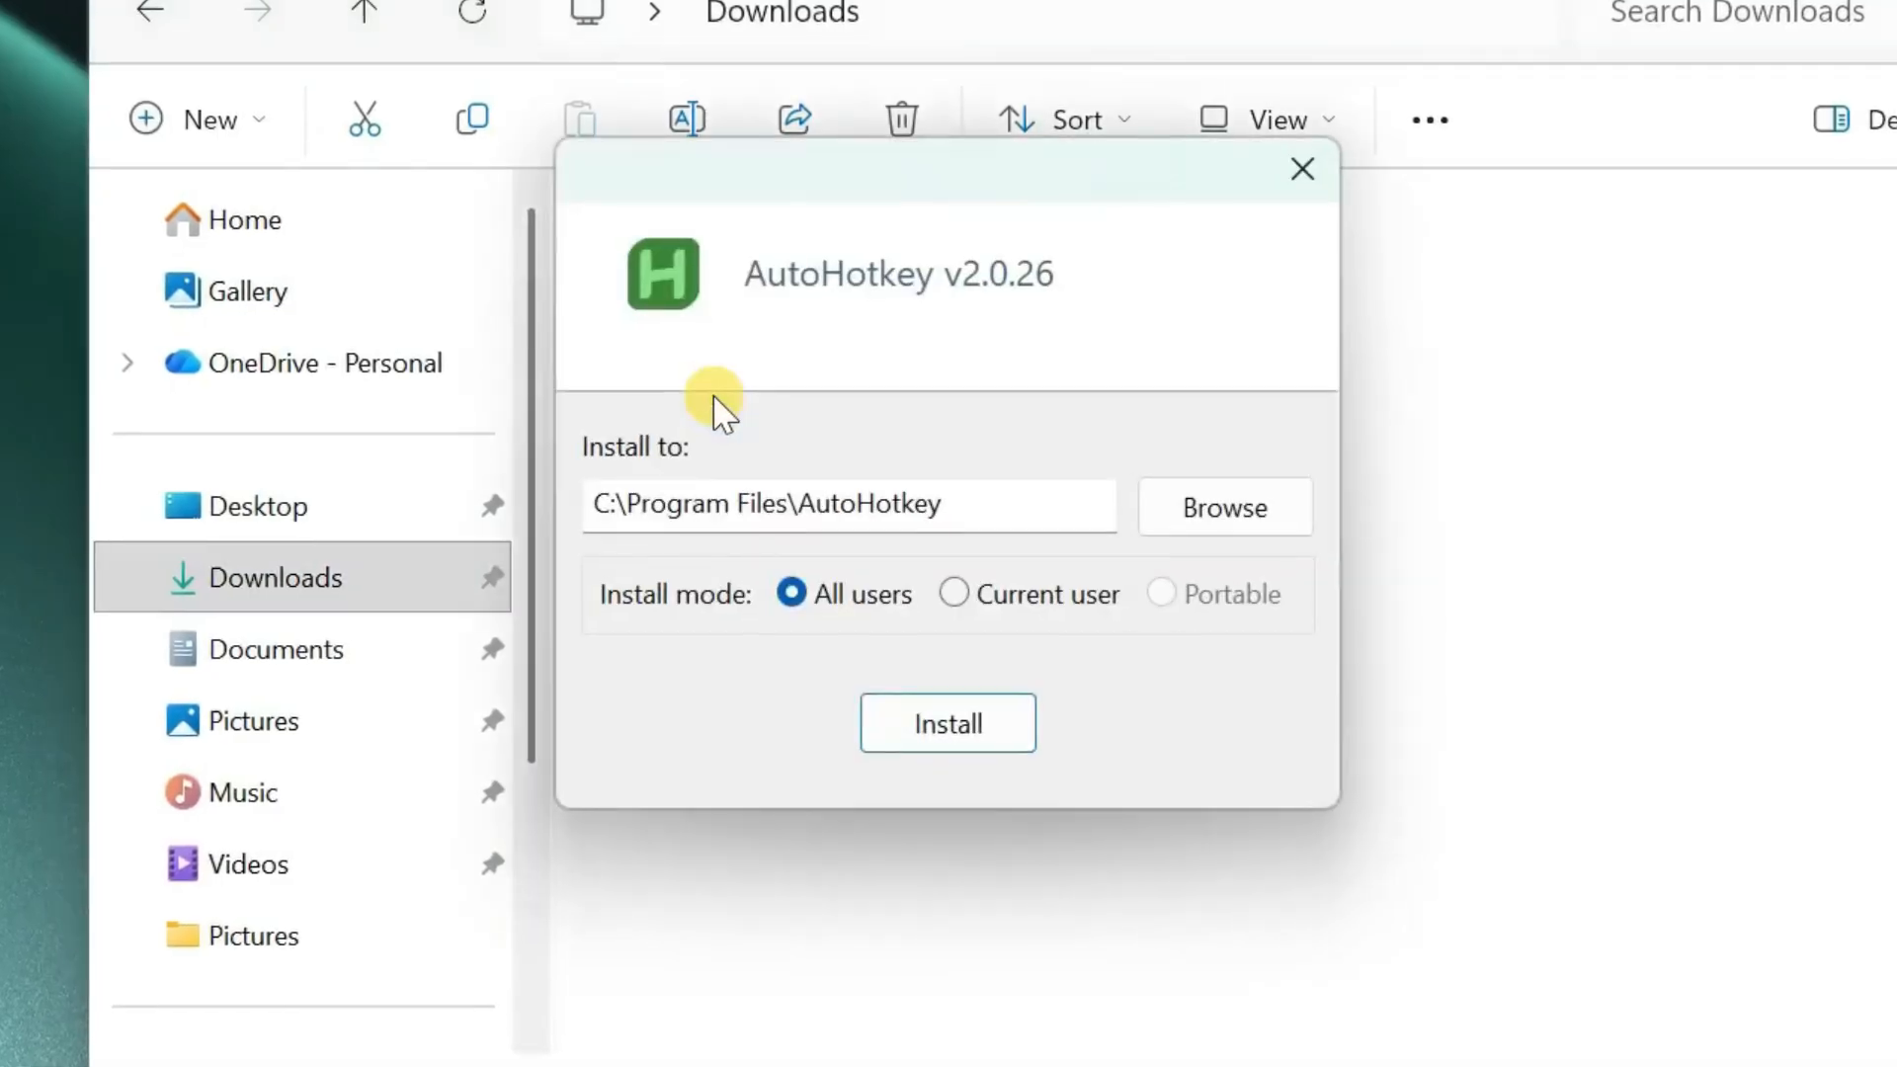
left_click(940, 746)
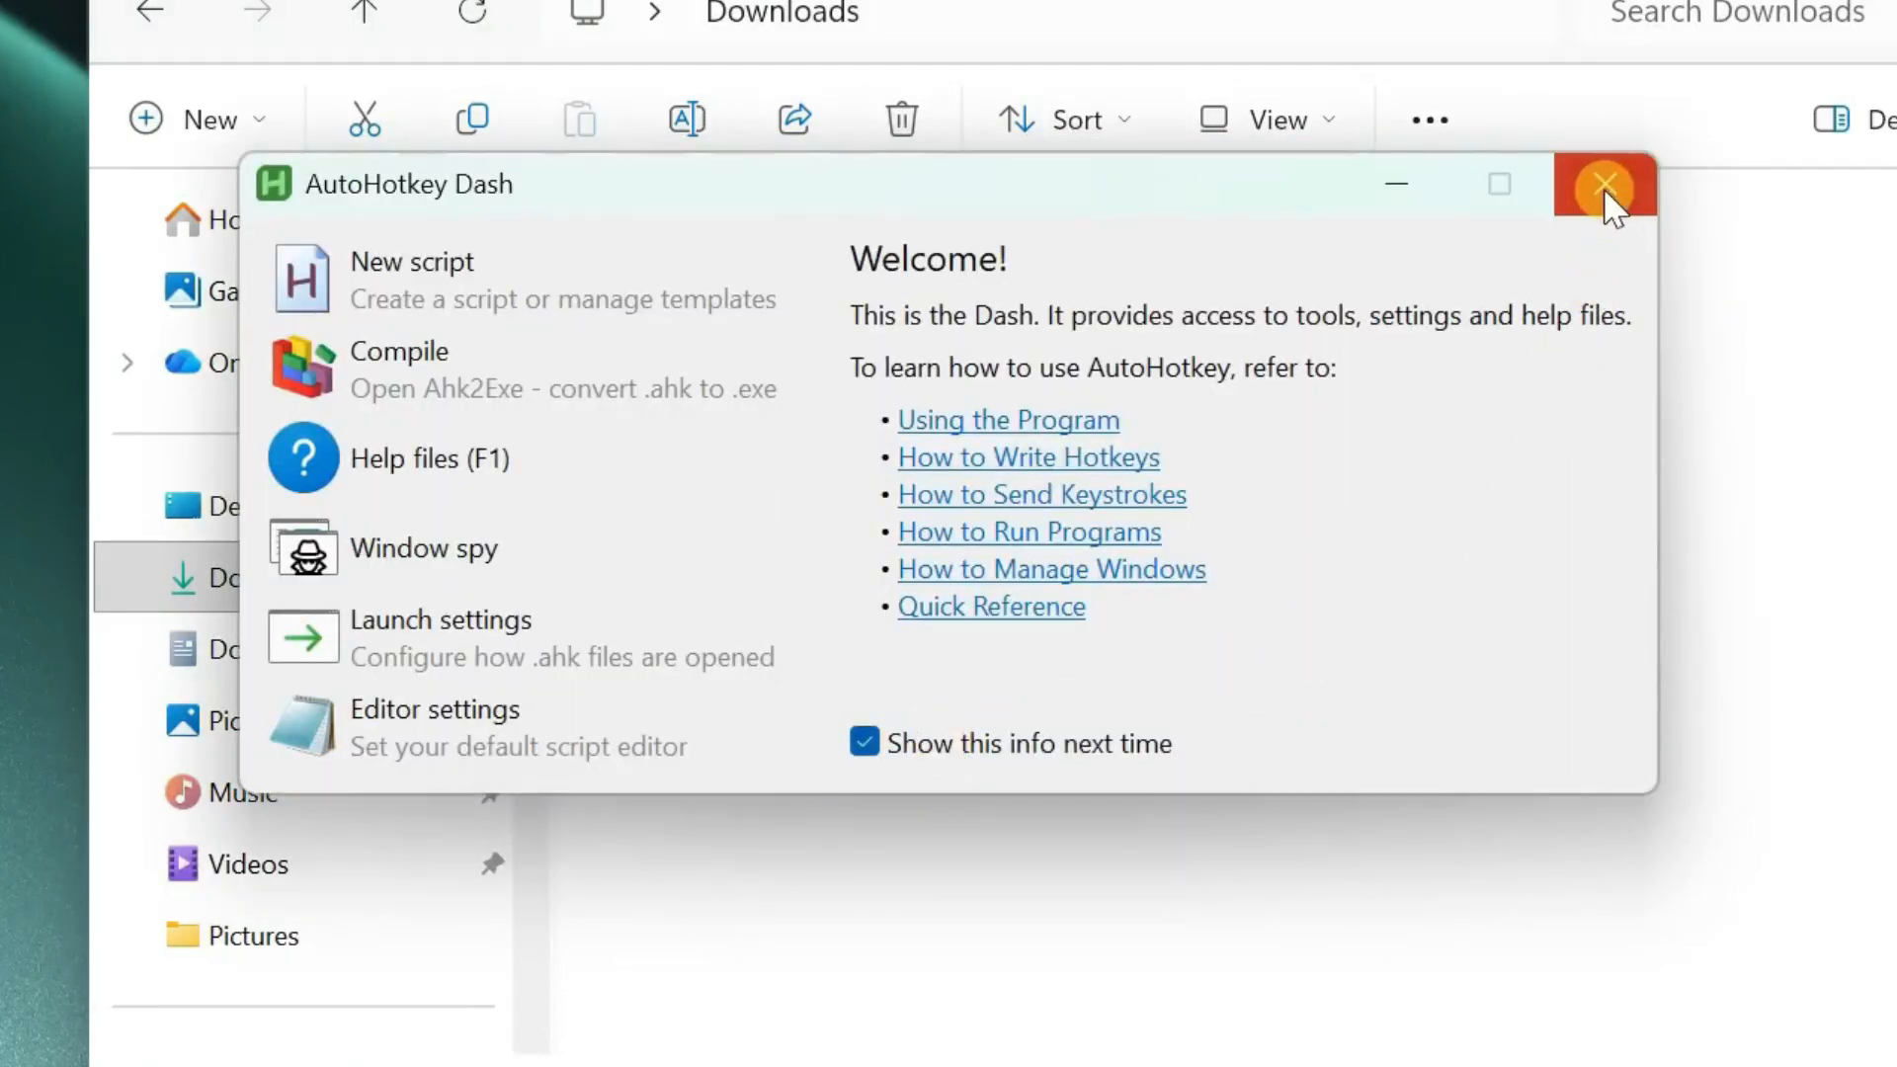
left_click(1604, 184)
- Create a new empty AutoHotkey script named AndroidTV on the desktop
right_click(500, 478)
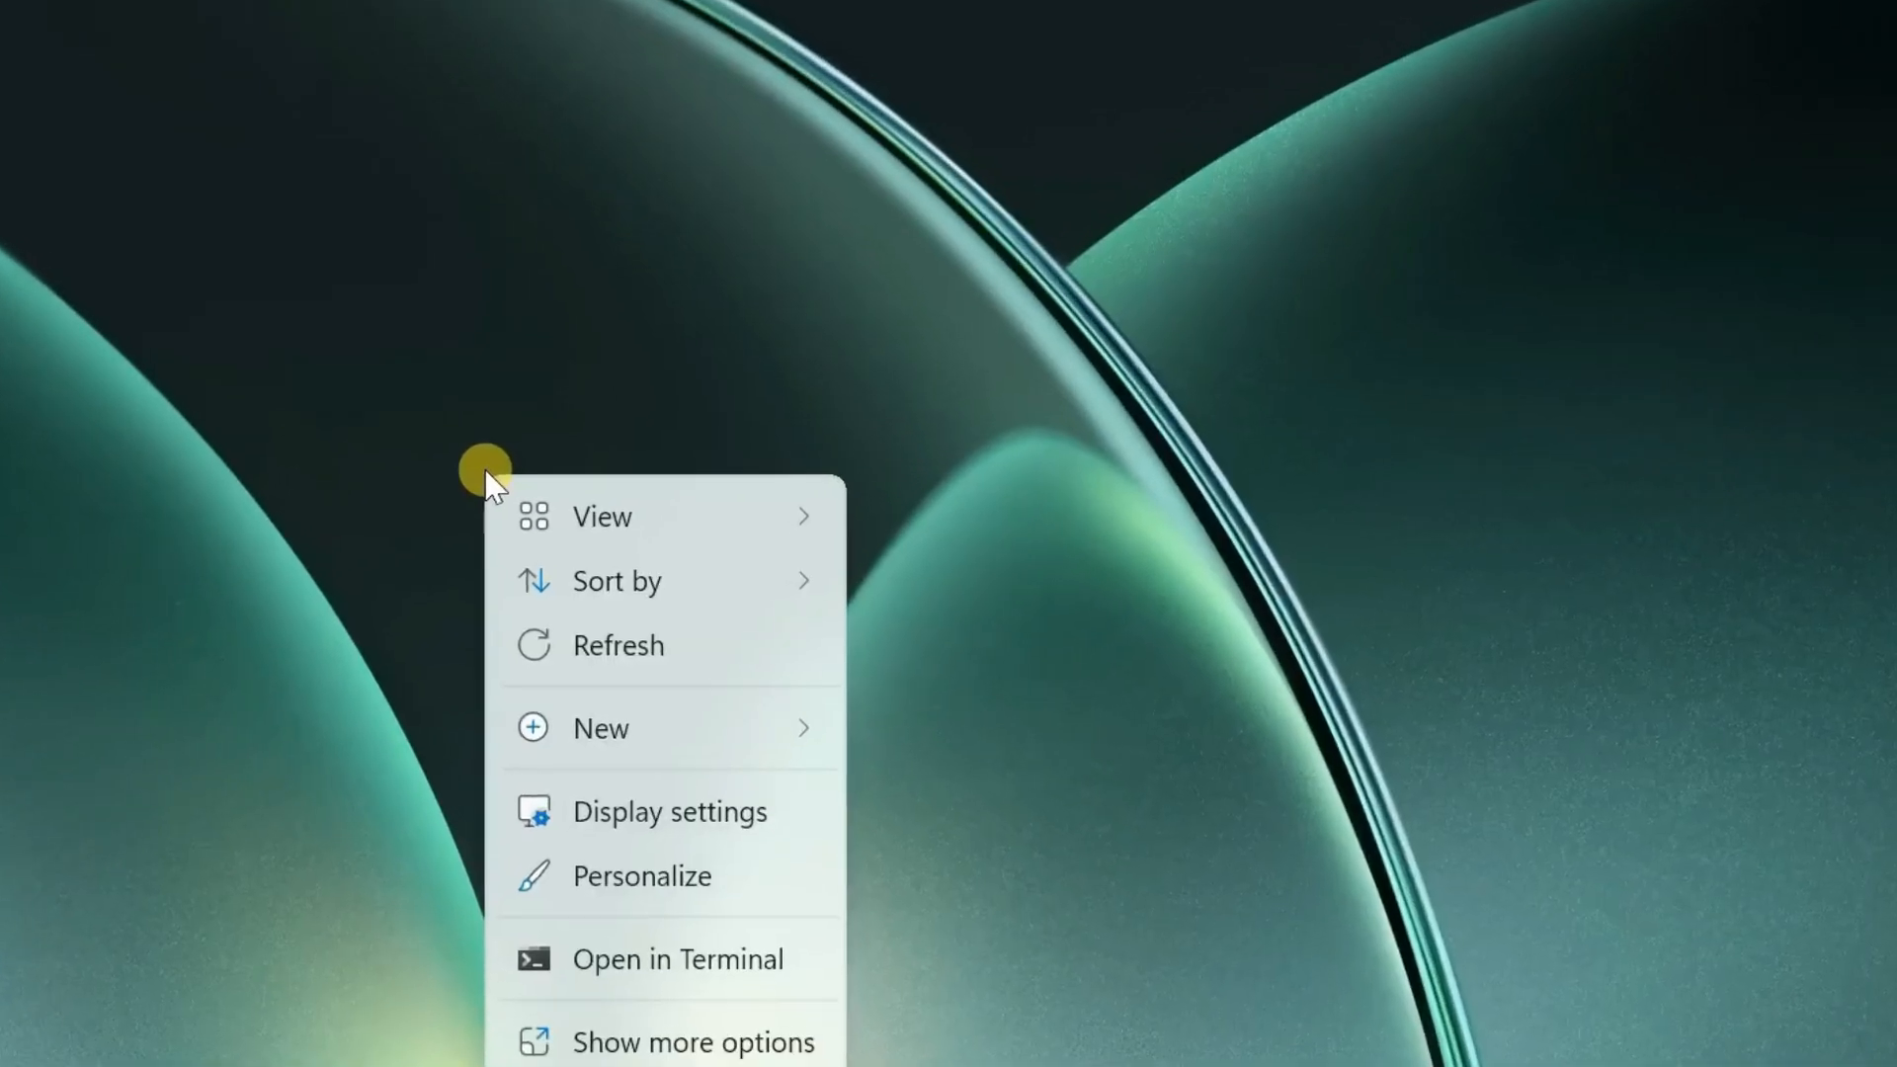
mouse_move(786, 726)
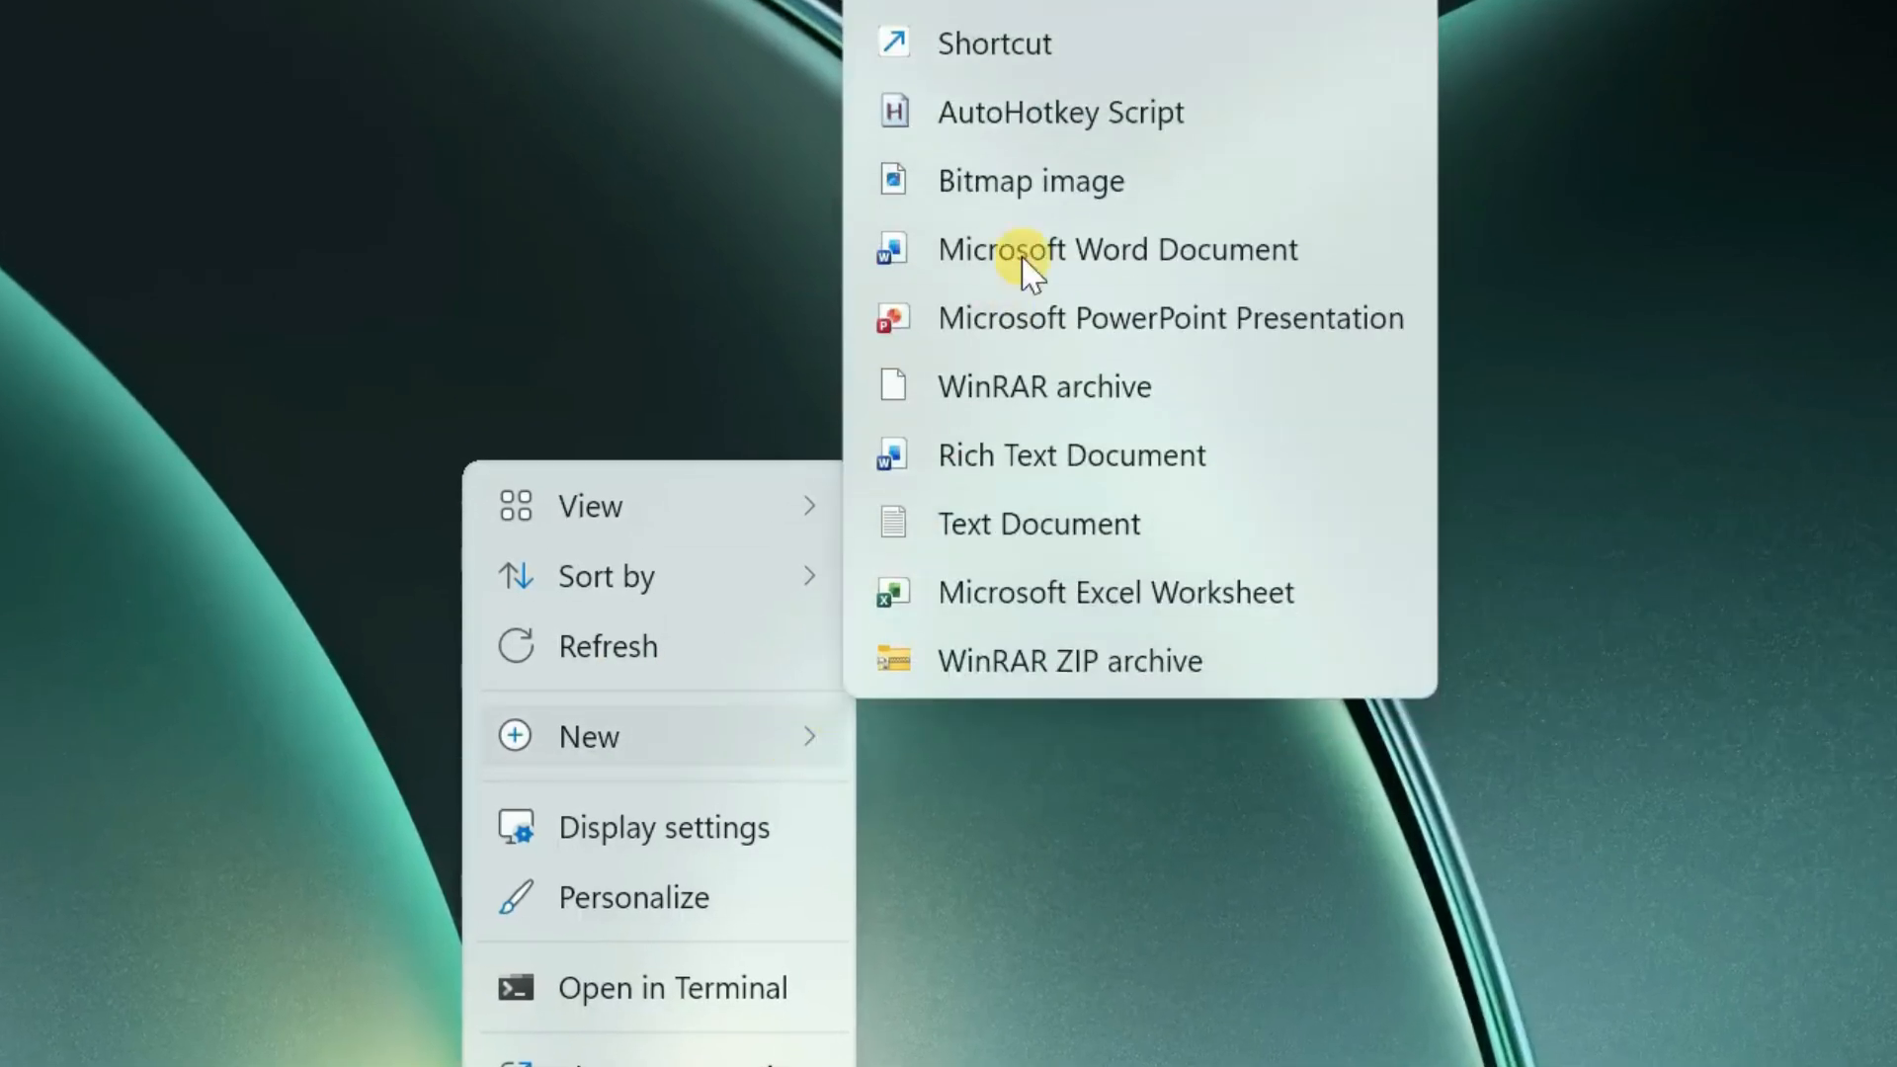
left_click(1099, 126)
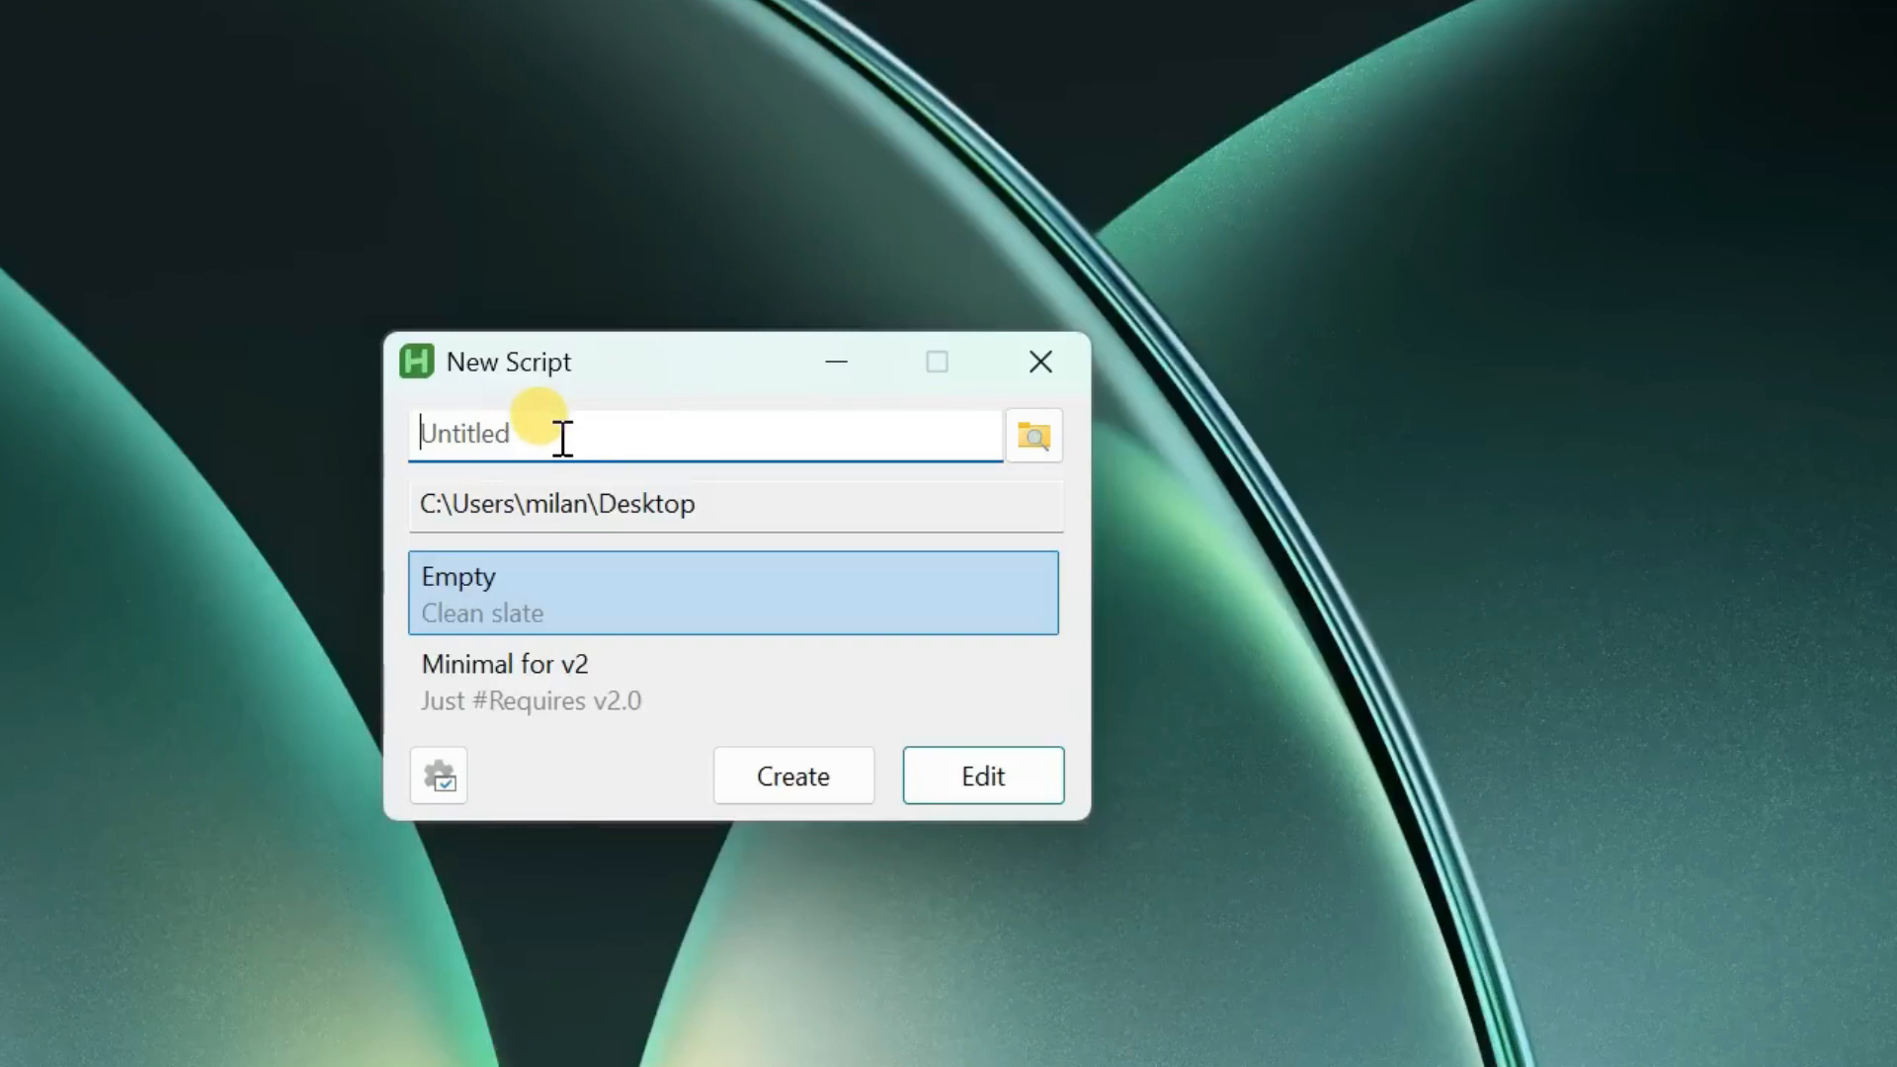
type("AndroidTV")
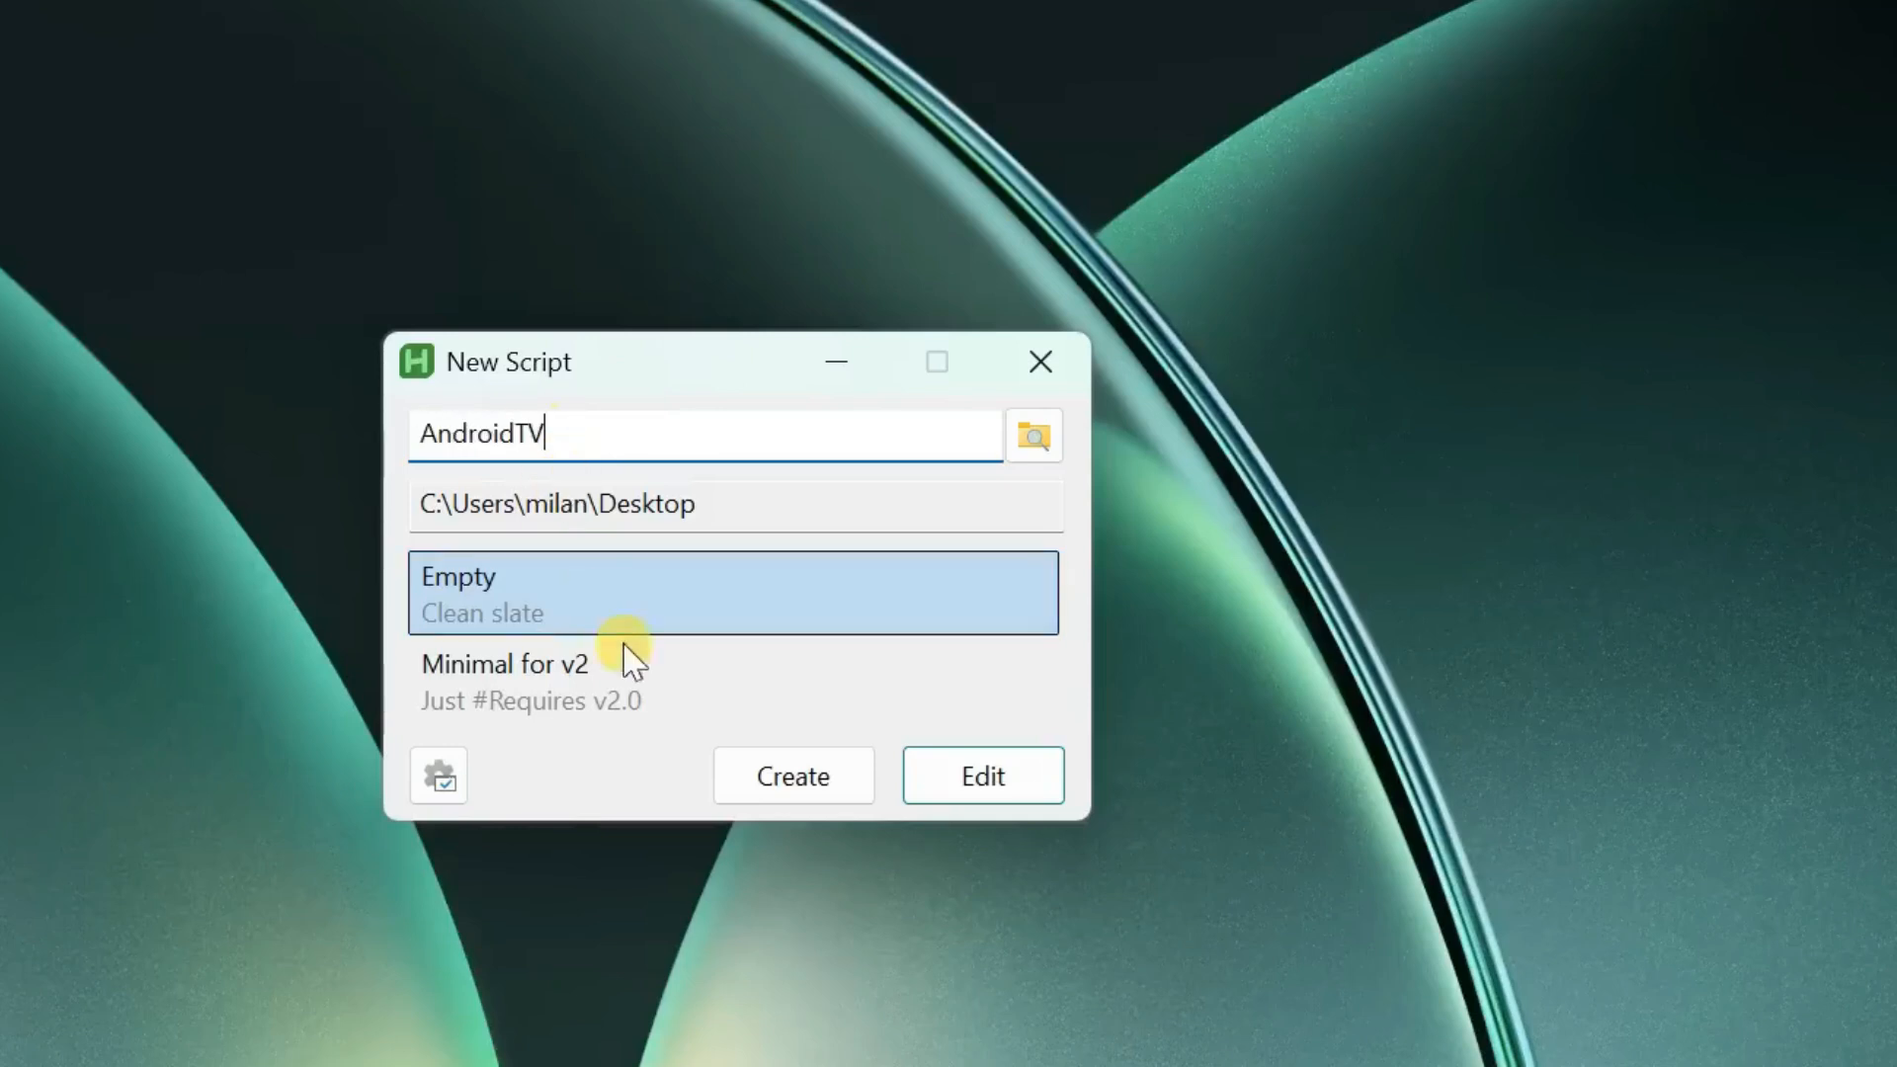
left_click(790, 783)
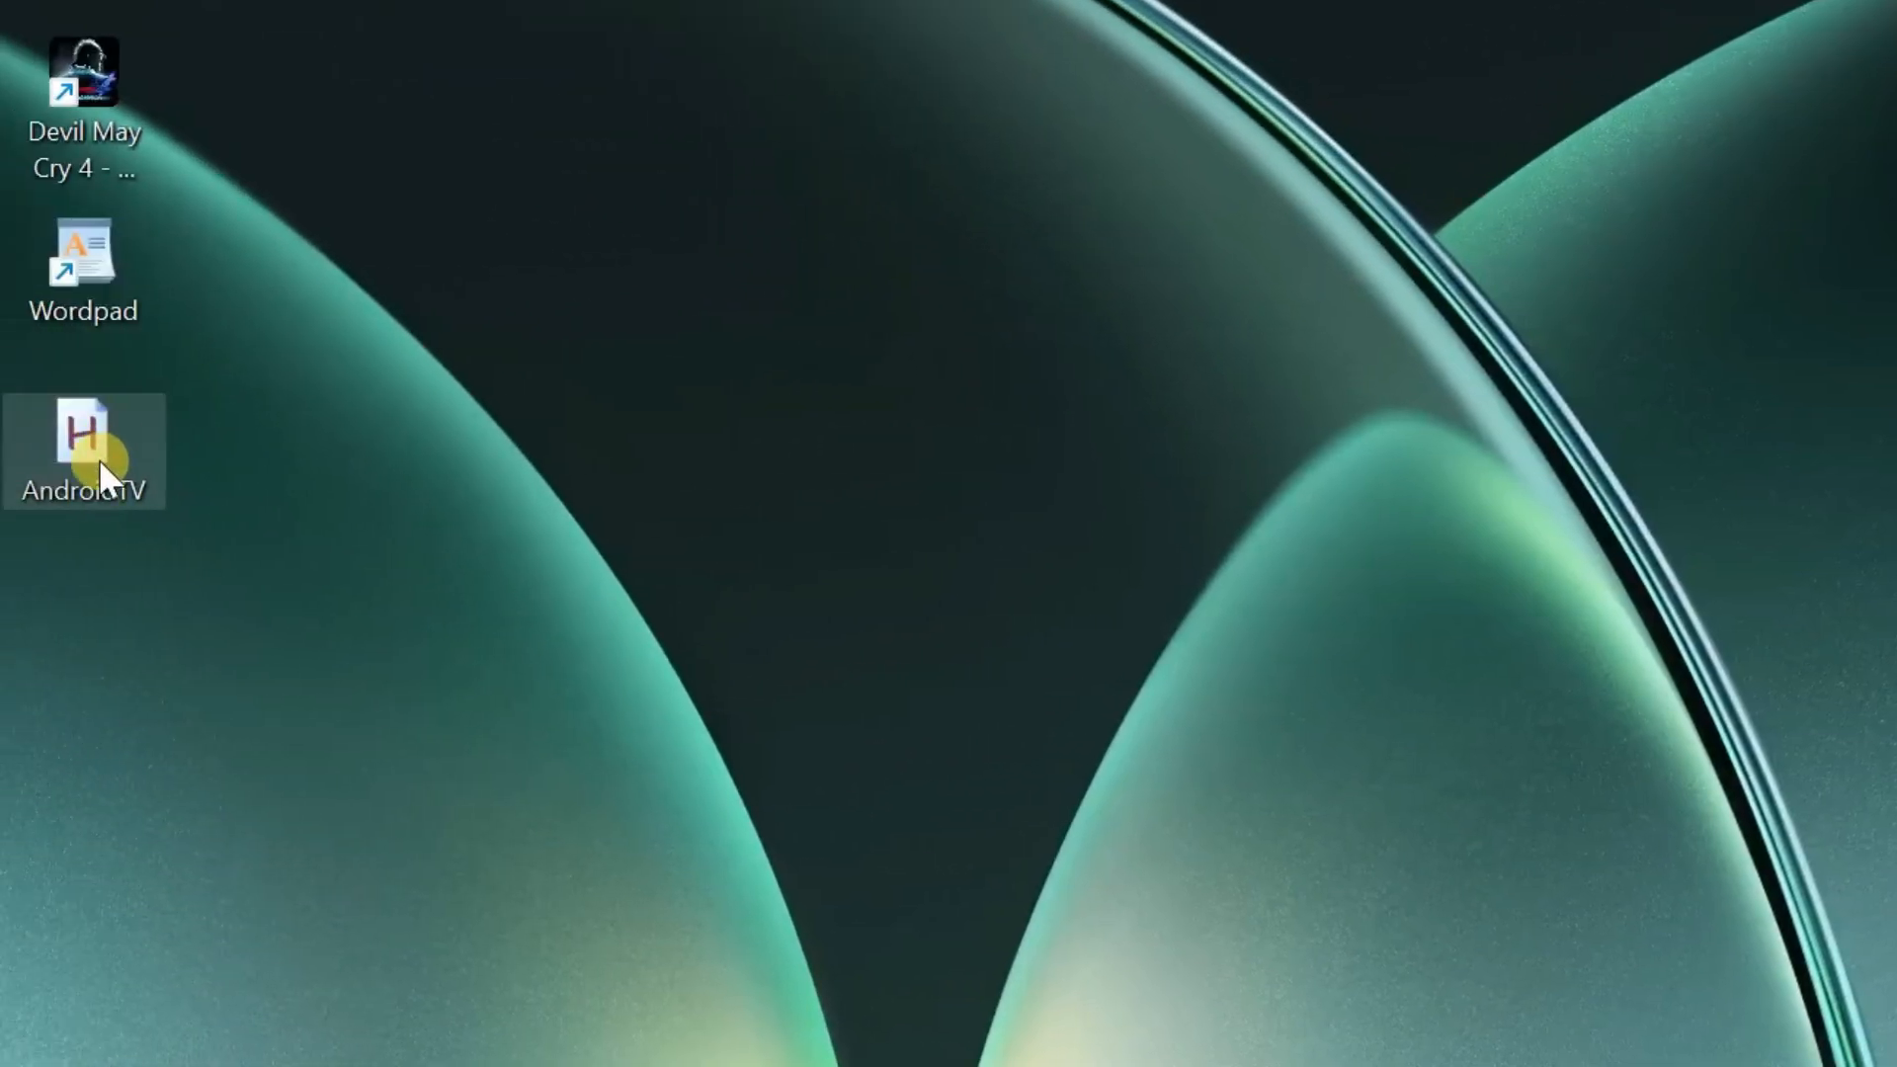
- Open the AndroidTV script in Notepad and switch to the androidtv WordPad document
right_click(98, 458)
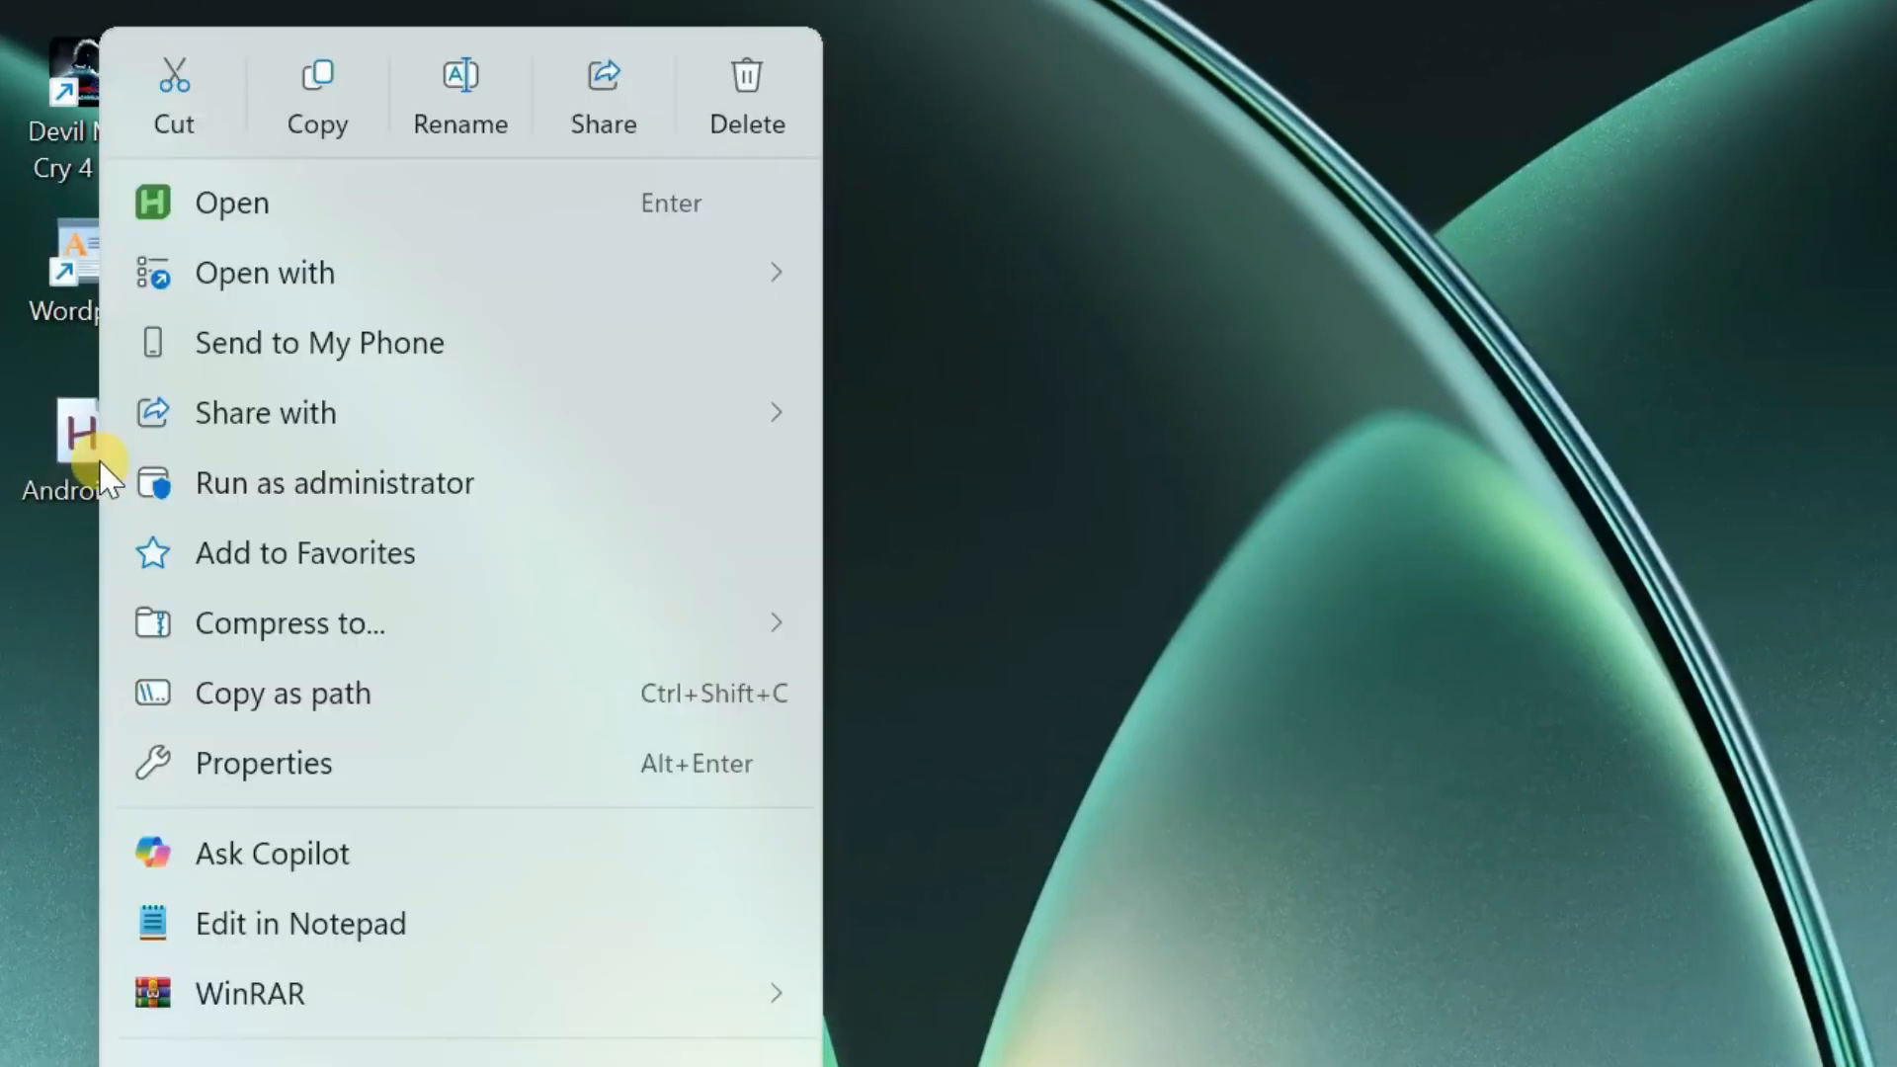
left_click(376, 938)
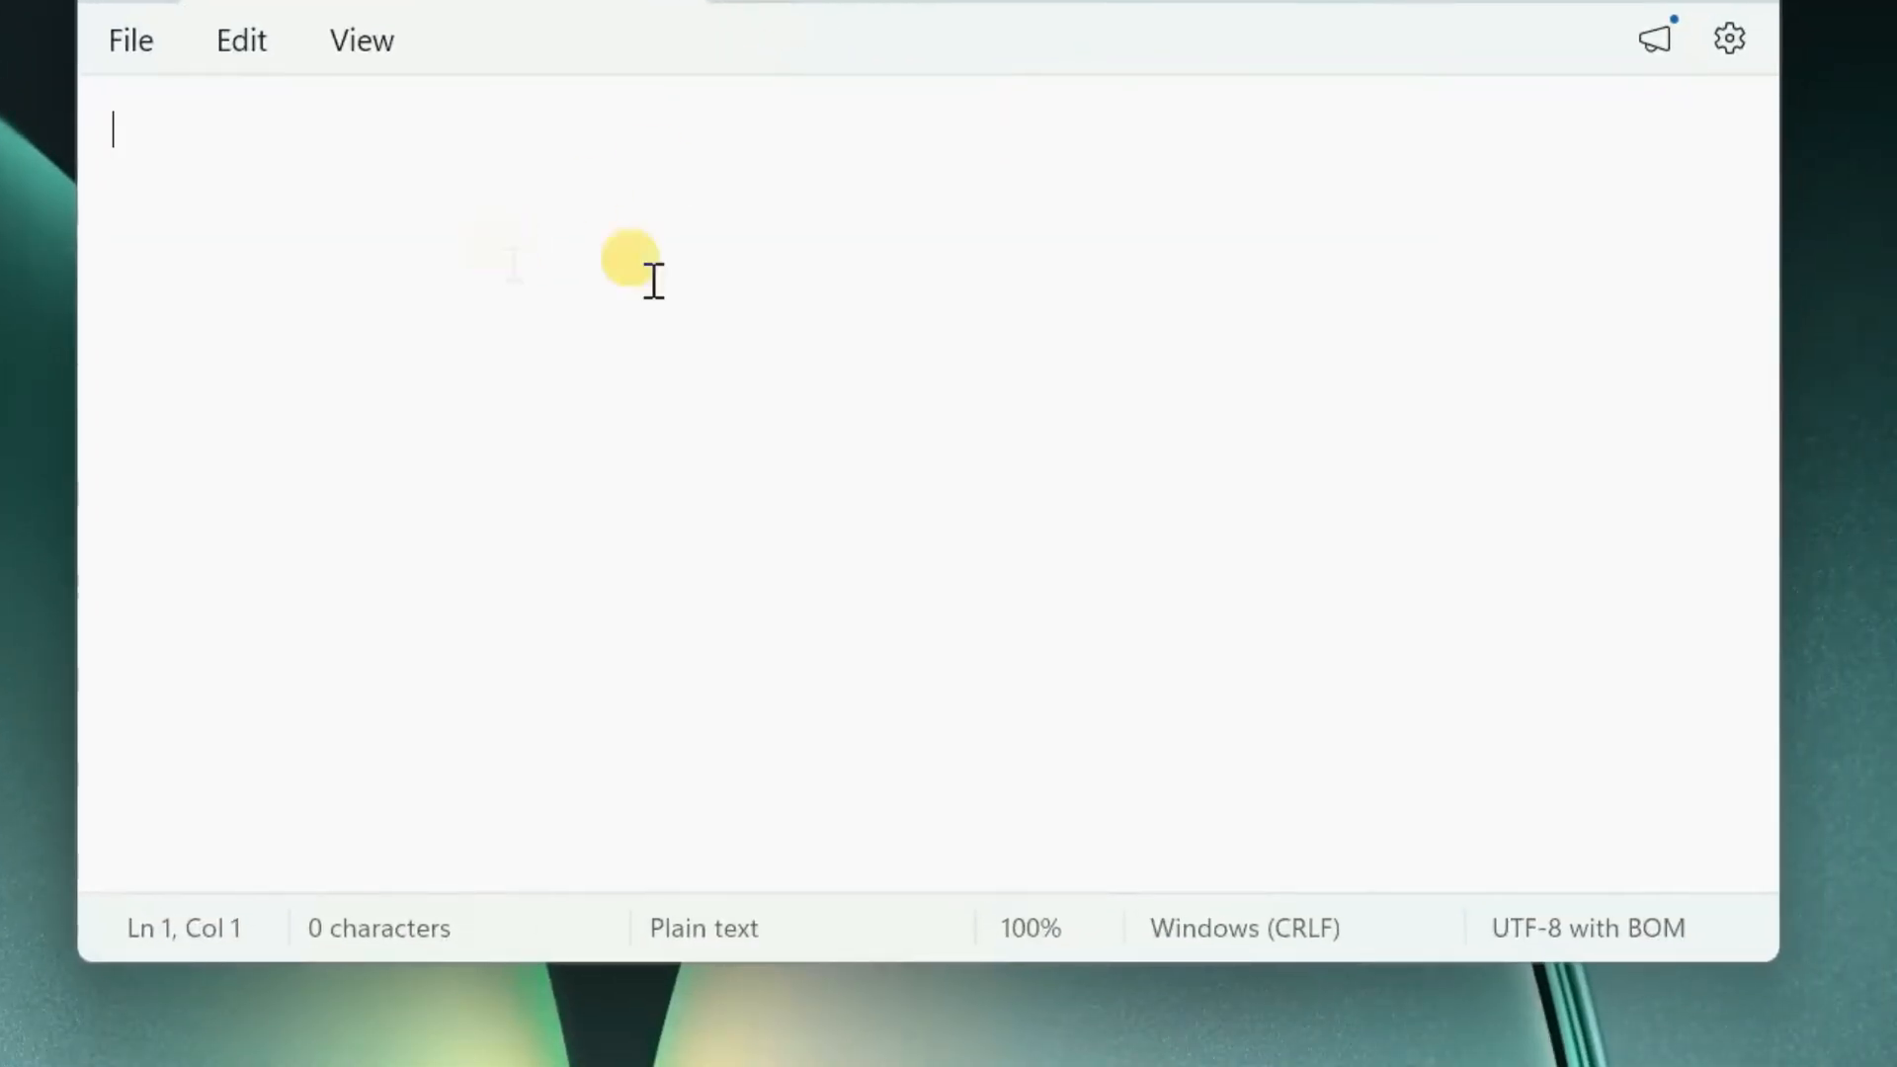
left_click(1225, 1065)
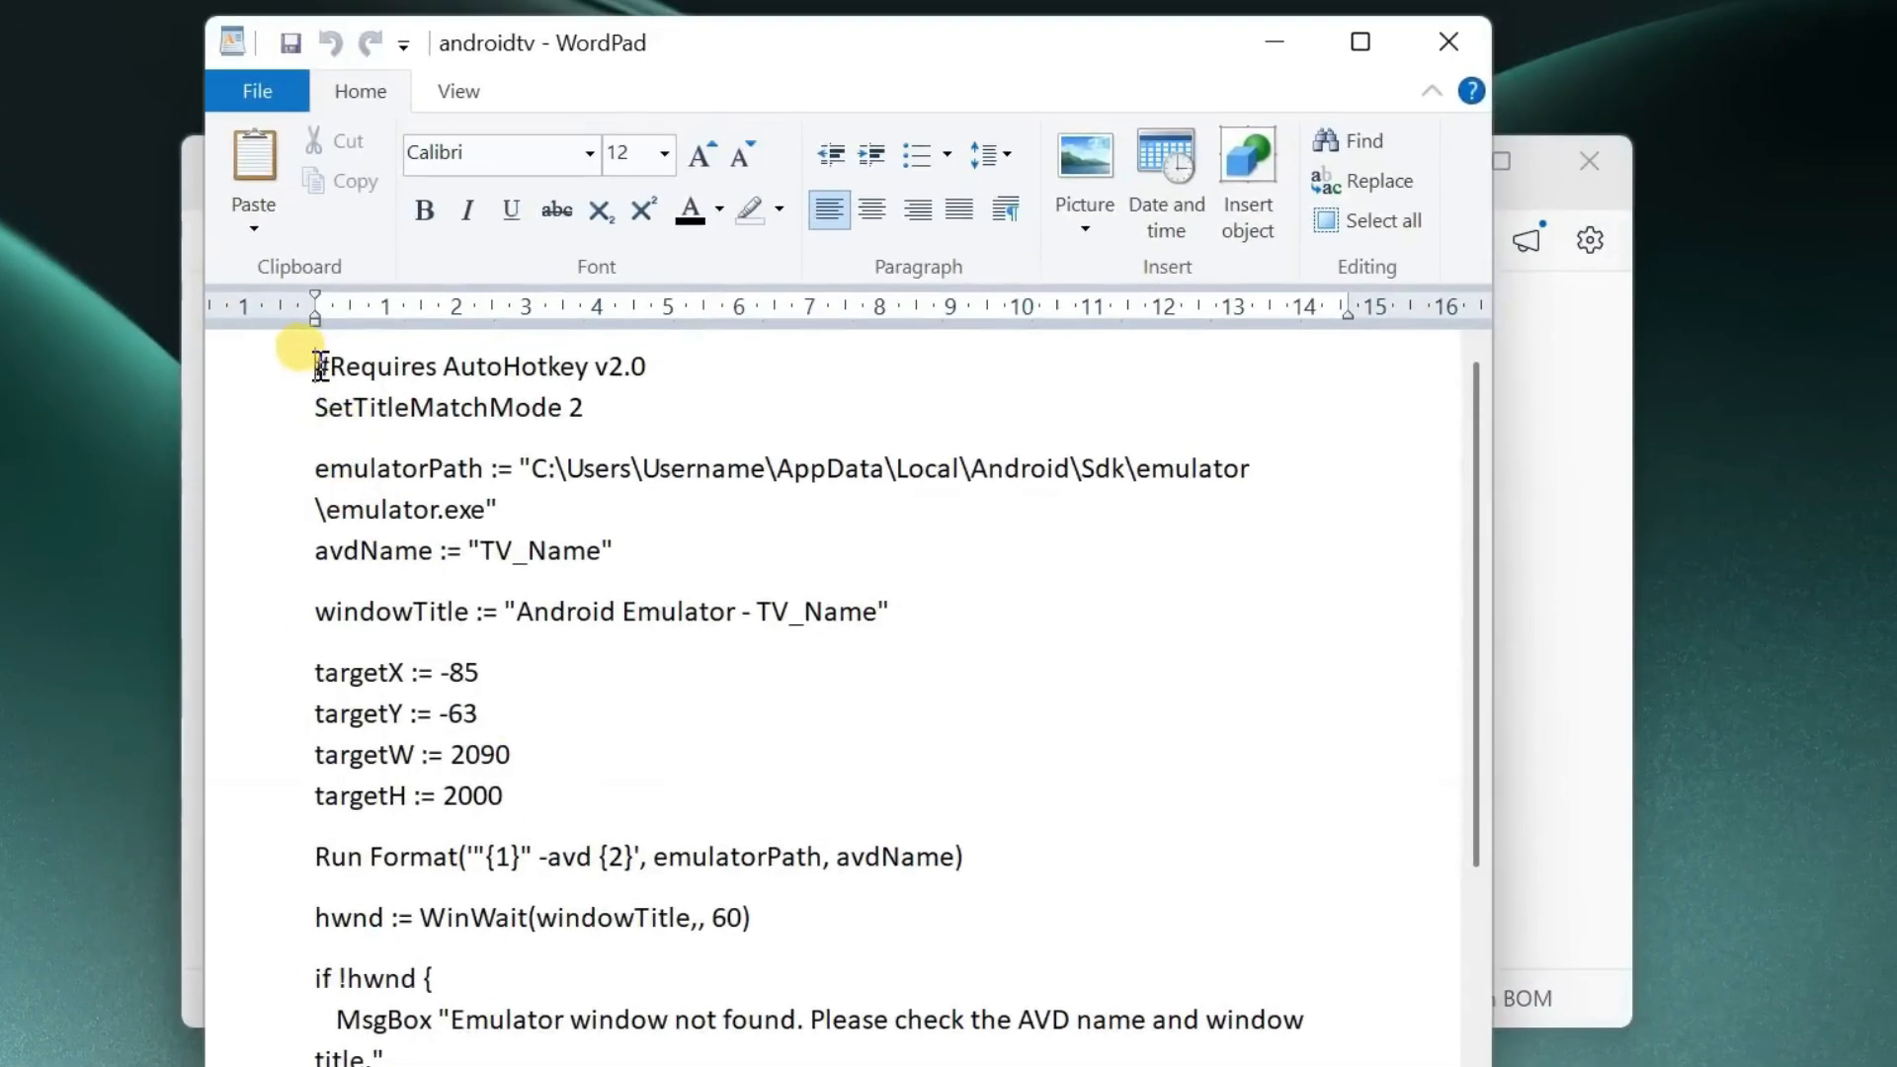
- Select the AutoHotkey script code in the androidtv WordPad document
left_click_drag(260, 246, 593, 1062)
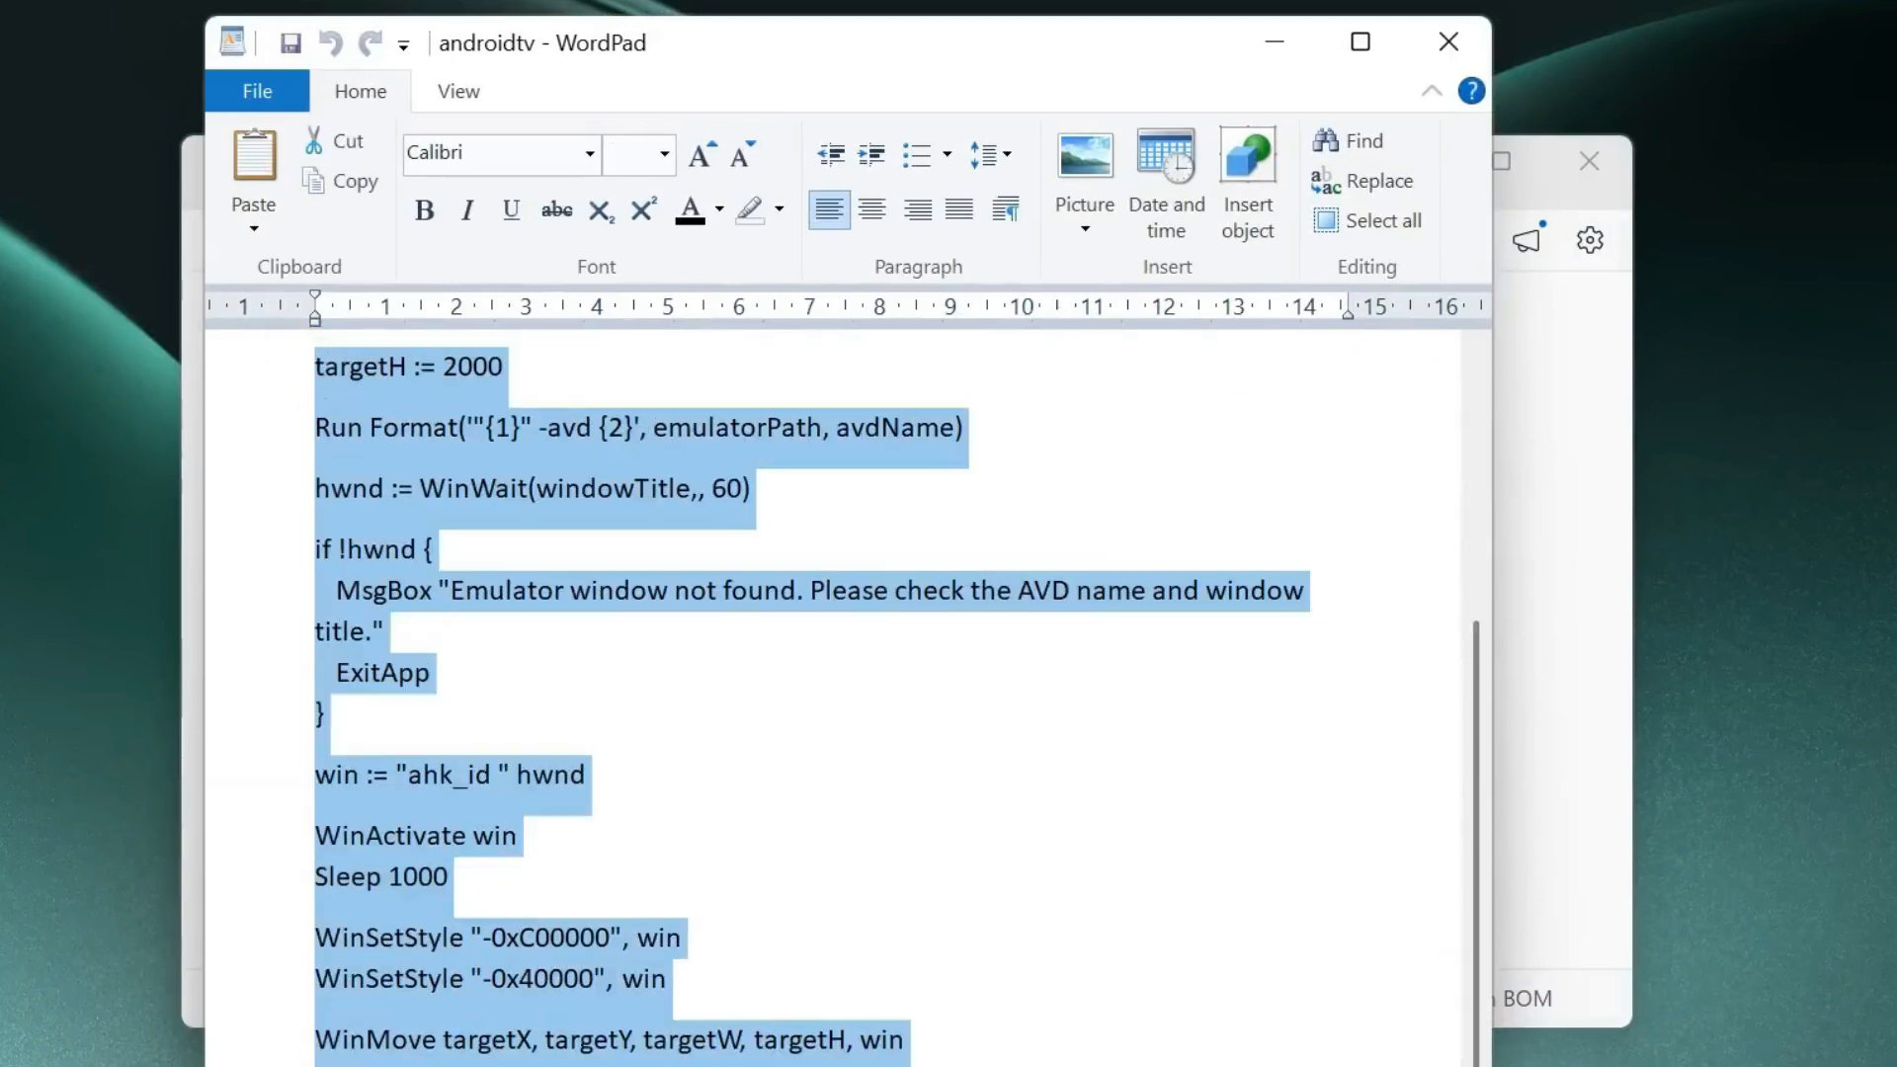
scroll(988, 1042, "up", 4)
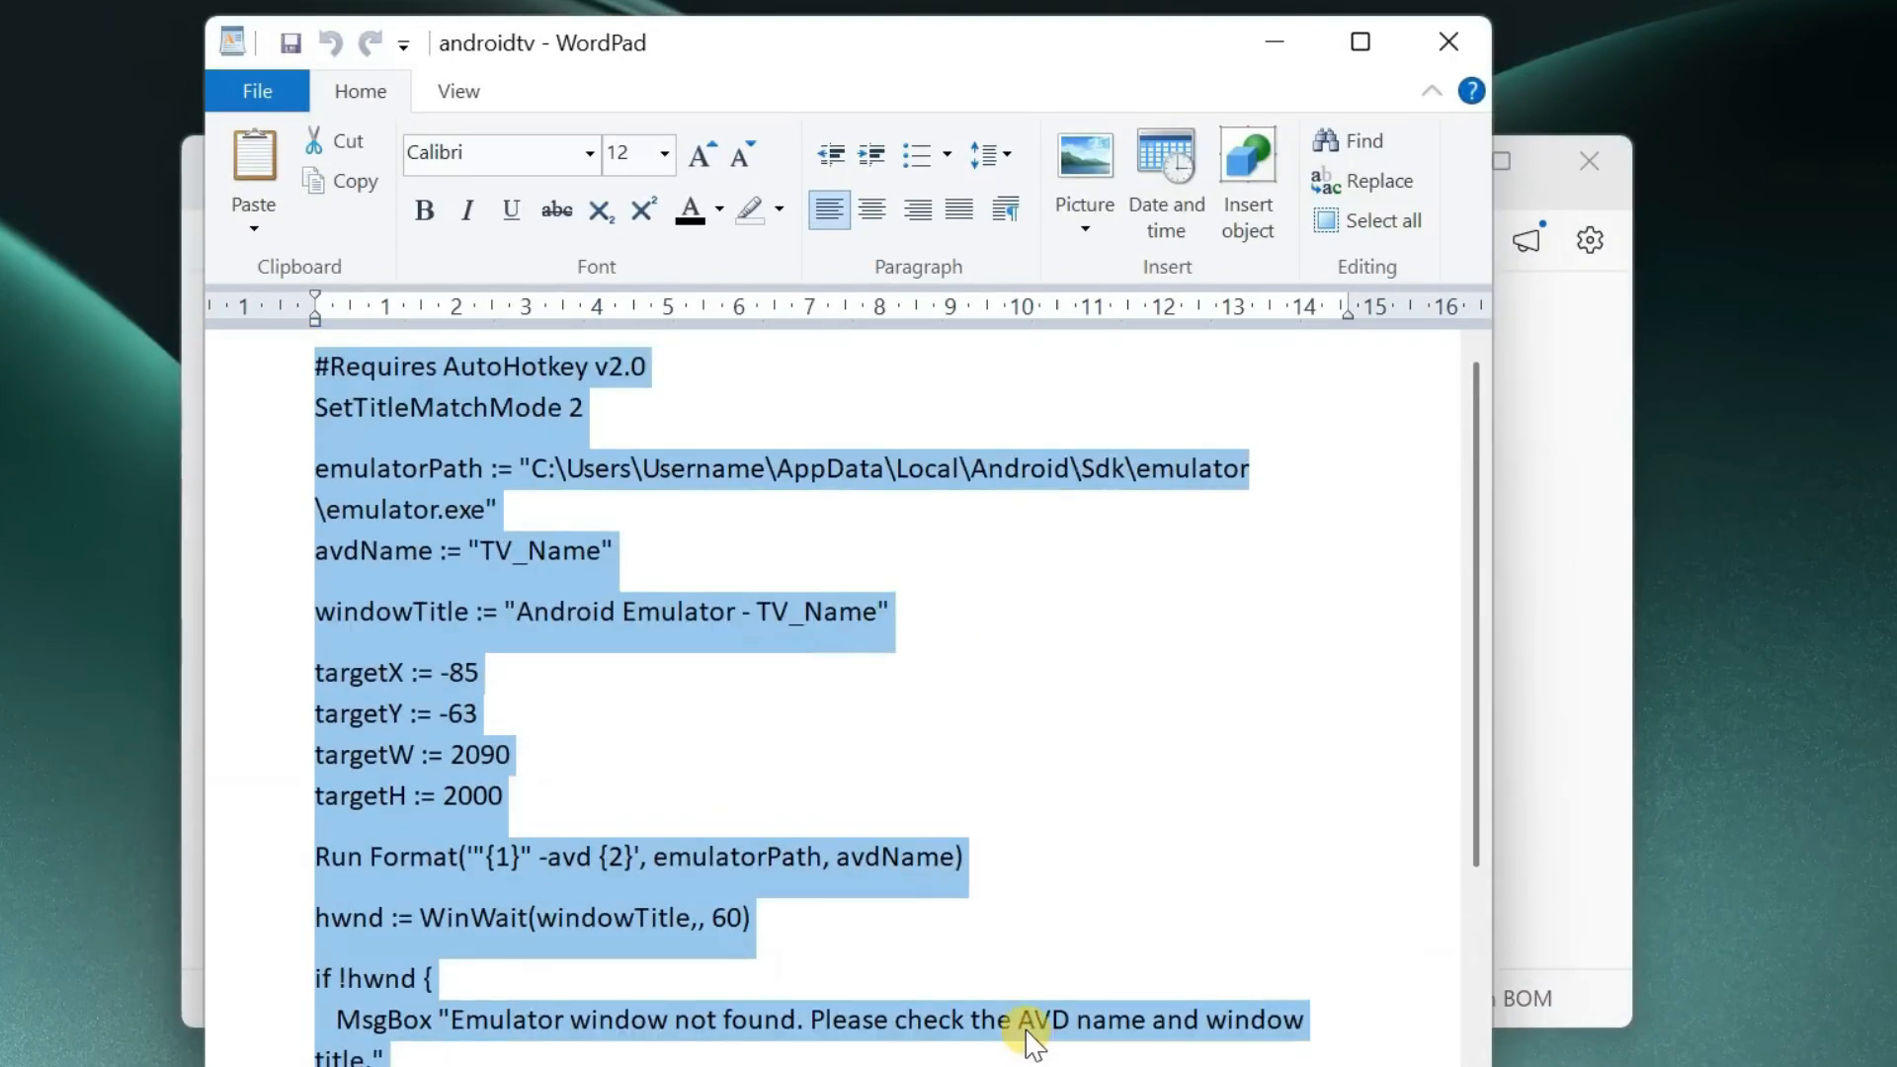
left_click(930, 602)
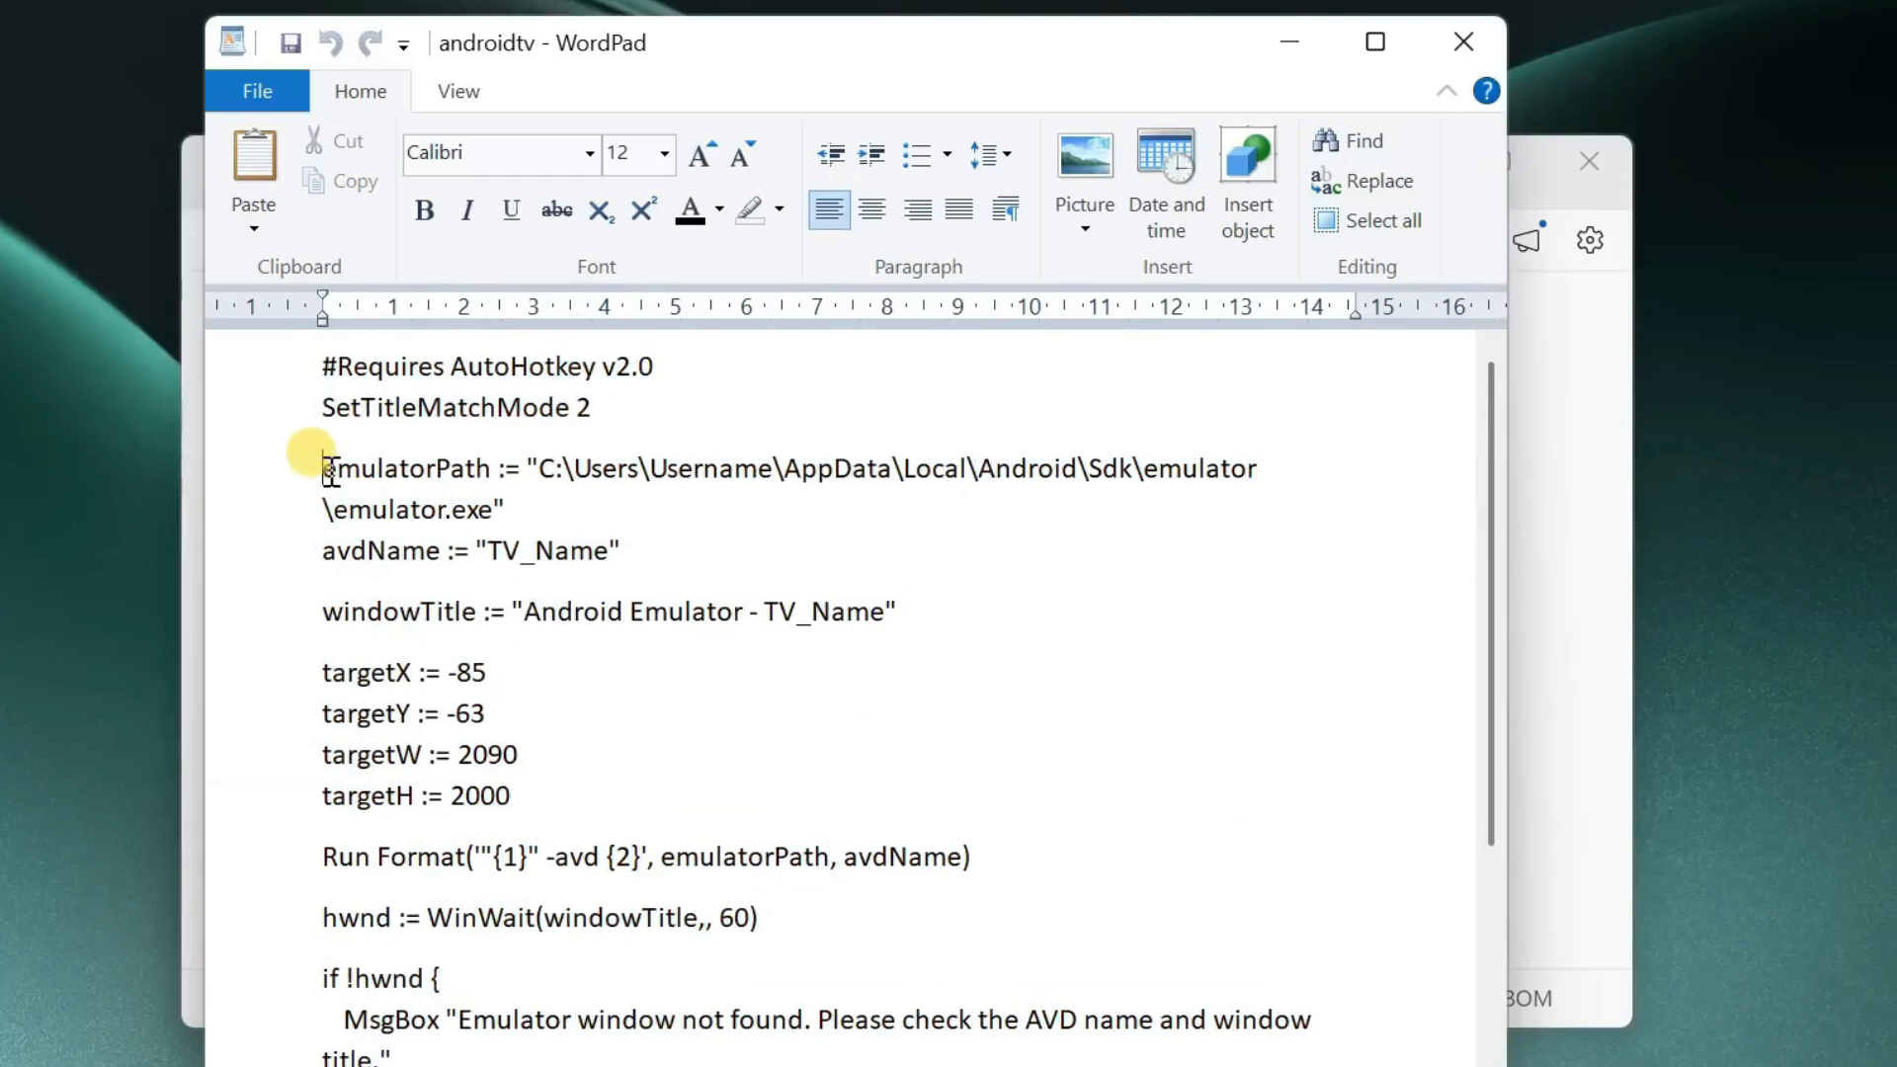
- Replace the placeholder user name in the emulator path with the Windows account name and set the AVD name and window title to AndroidTV
left_click_drag(329, 469, 496, 468)
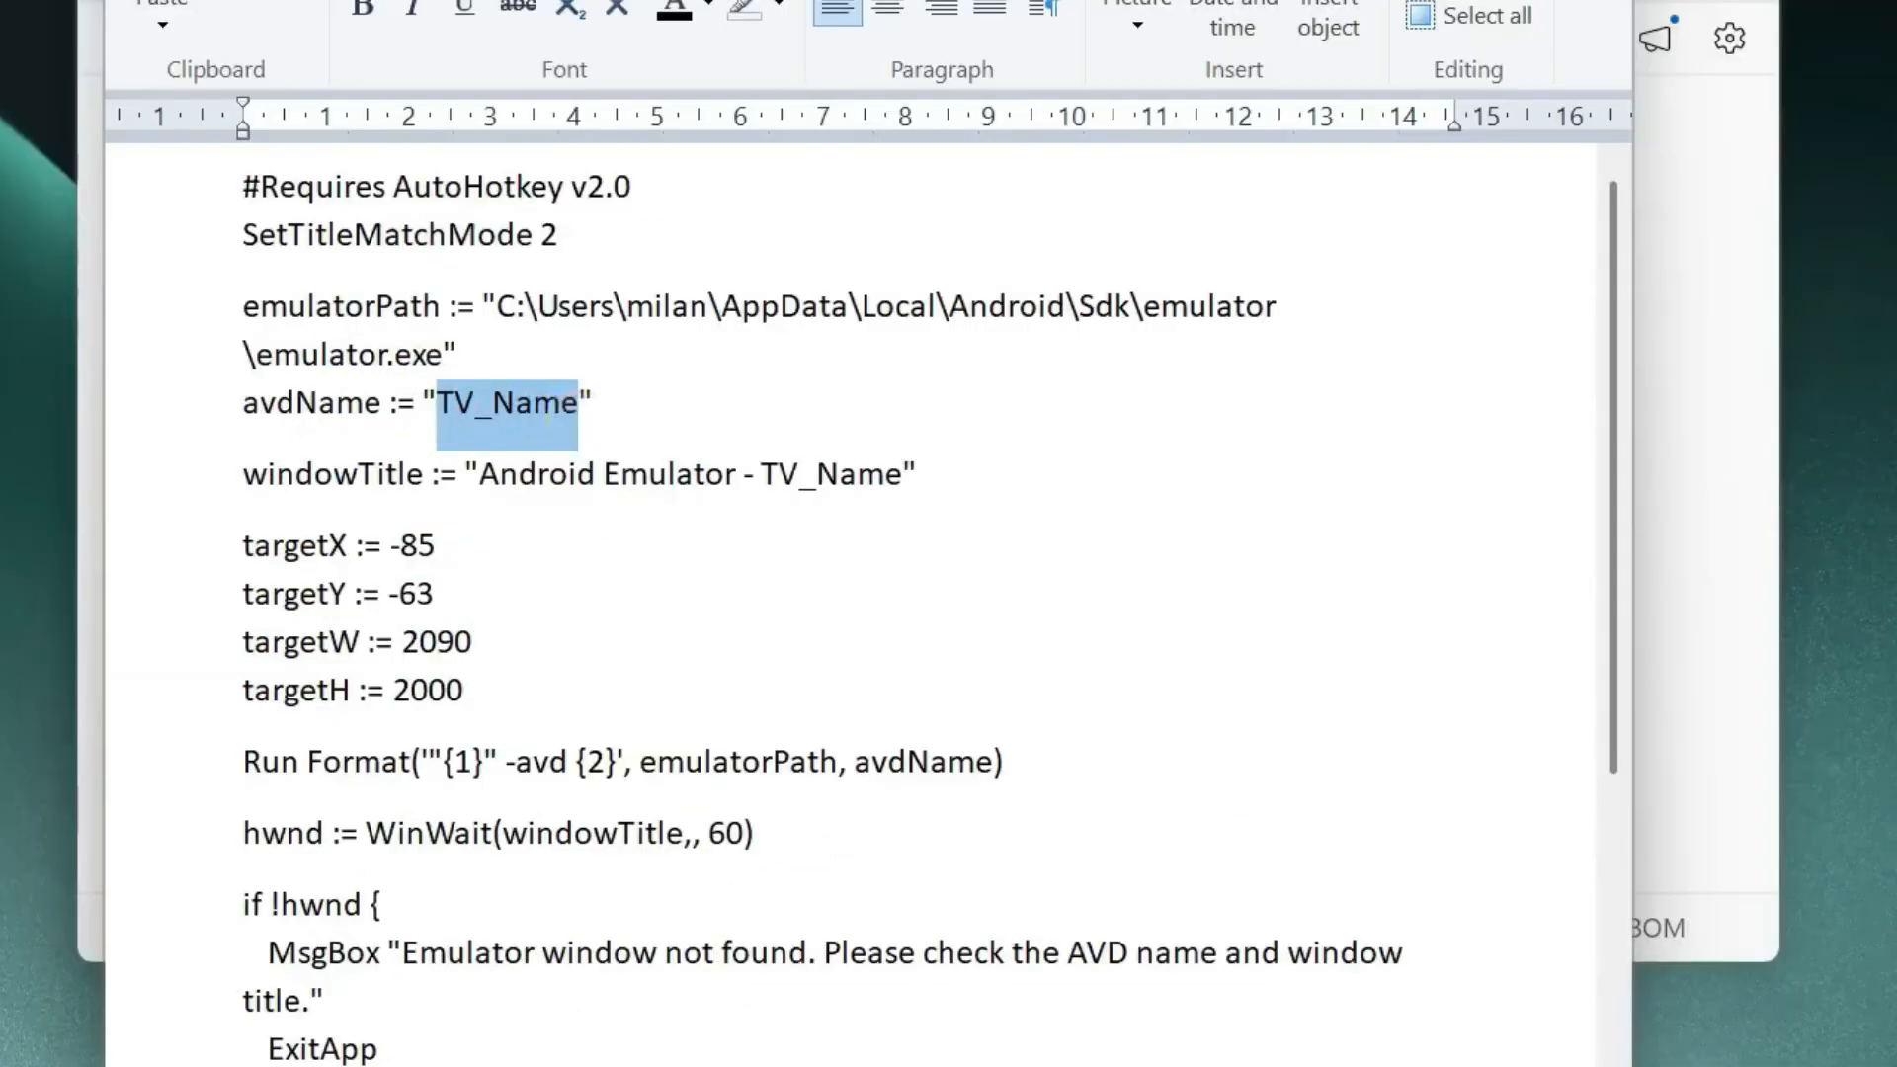
key("Delete")
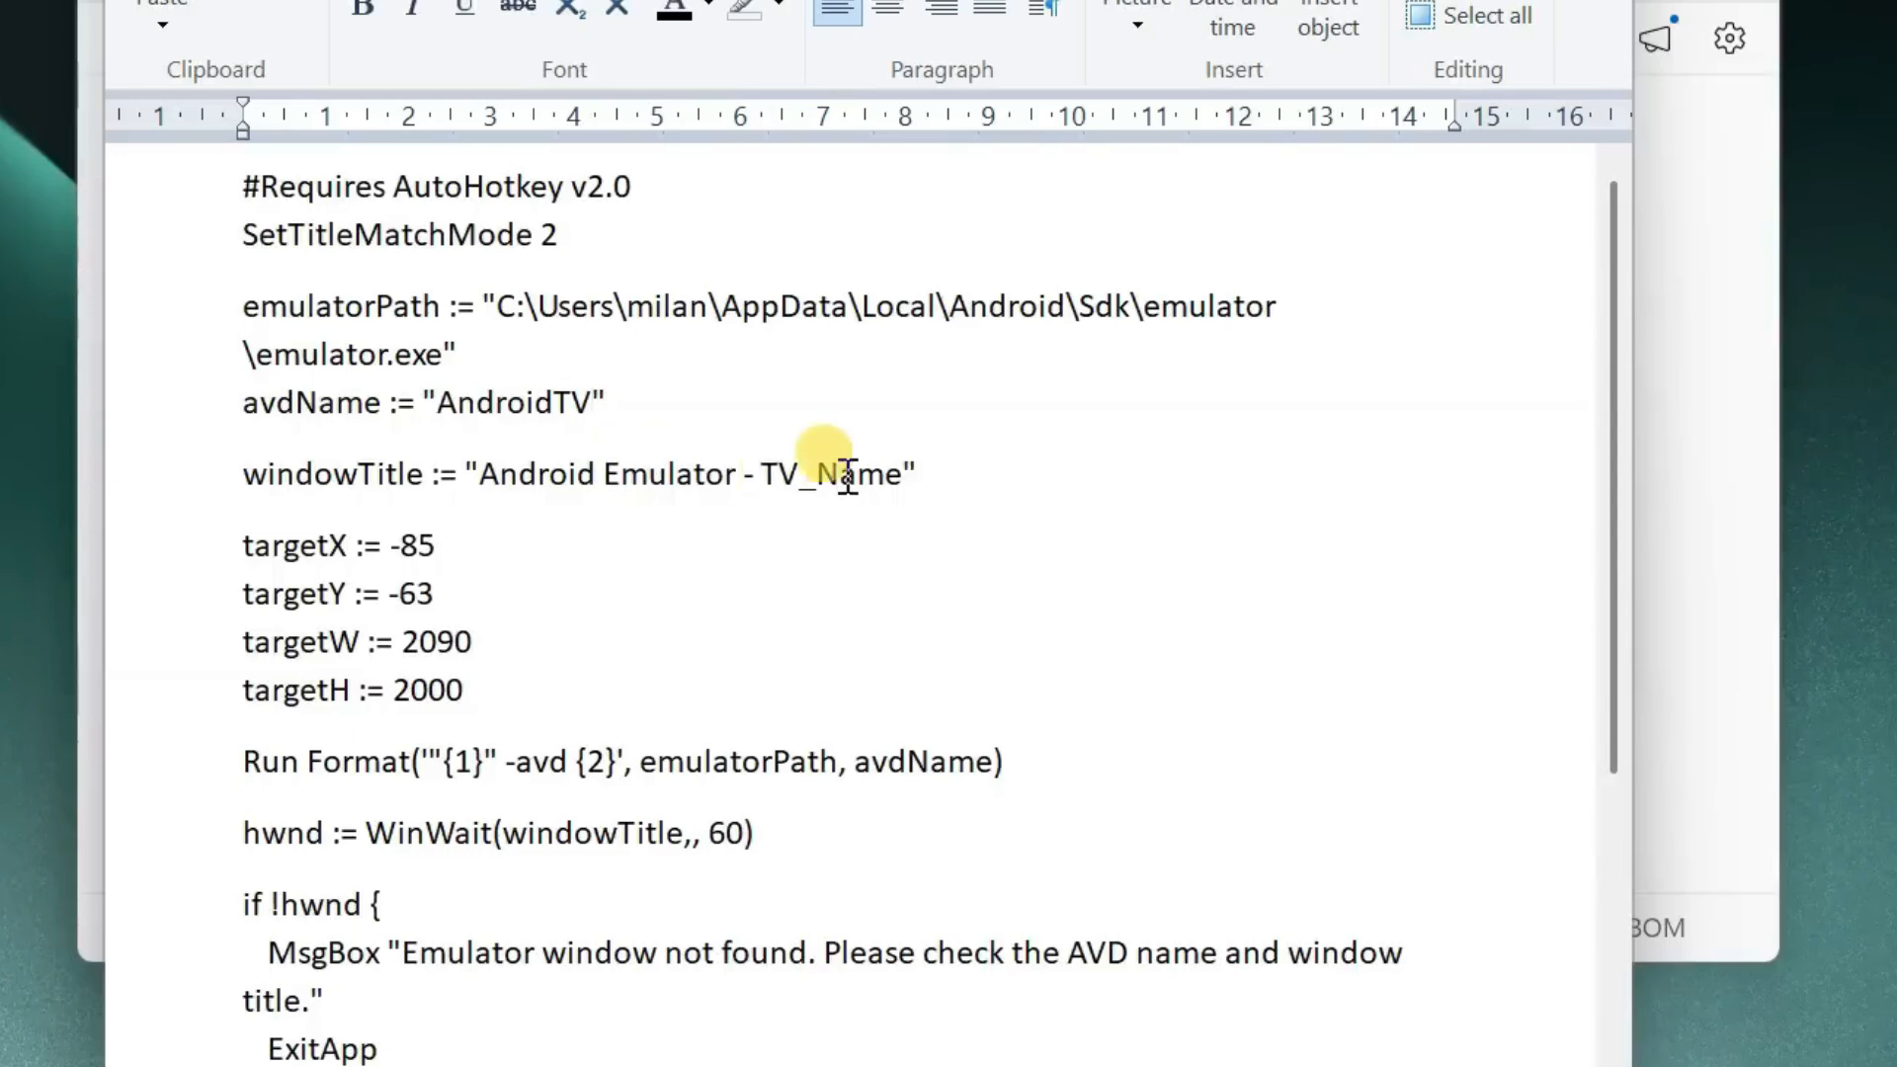
left_click_drag(900, 474, 758, 472)
key("Delete")
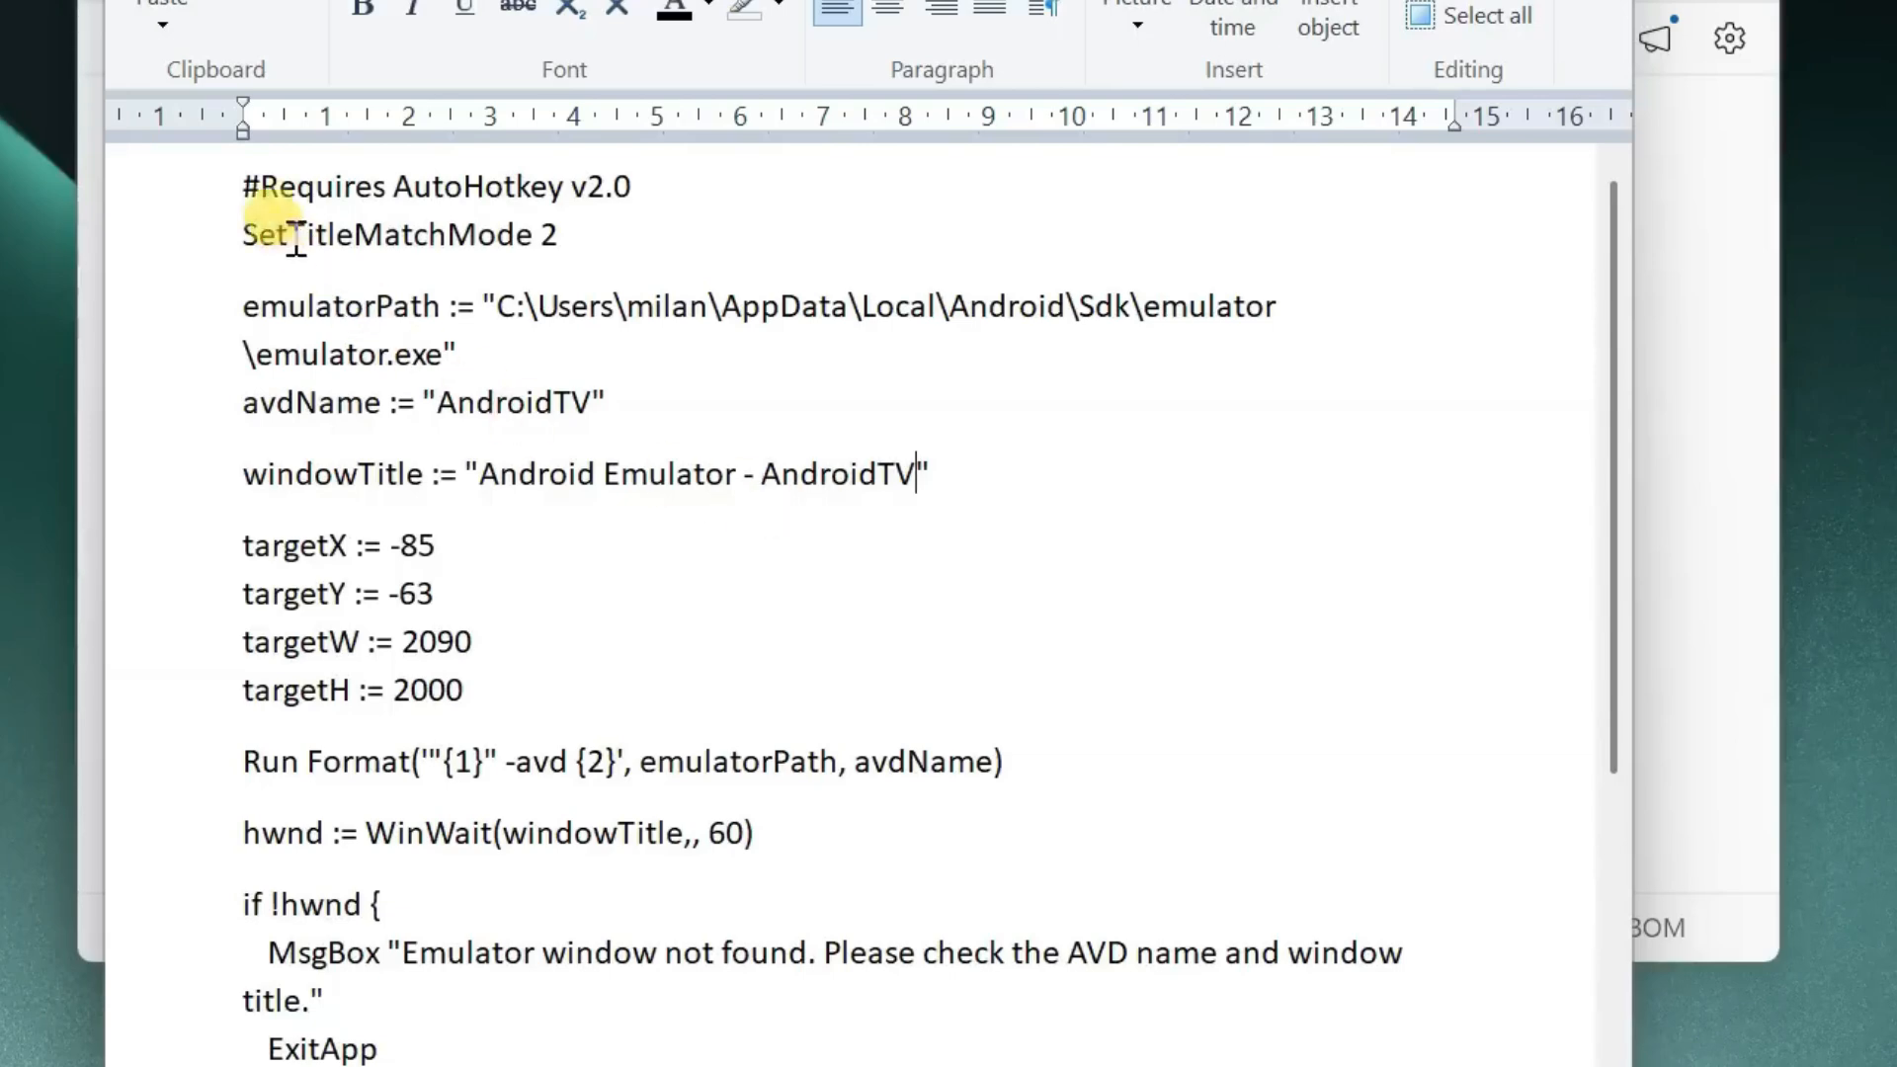
- Copy the edited code from the WordPad document, close WordPad, and paste the code into the AndroidTV script in Notepad
left_click_drag(242, 183, 977, 998)
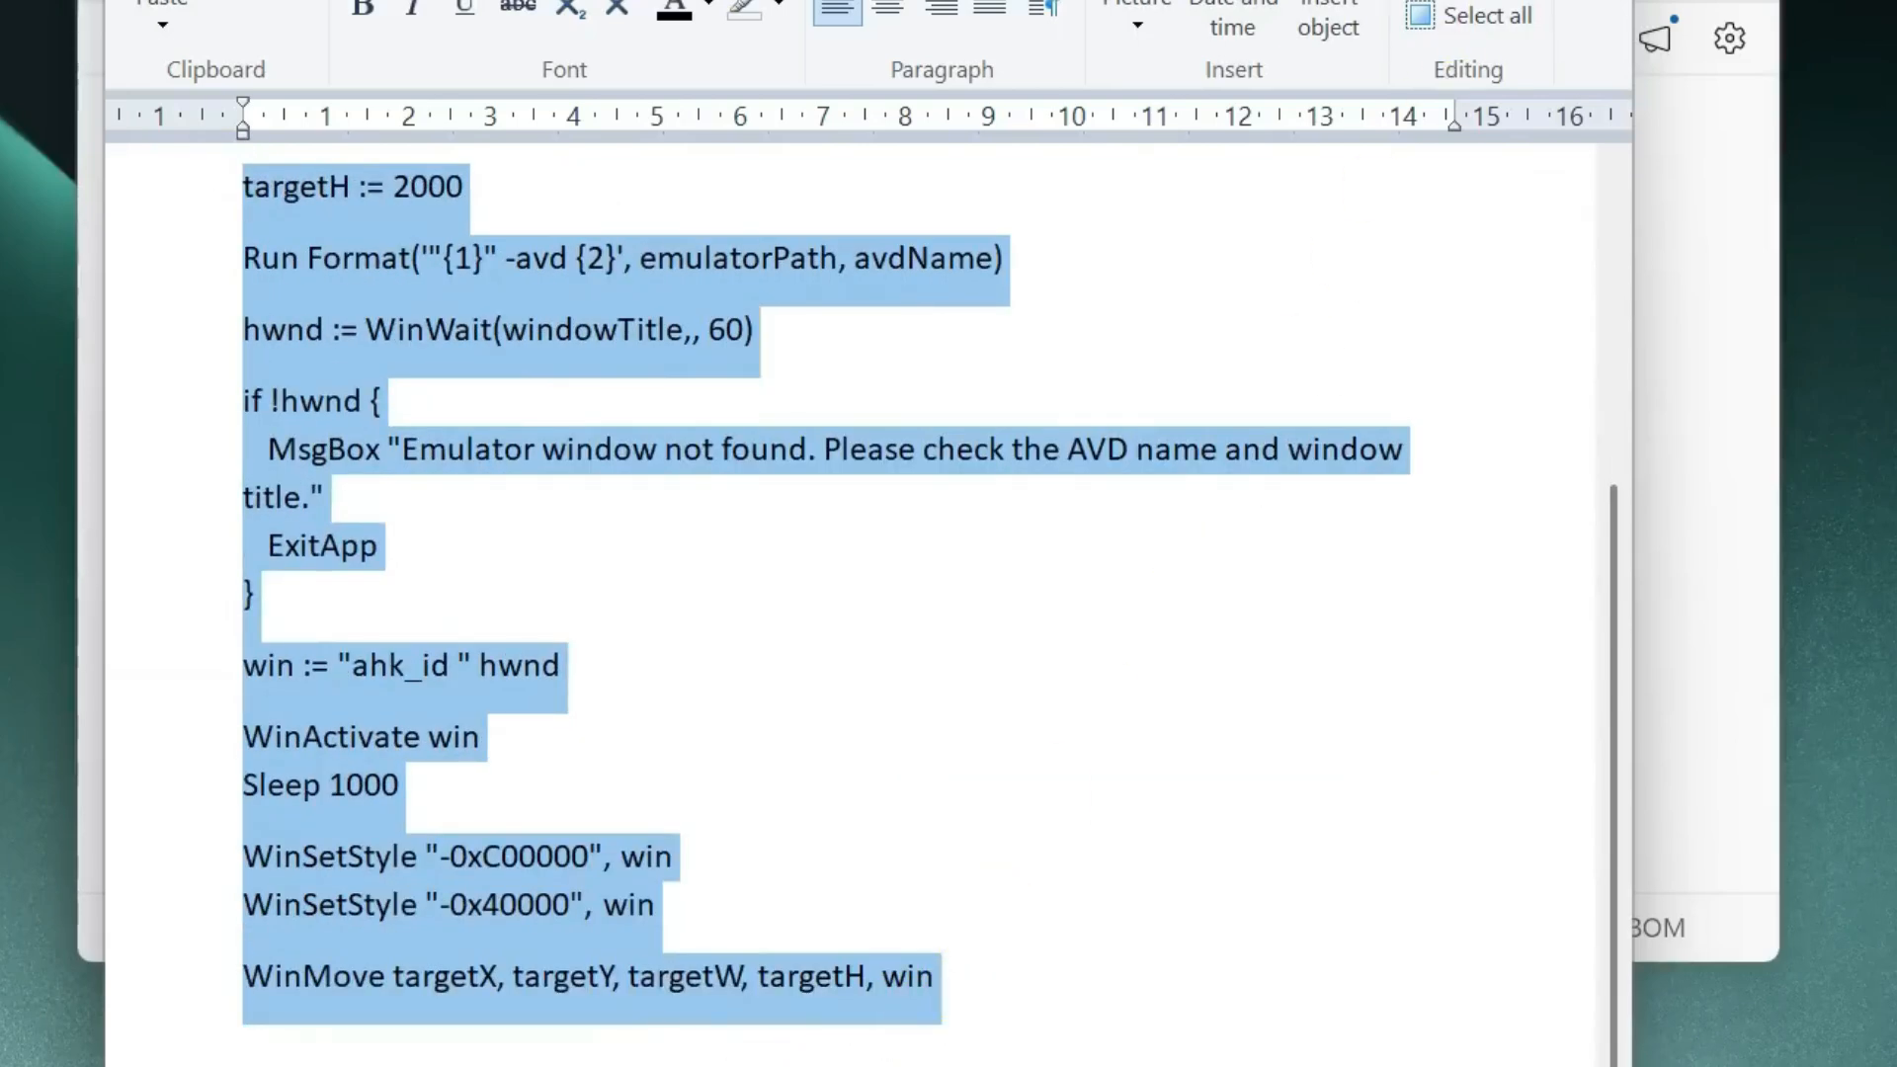
key("alt+F4")
left_click(753, 538)
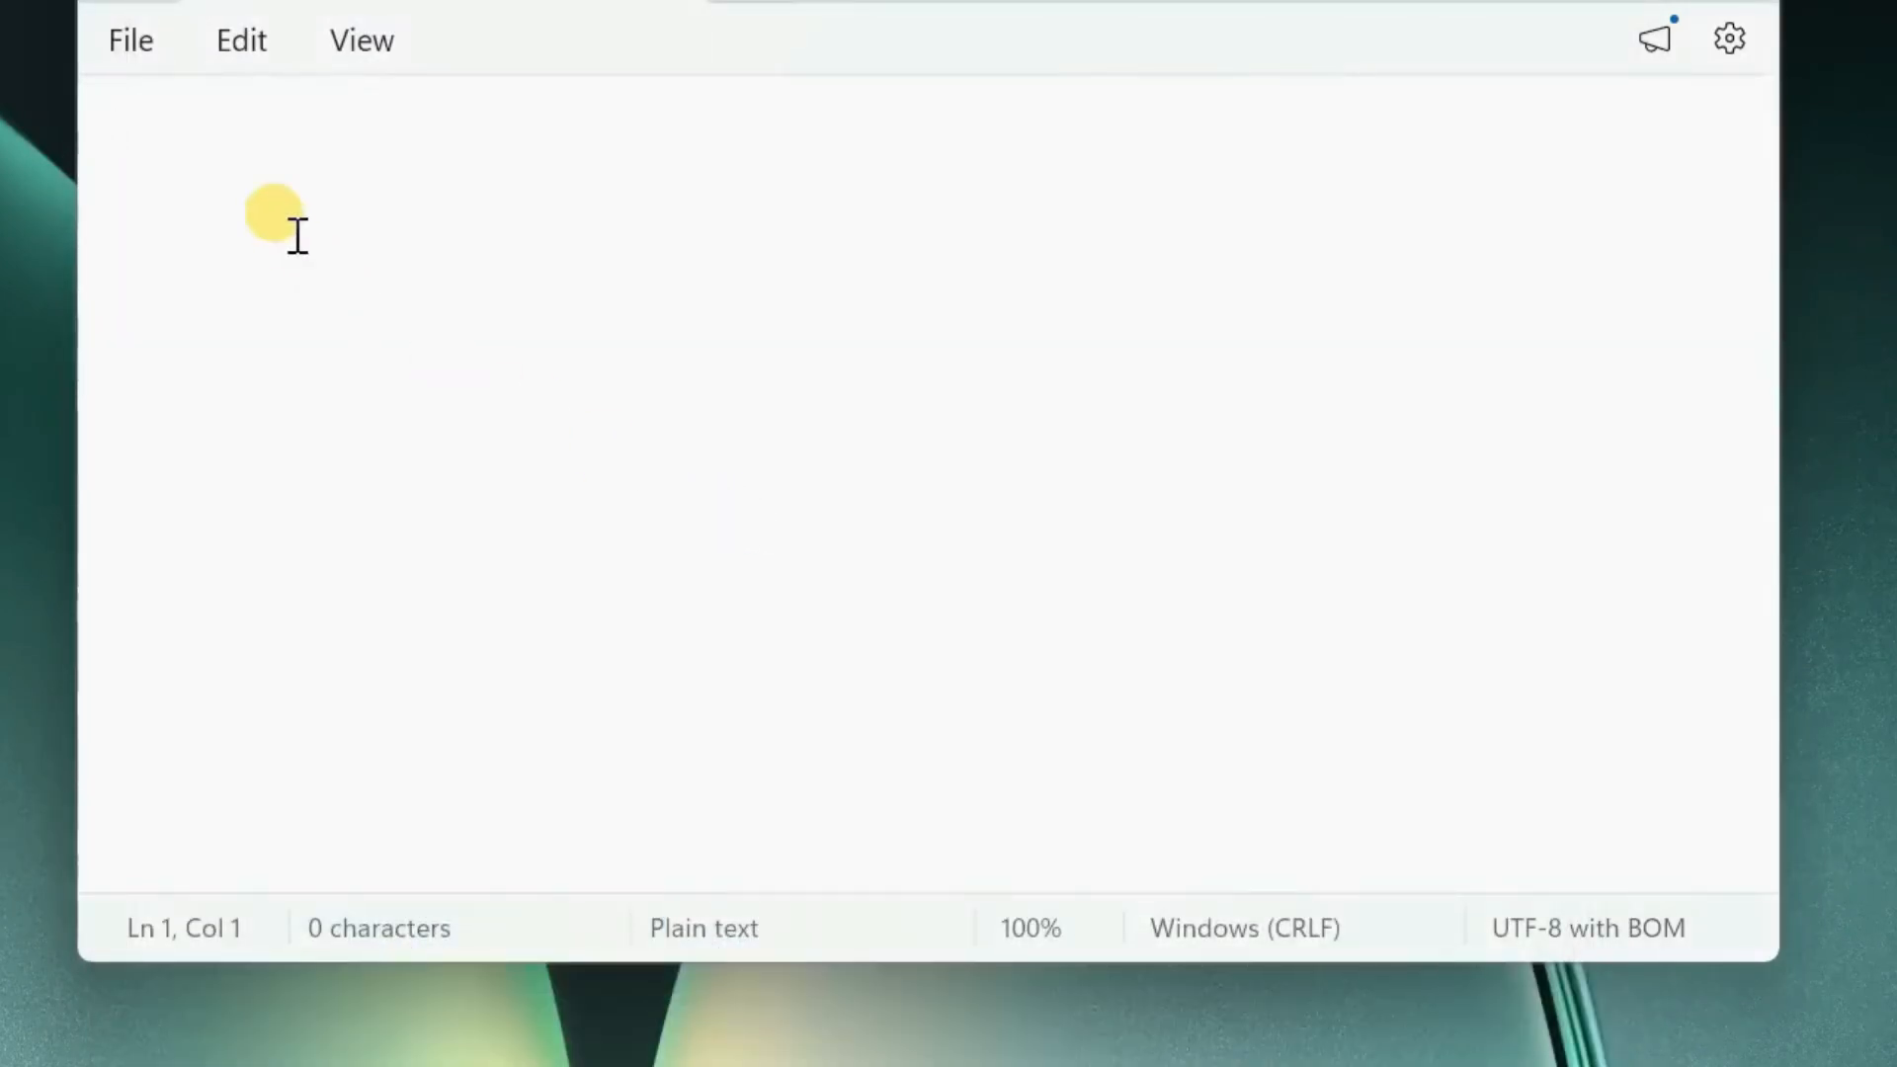
right_click(279, 170)
left_click(652, 264)
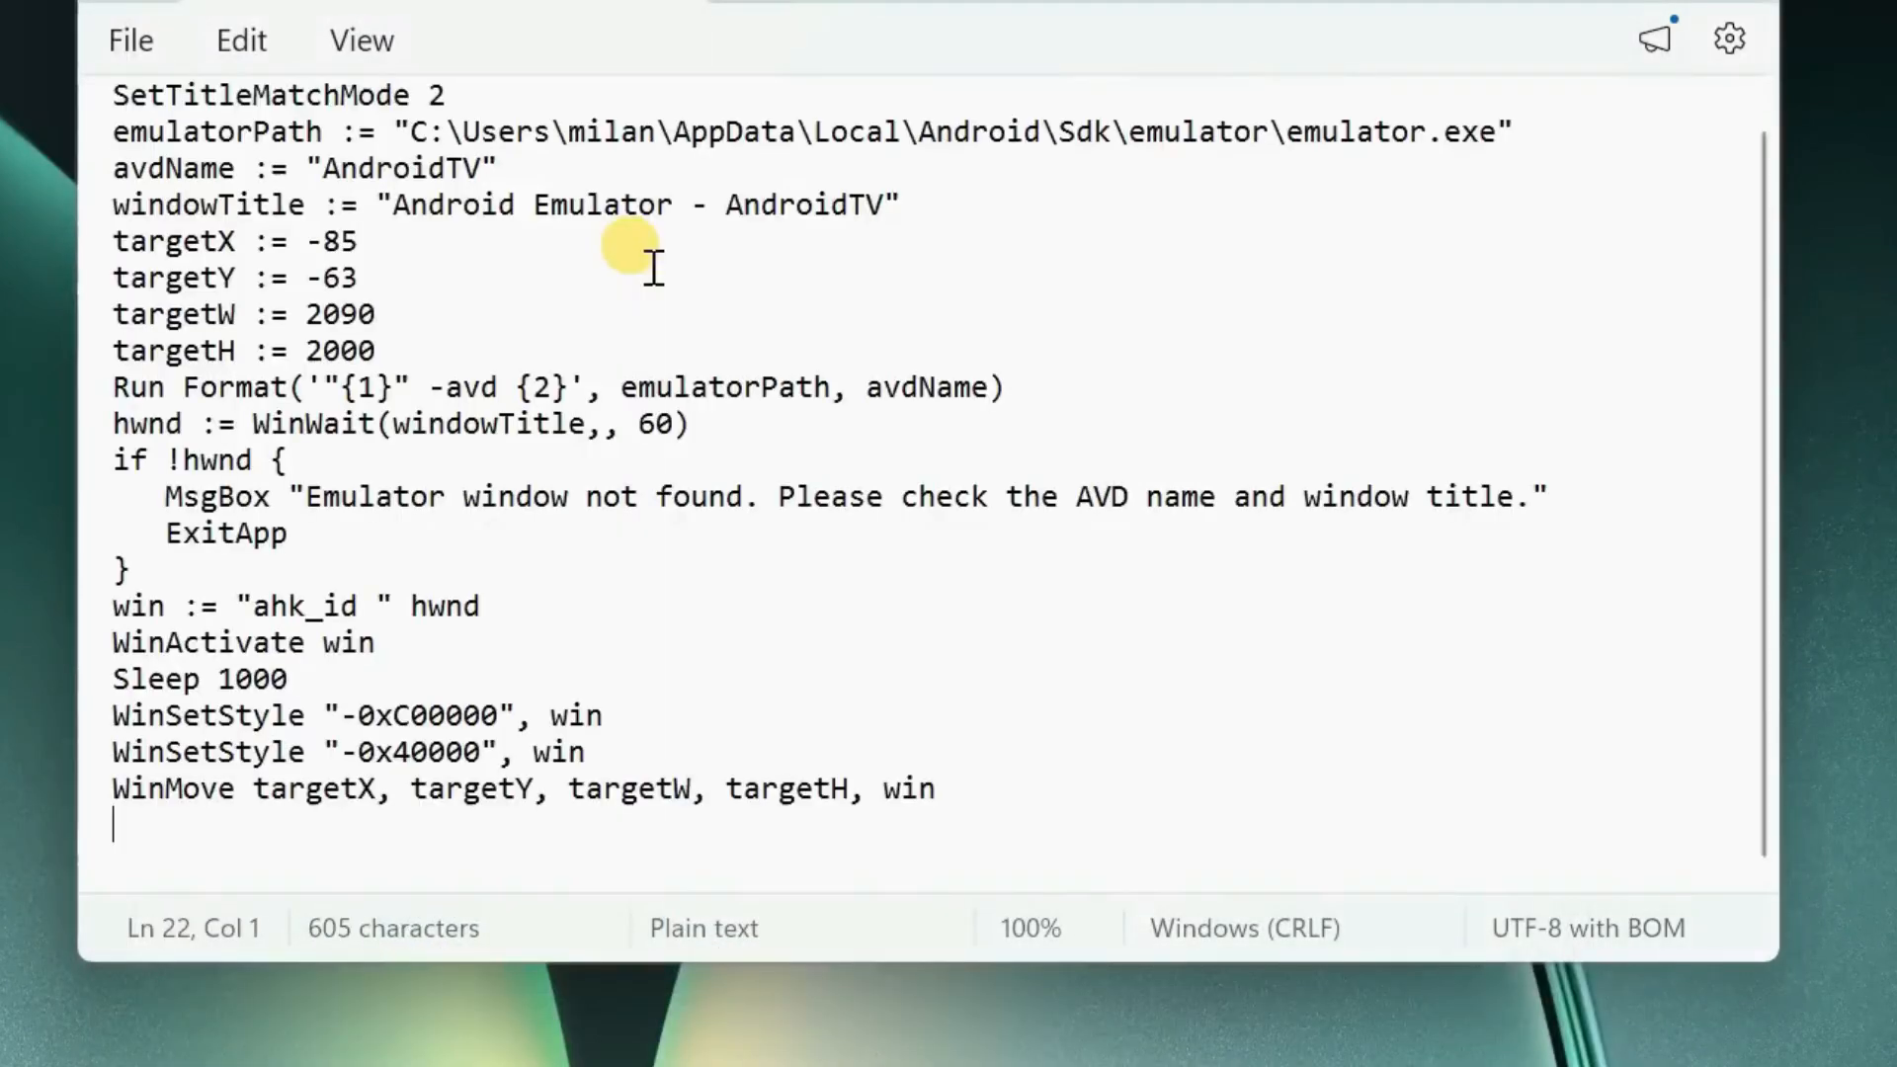
- Save the AndroidTV script from the File menu and close Notepad
scroll(1012, 626, "up", 1)
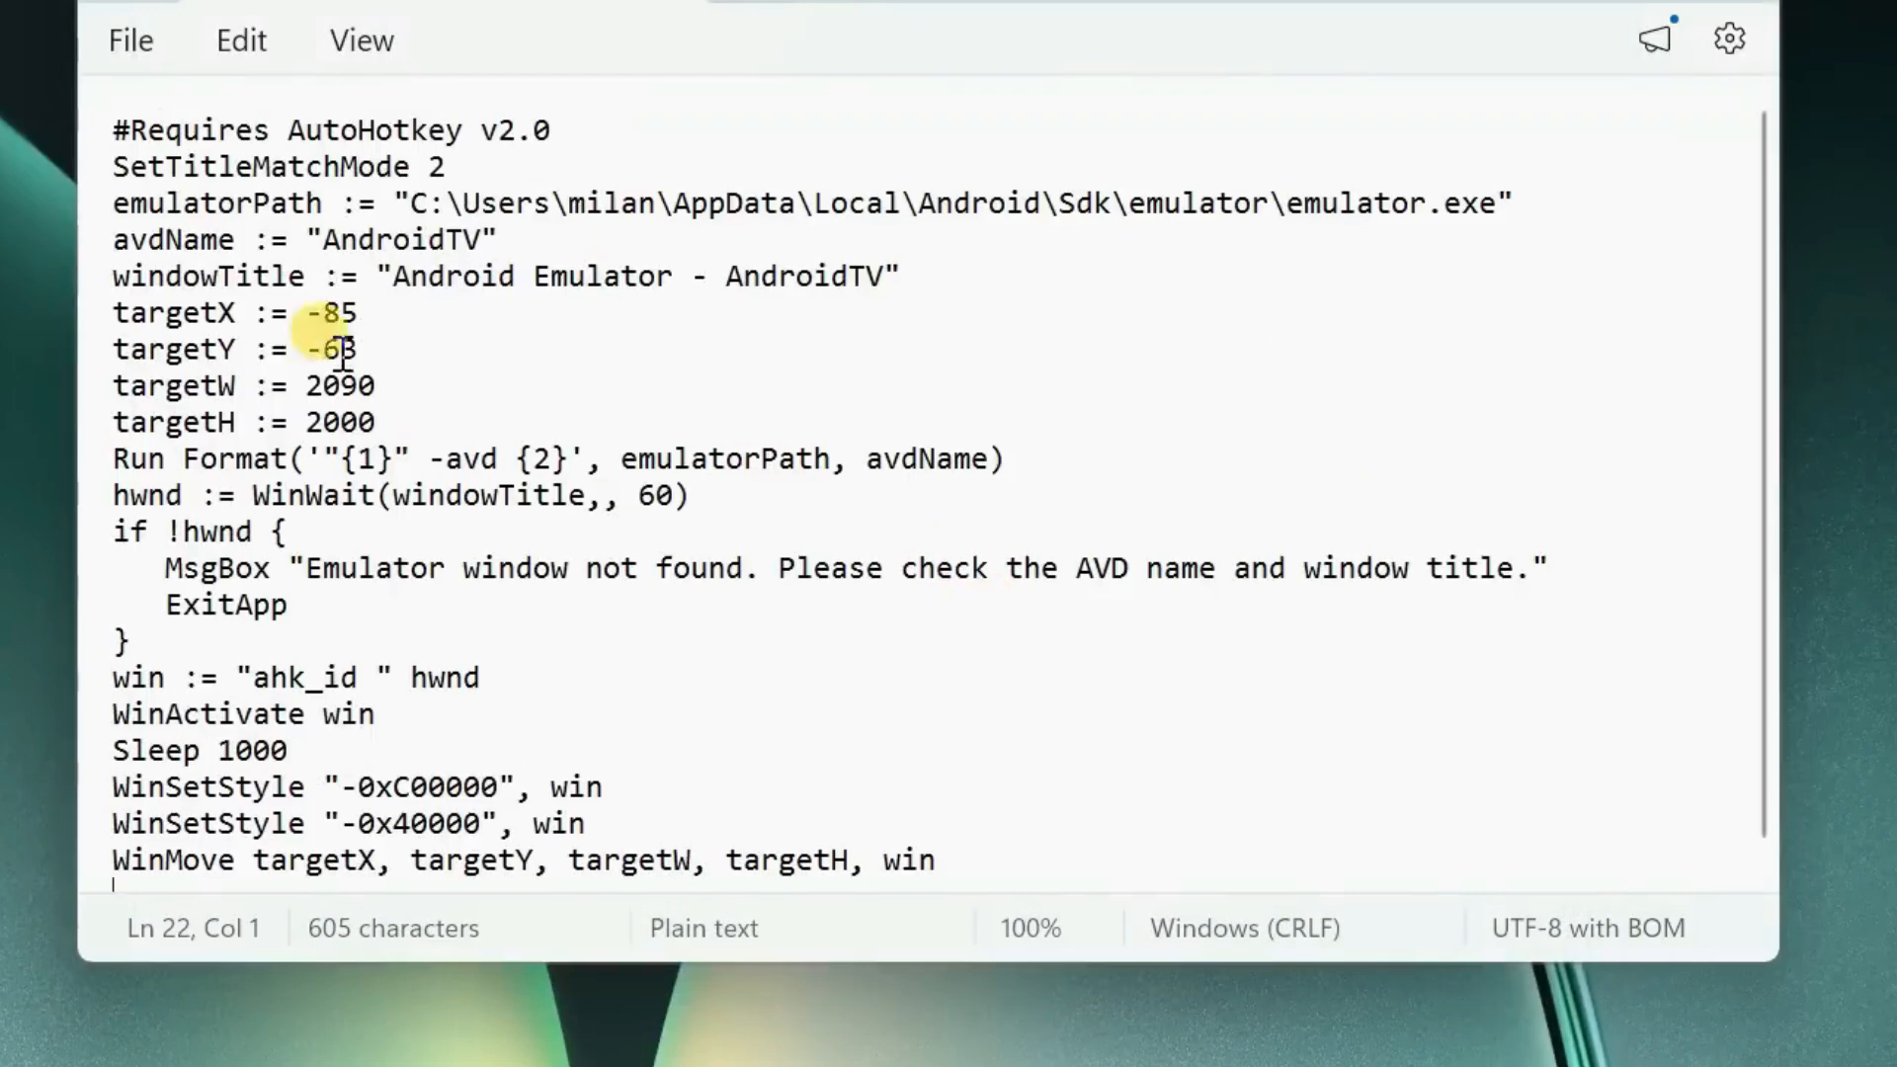
left_click(133, 41)
left_click(254, 484)
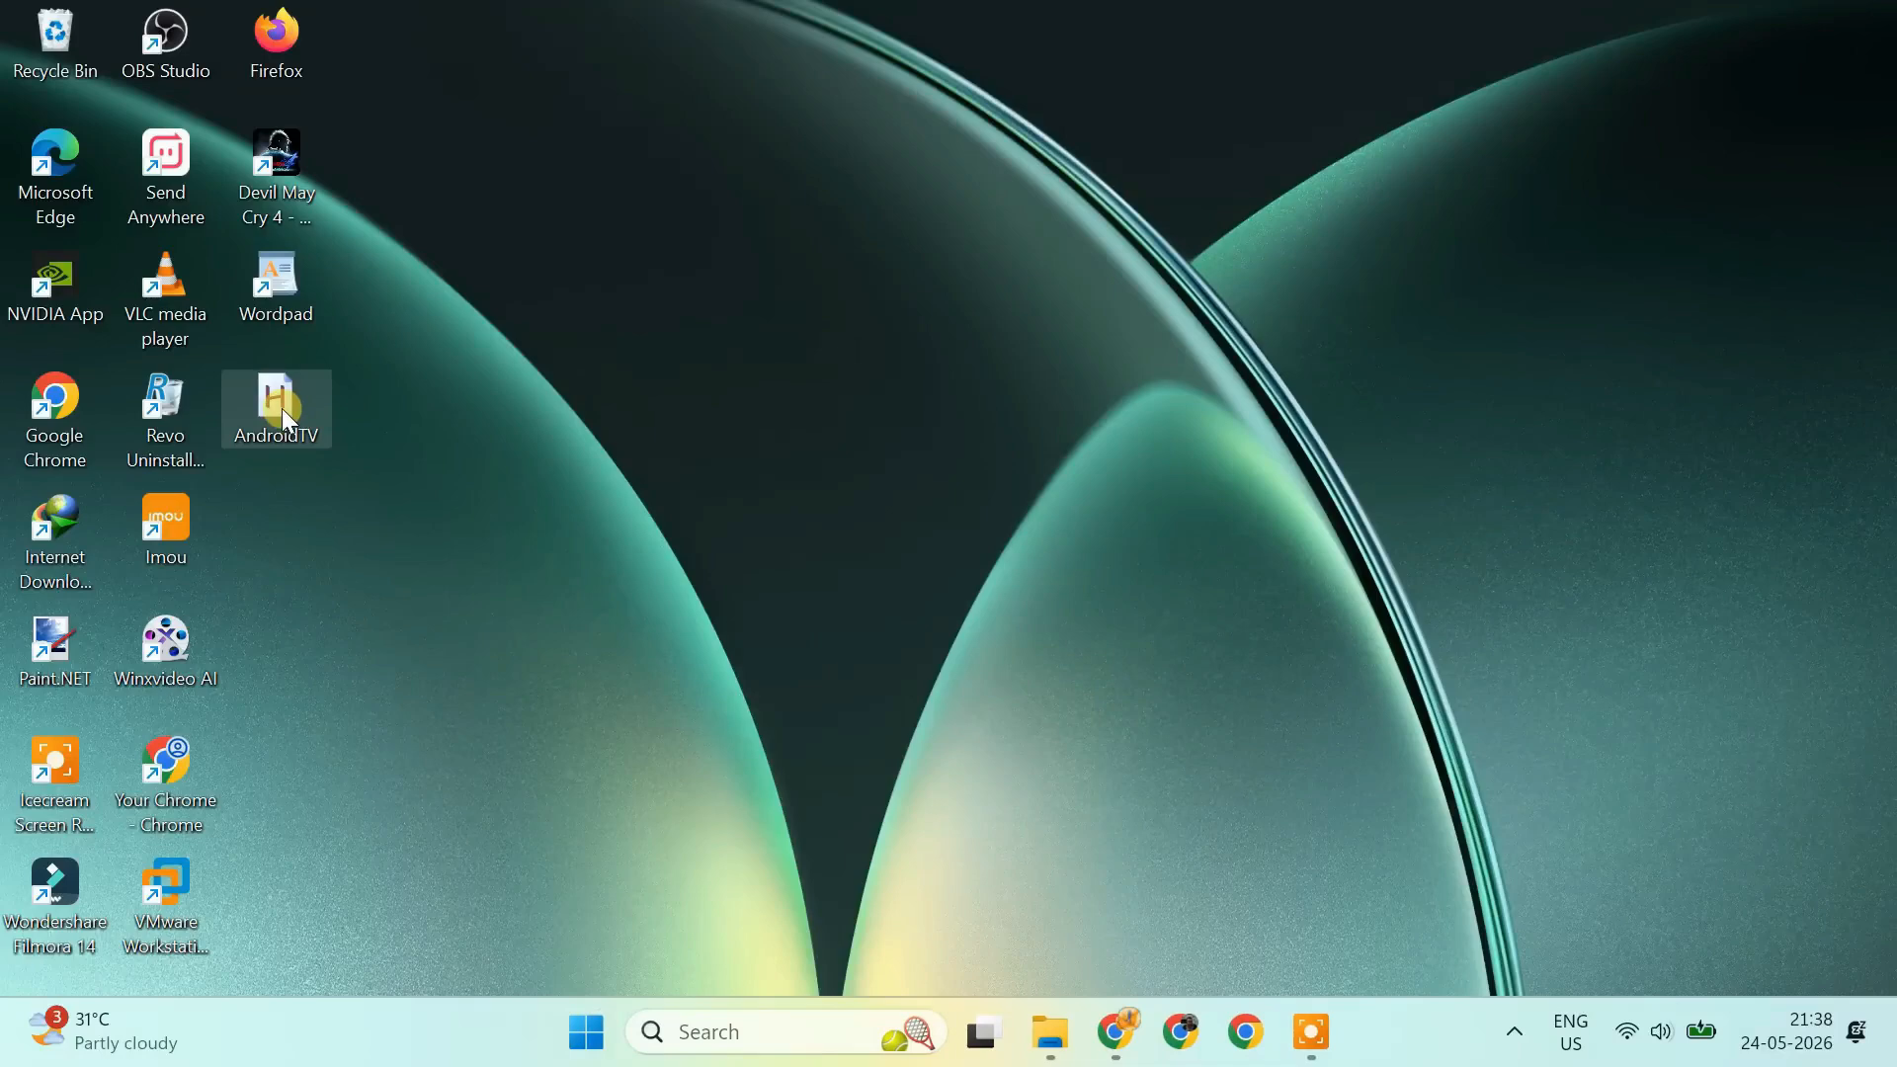
- Run the AndroidTV script from the desktop and dismiss the Shop promotion on the Android TV home screen
double_click(282, 407)
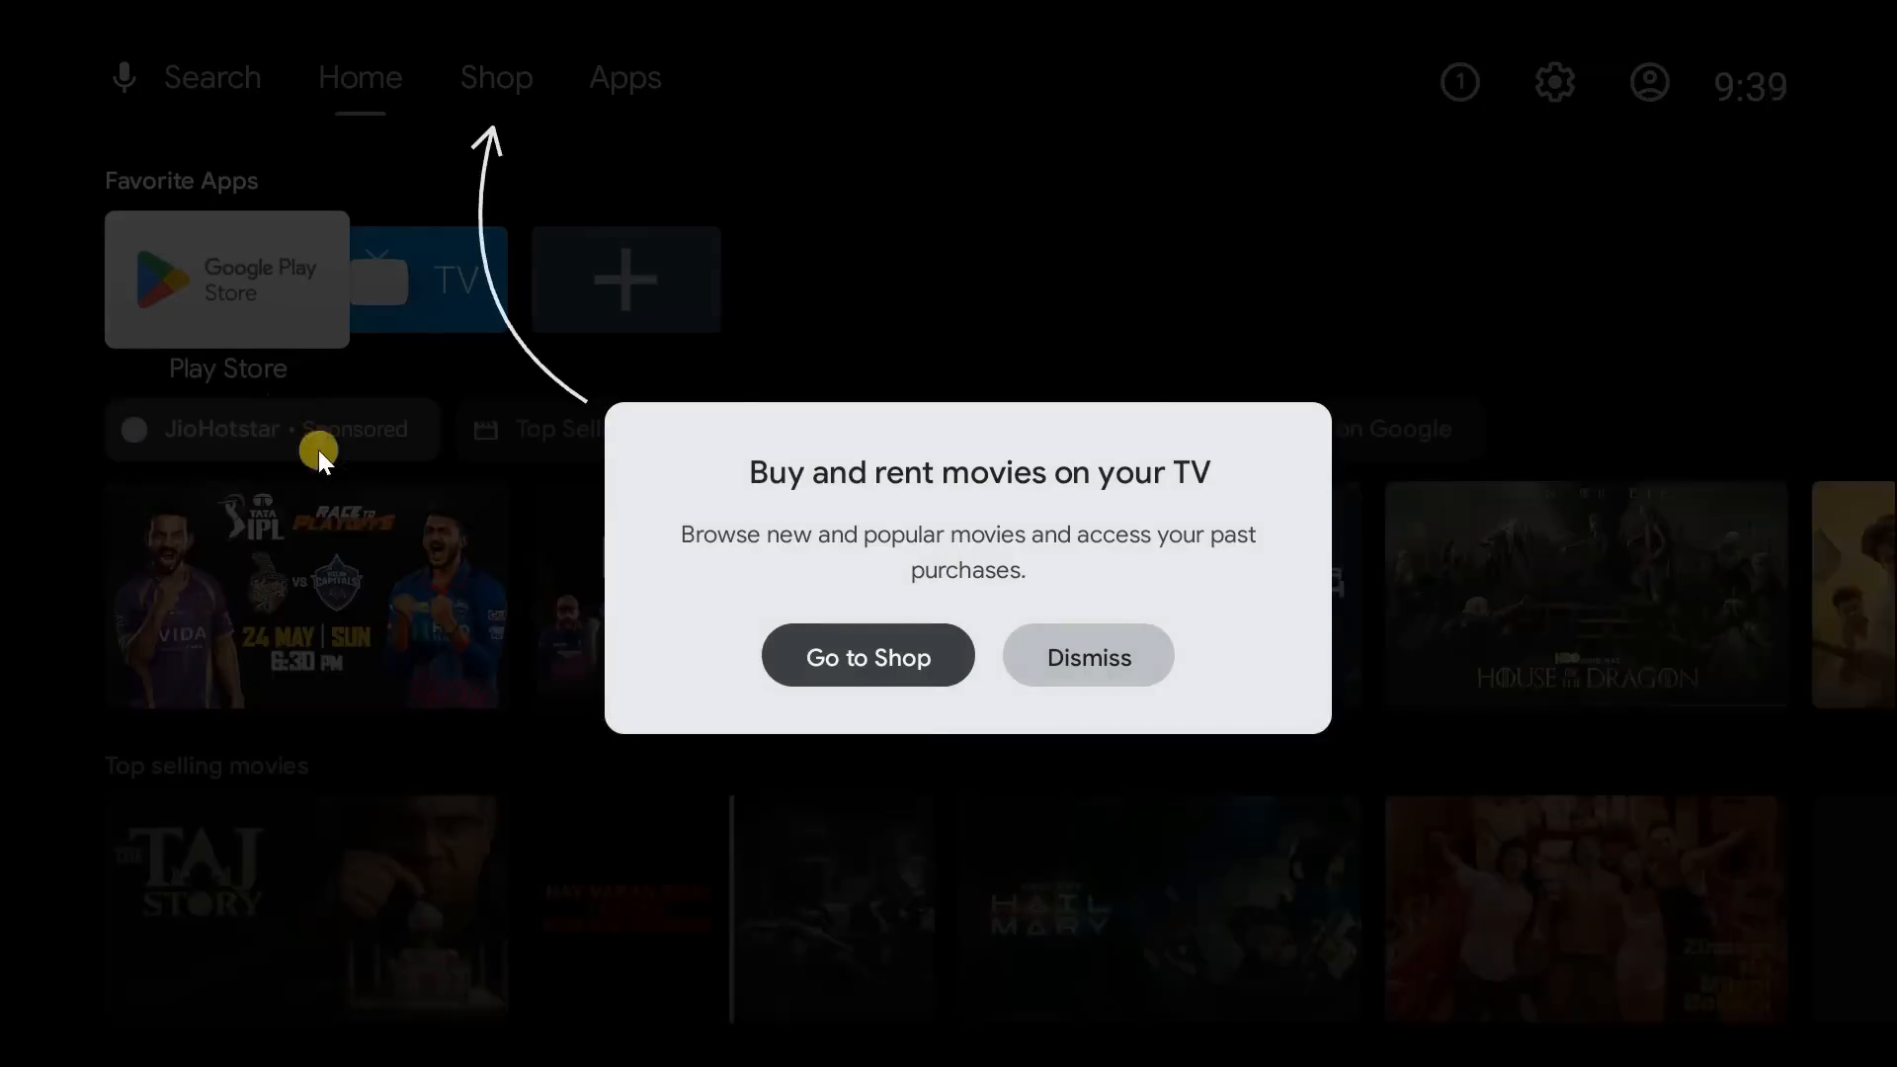
key("Right")
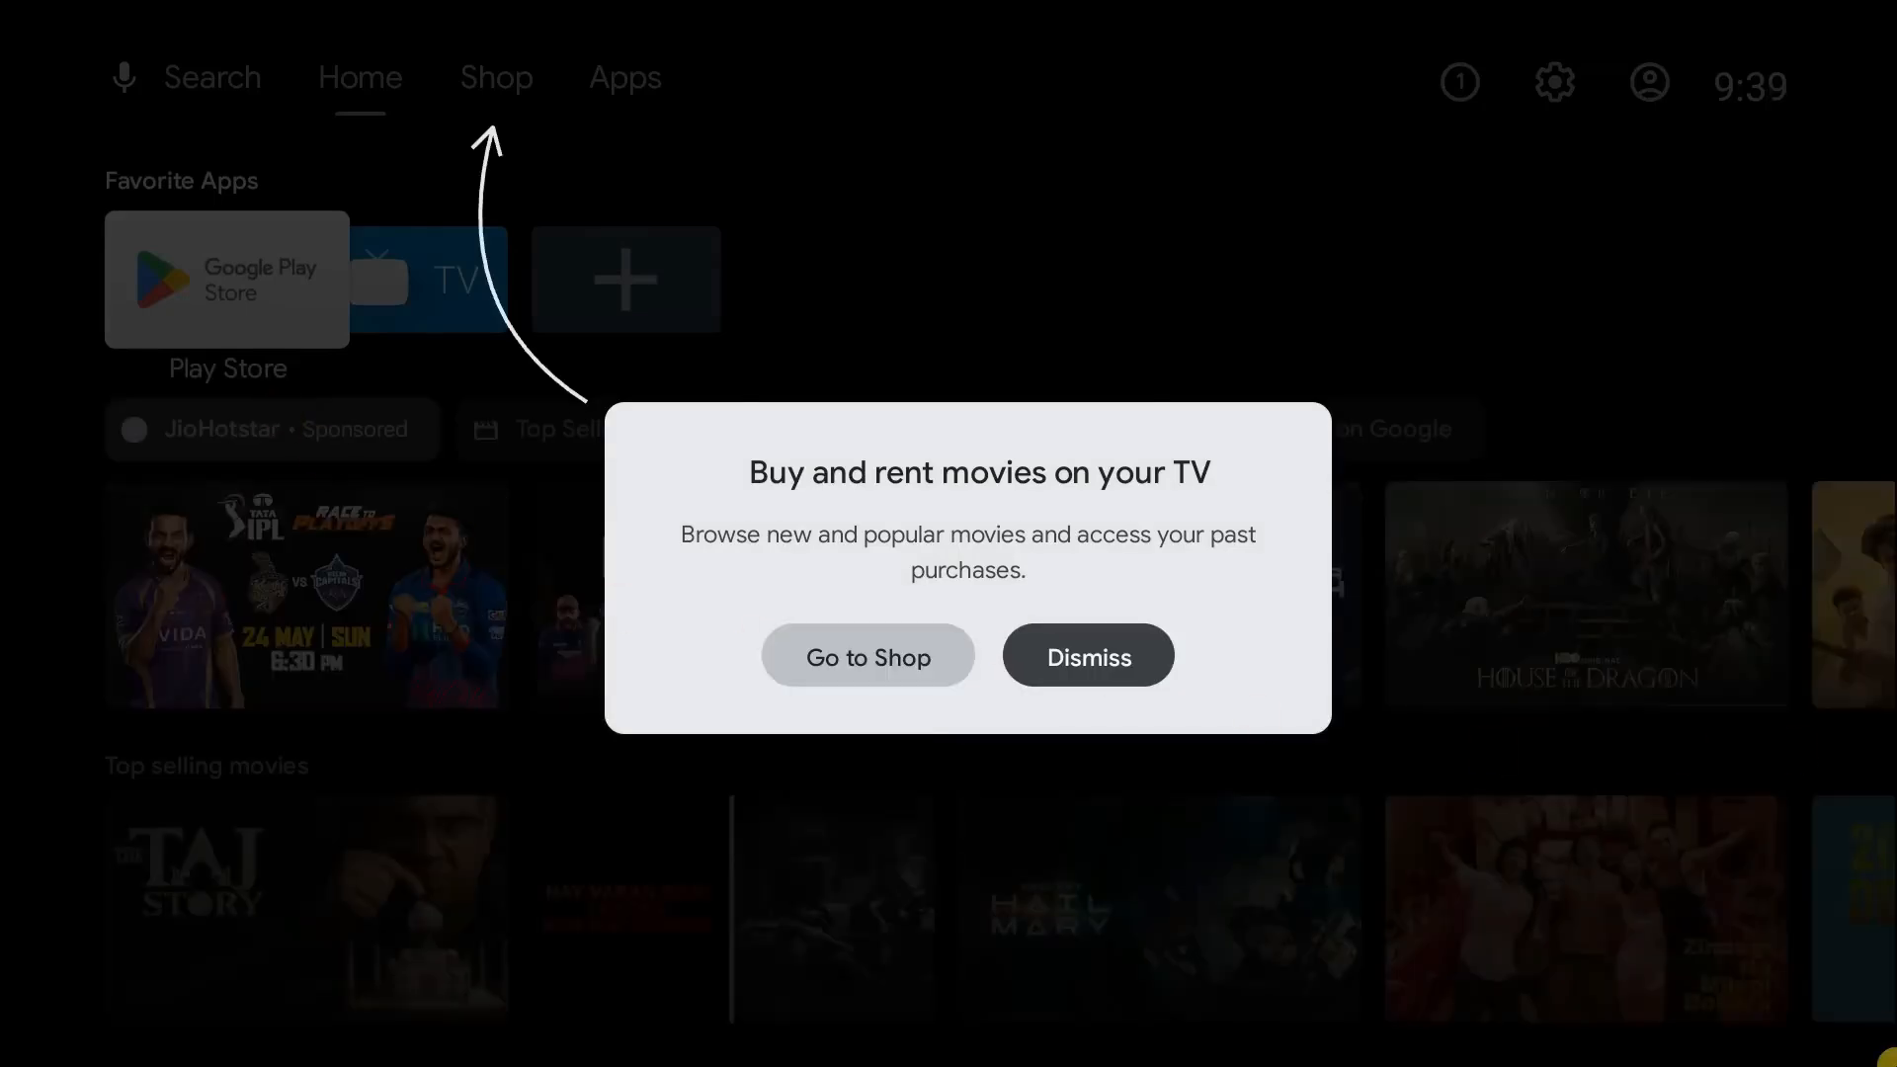
key("Return")
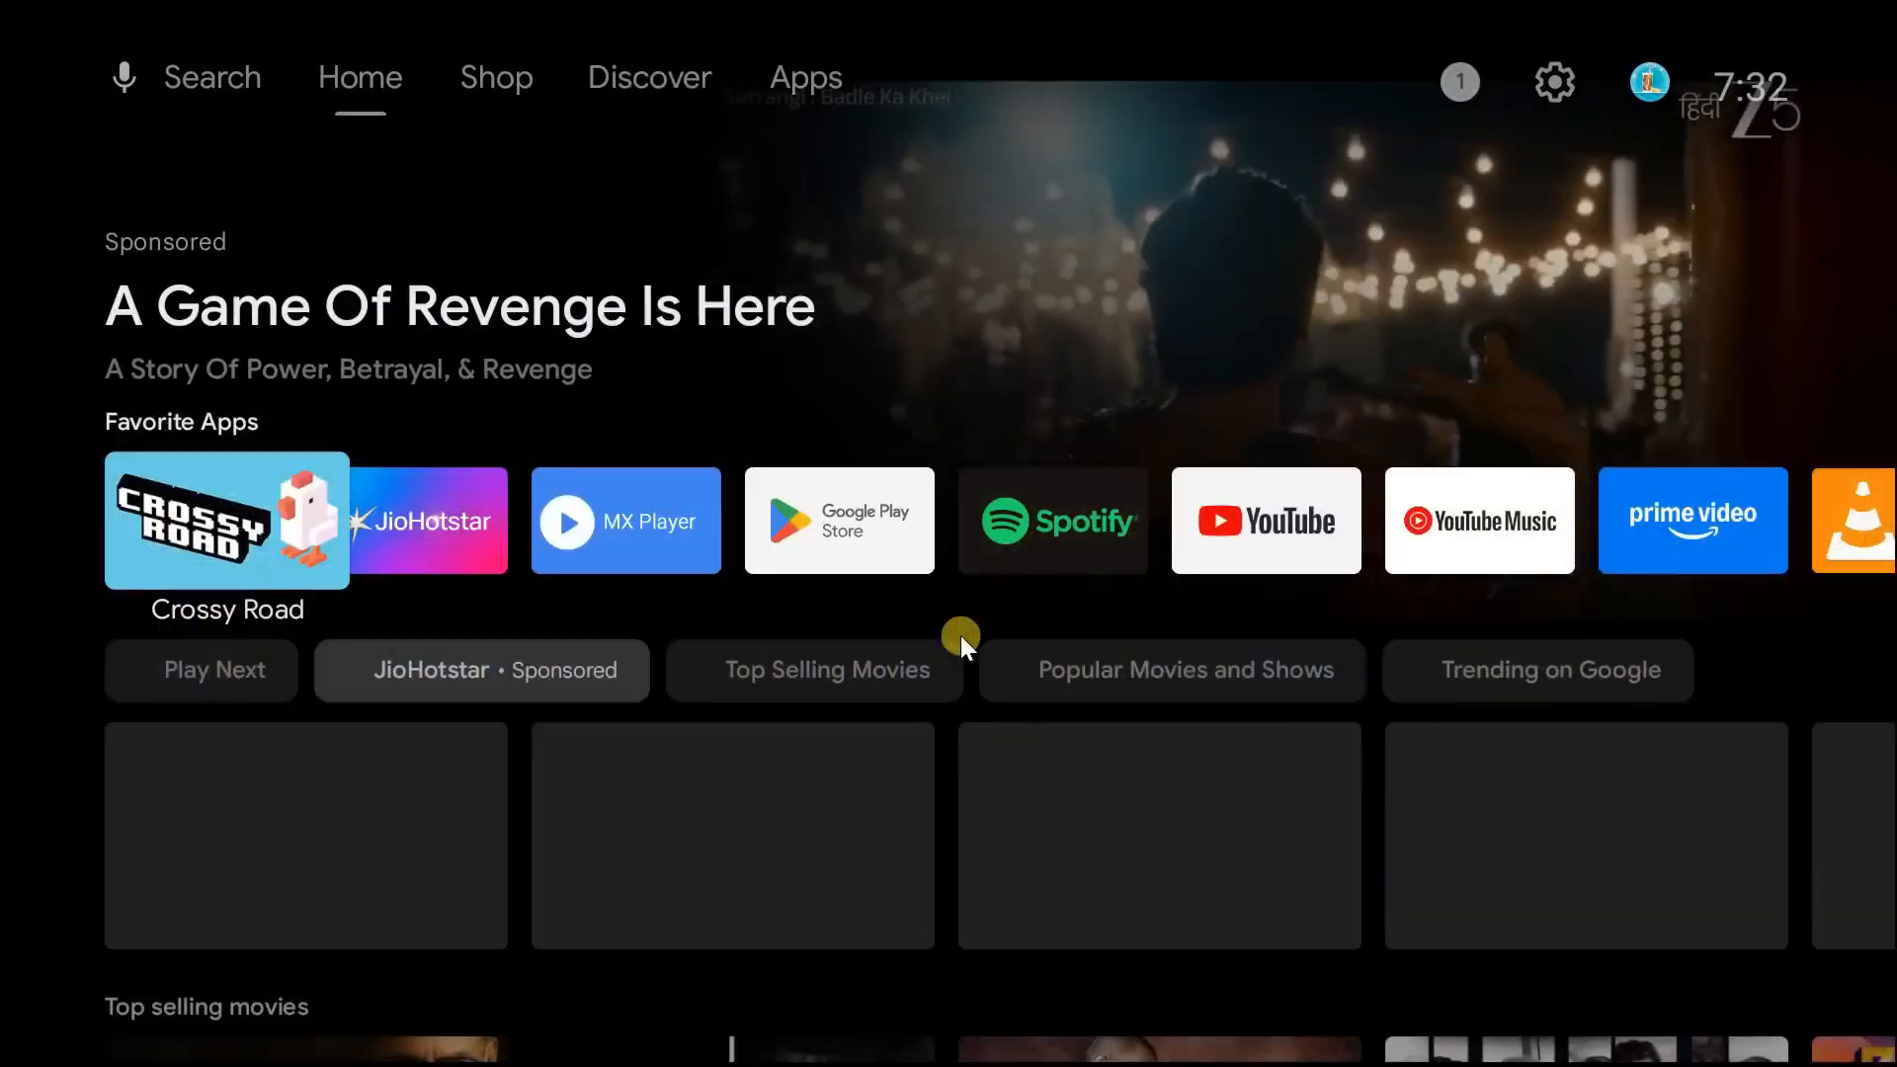
- Browse through the rows of the Android TV home screen with the arrow keys
key("Down")
key("Down")
key("Down")
key("Down")
key("Down")
key("Down")
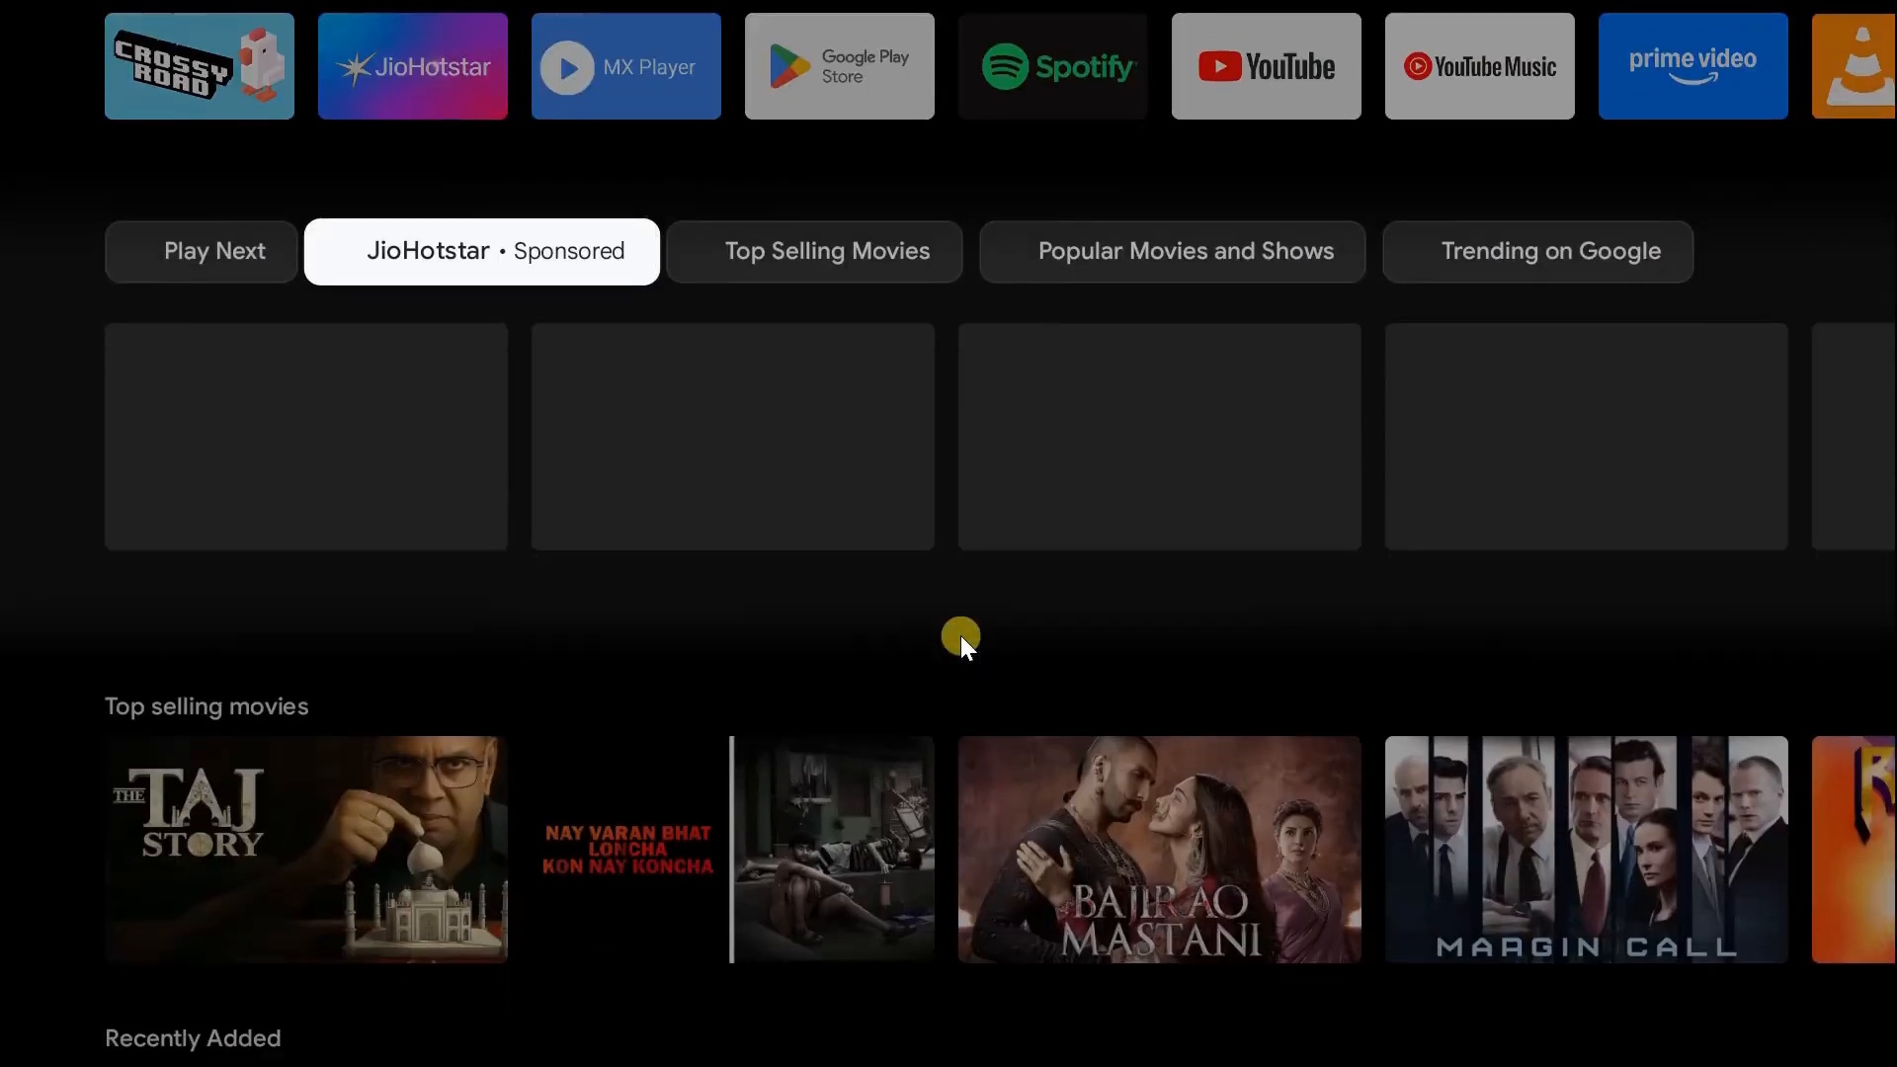
key("Down")
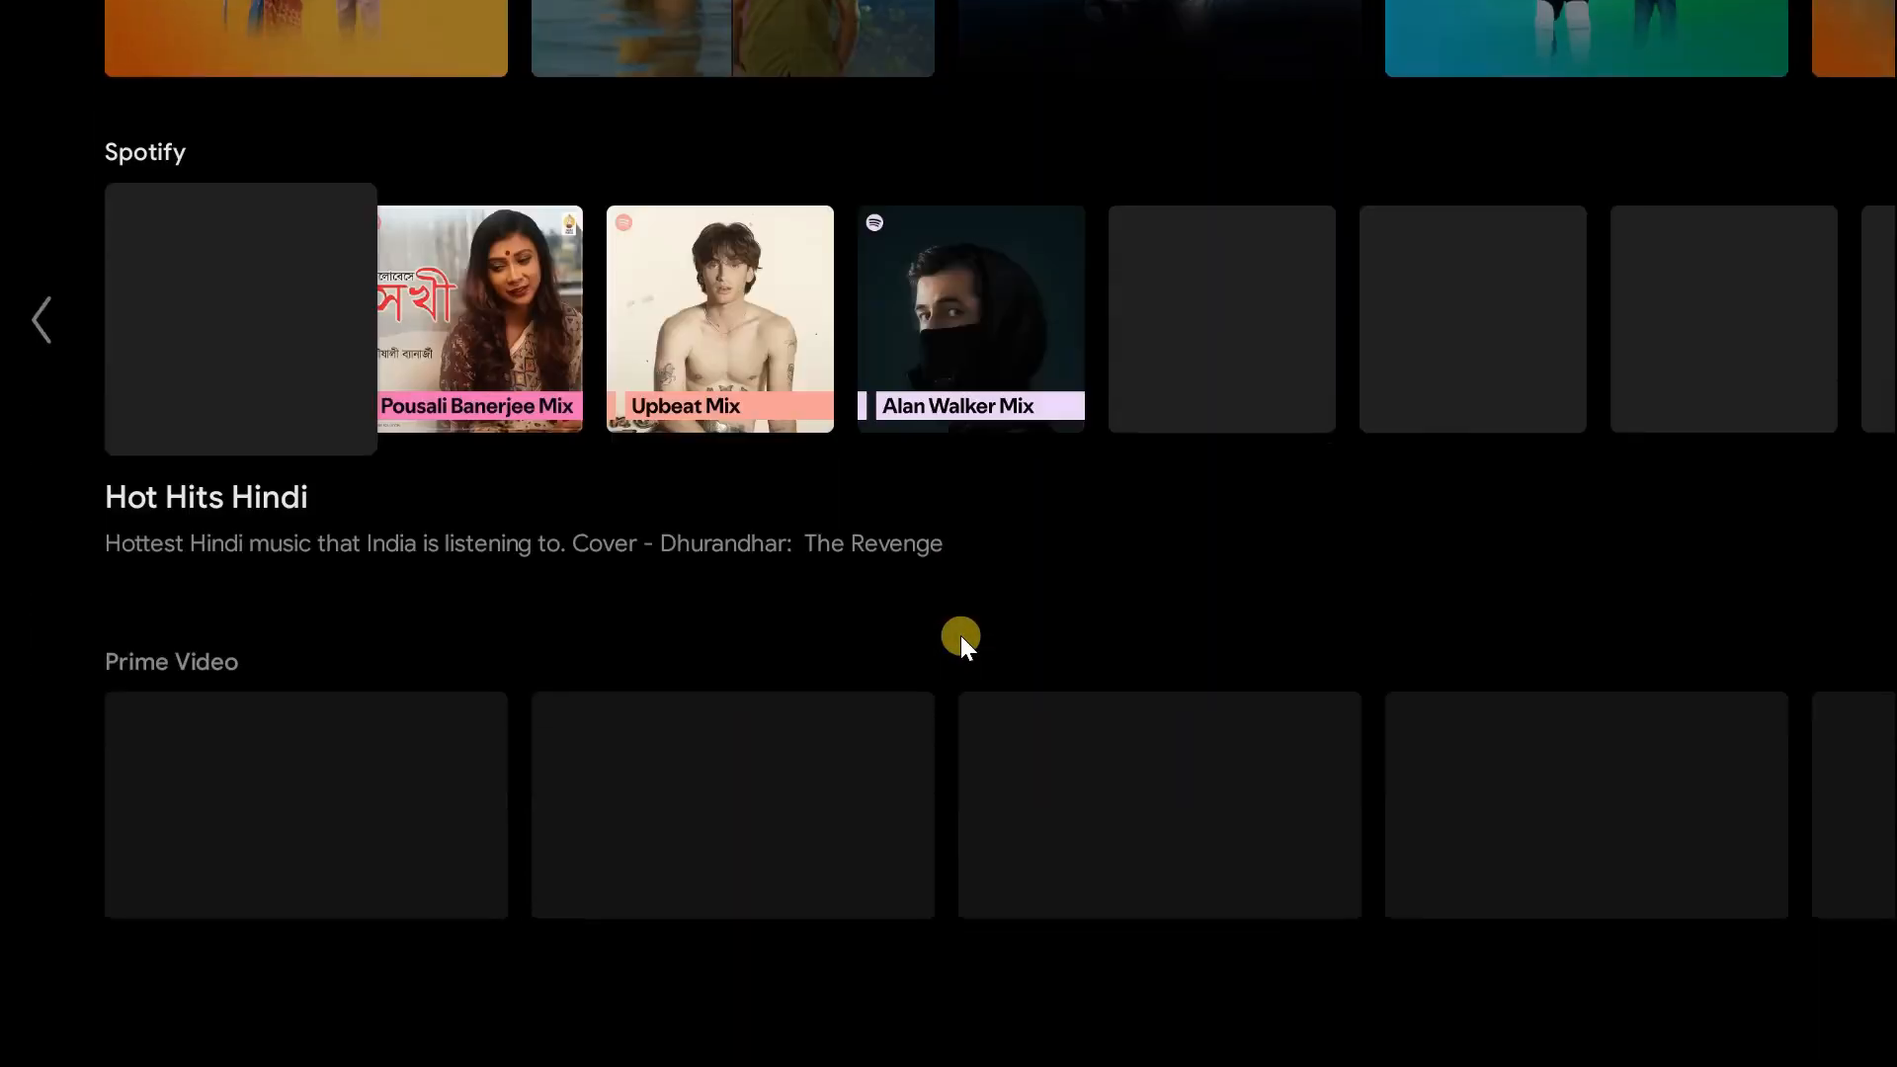
key("Up")
key("Up")
key("Up")
key("Up")
key("Up")
key("Up")
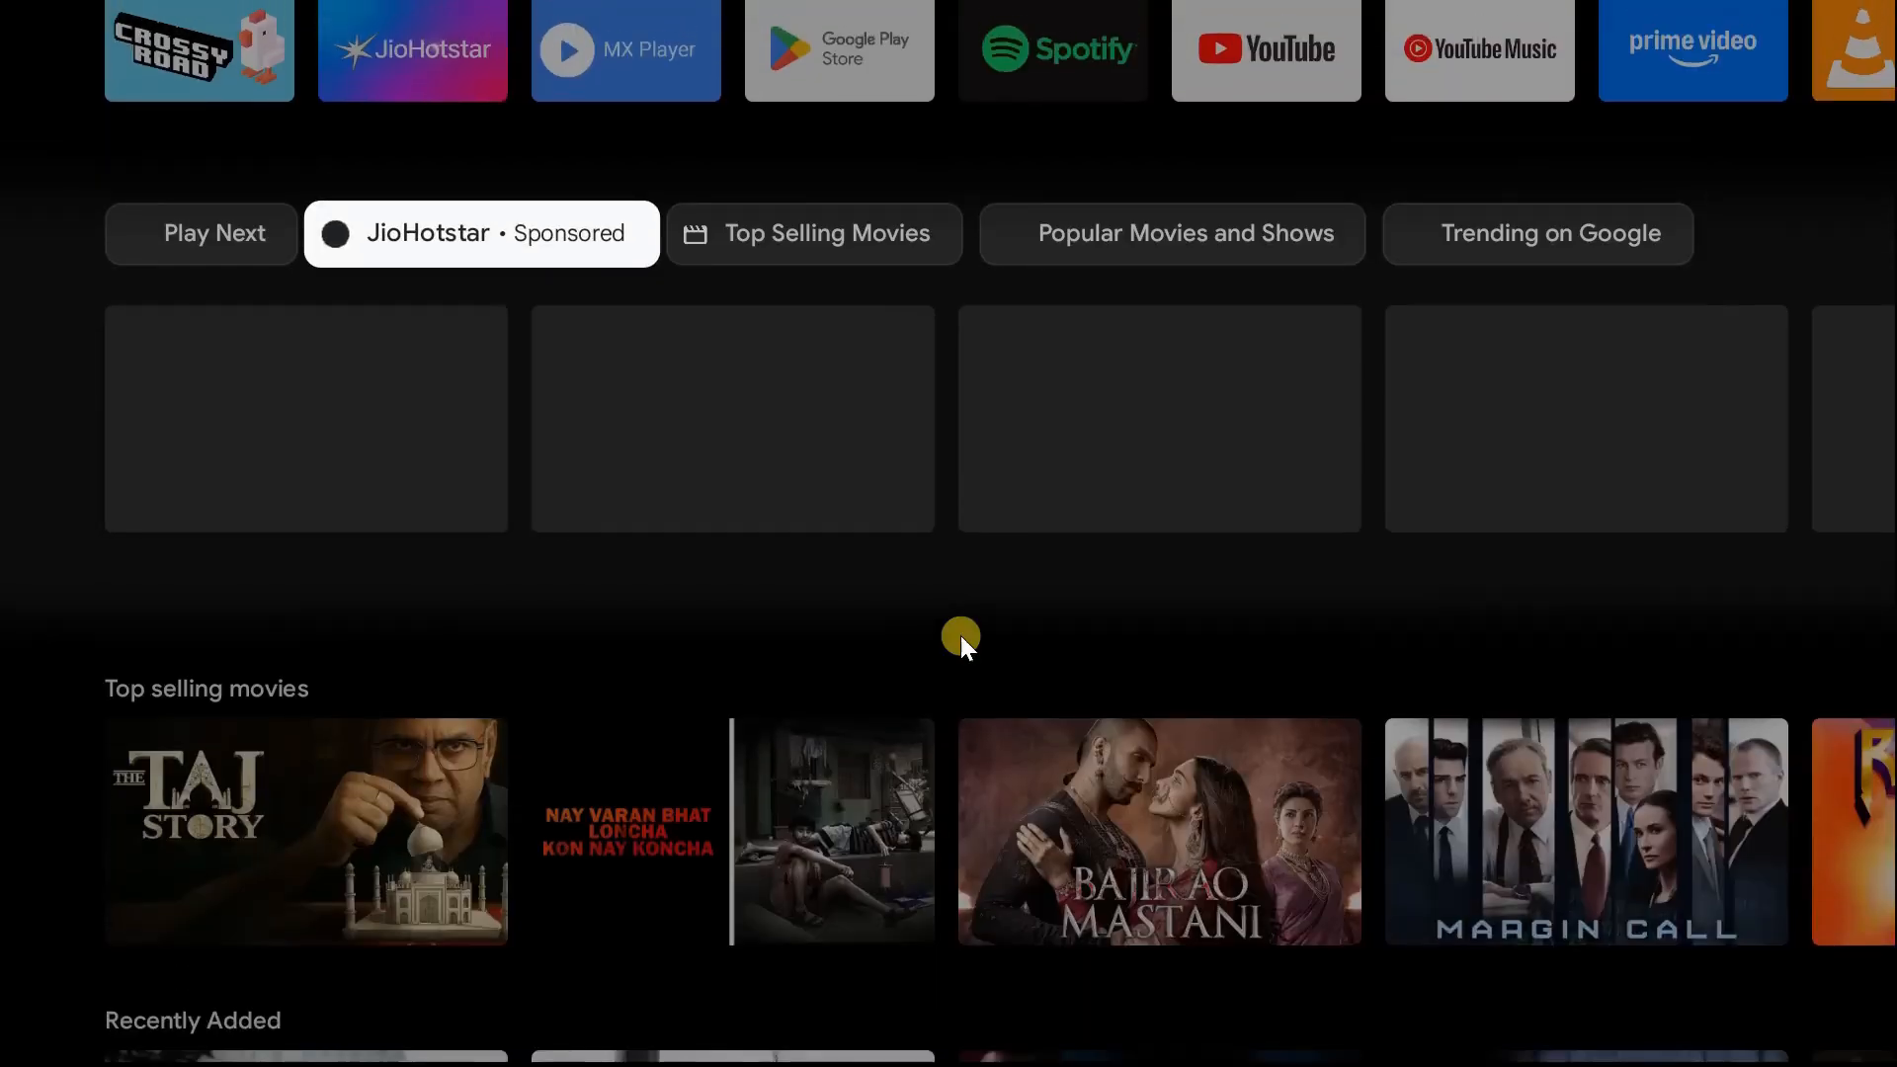
key("Up")
key("Up")
key("Up")
key("Down")
key("Down")
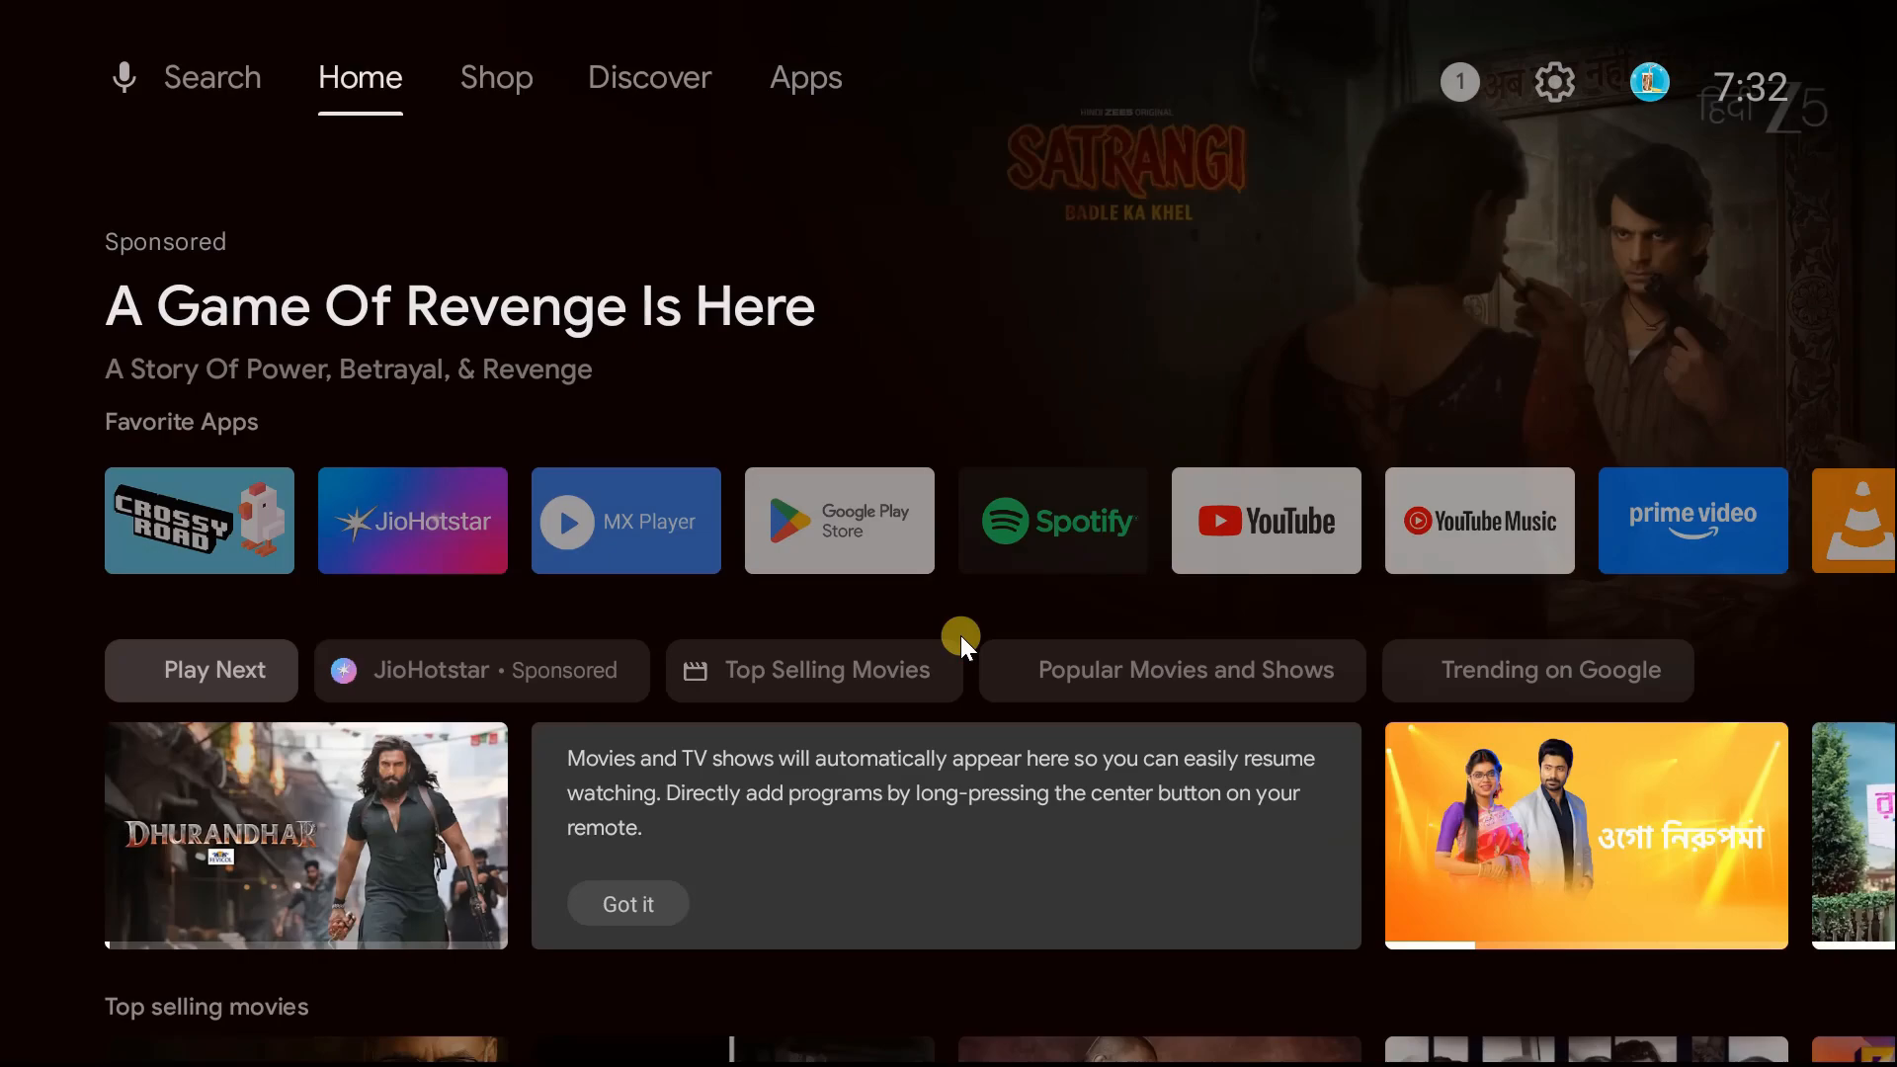
- Open JioHotstar, choose the main viewing profile, navigate its menu, and start playing a live stream
key("Return")
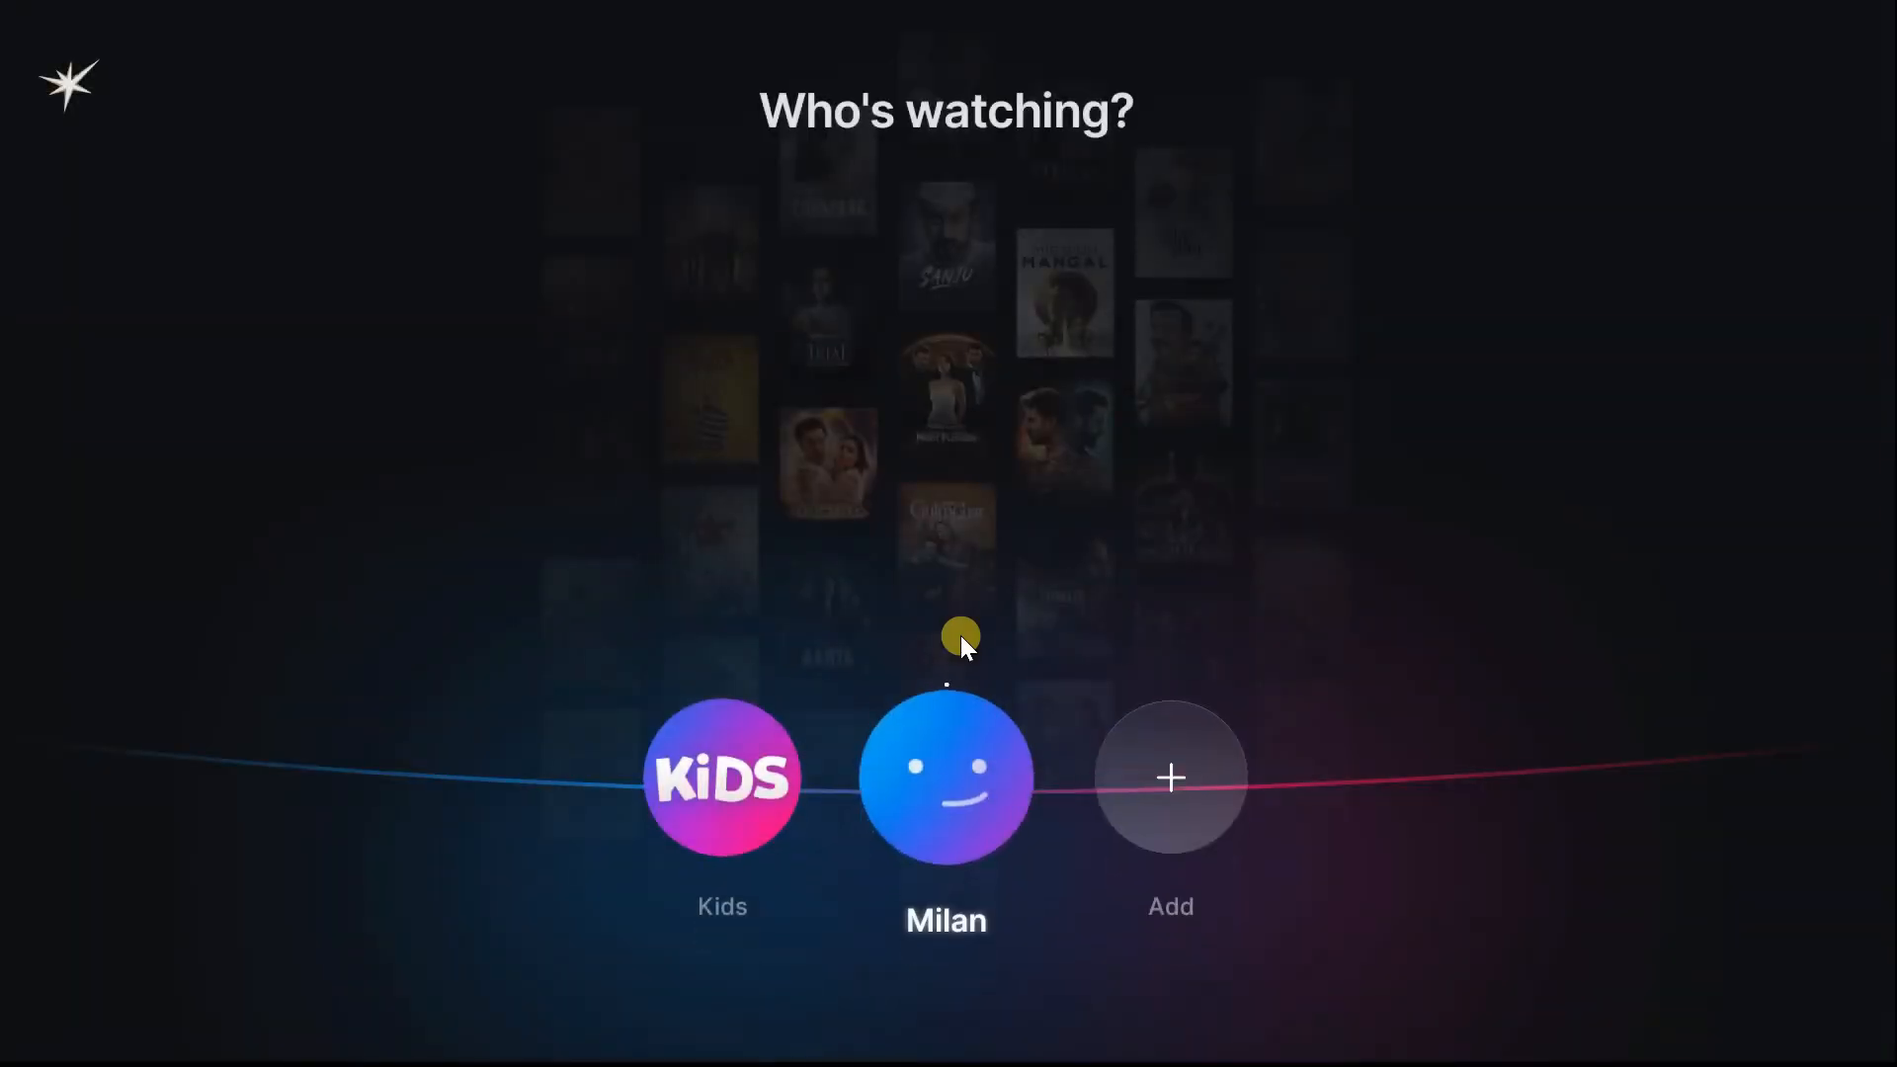
key("Return")
key("Left")
key("Down")
key("Return")
key("Down")
key("Down")
key("Down")
key("Down")
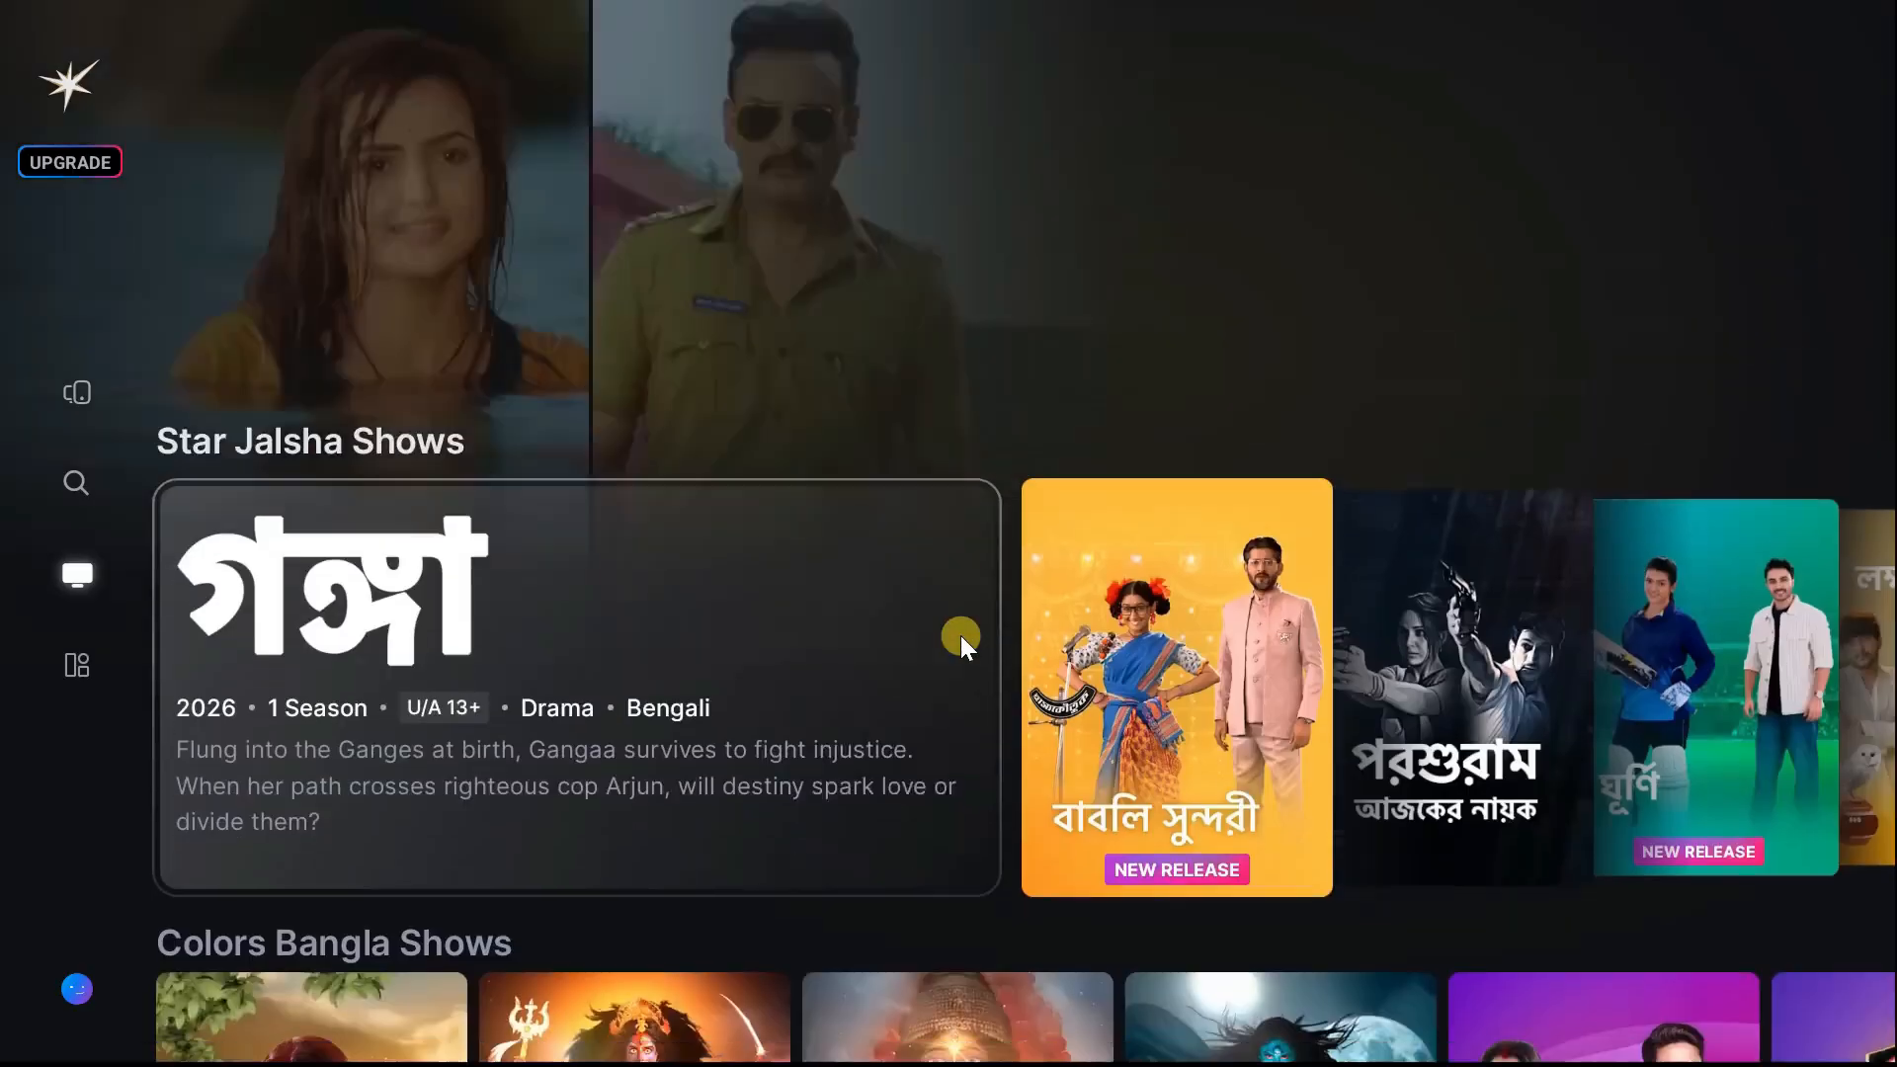
key("Left")
key("Down")
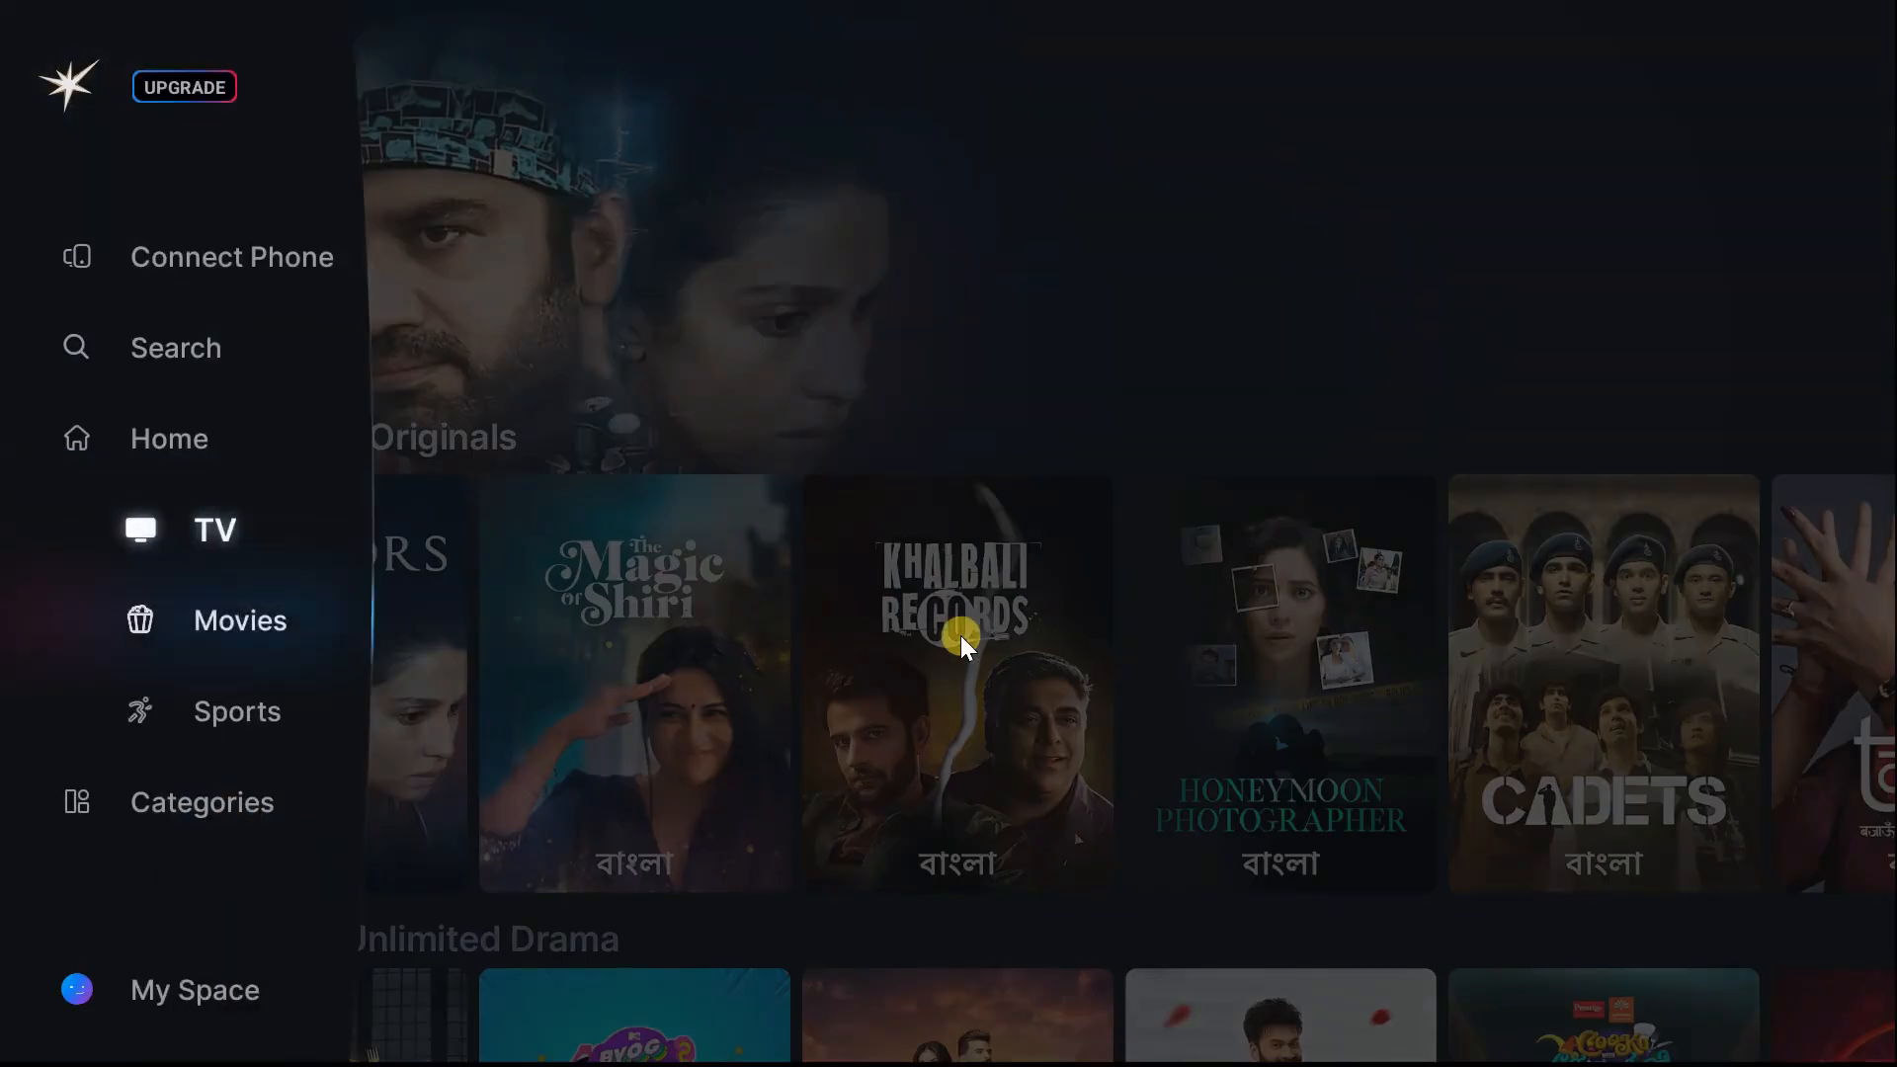
key("Return")
key("Down")
key("Down")
key("Down")
key("Down")
key("Left")
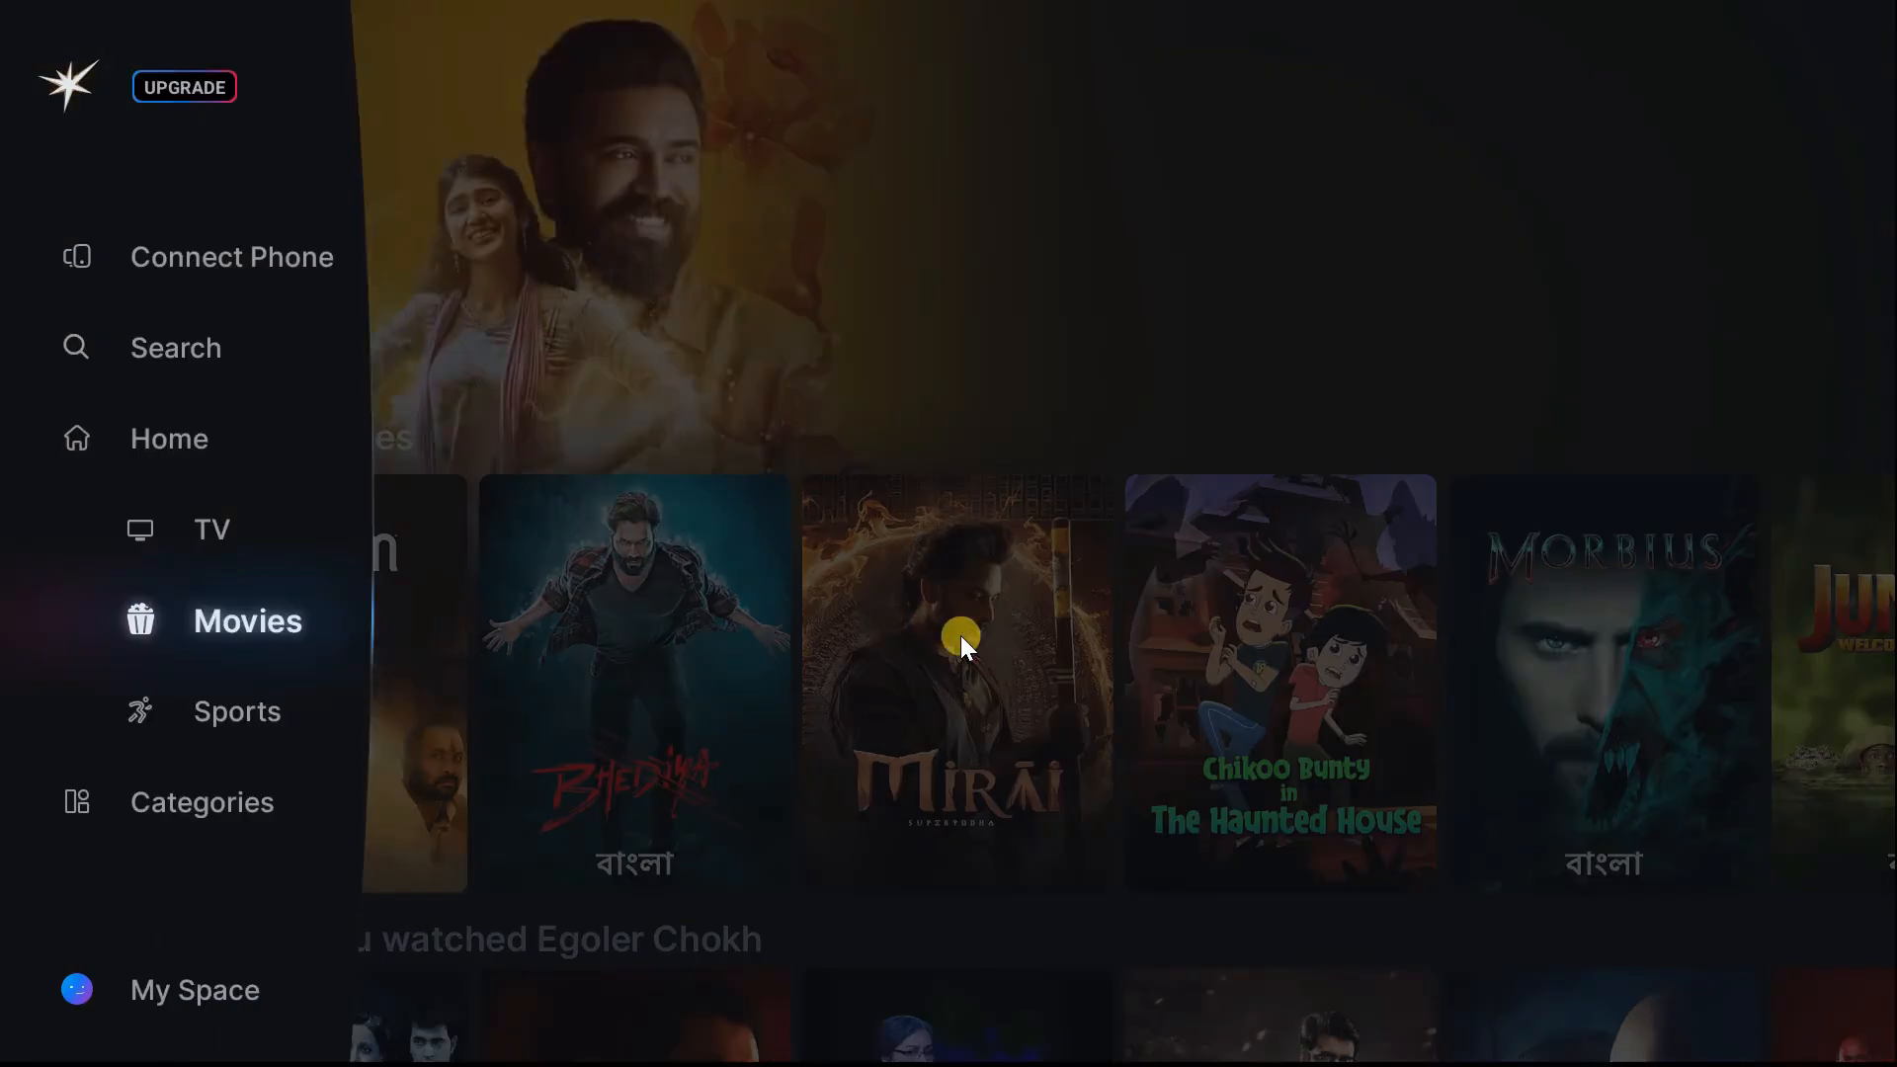
key("Down")
key("Return")
key("Return")
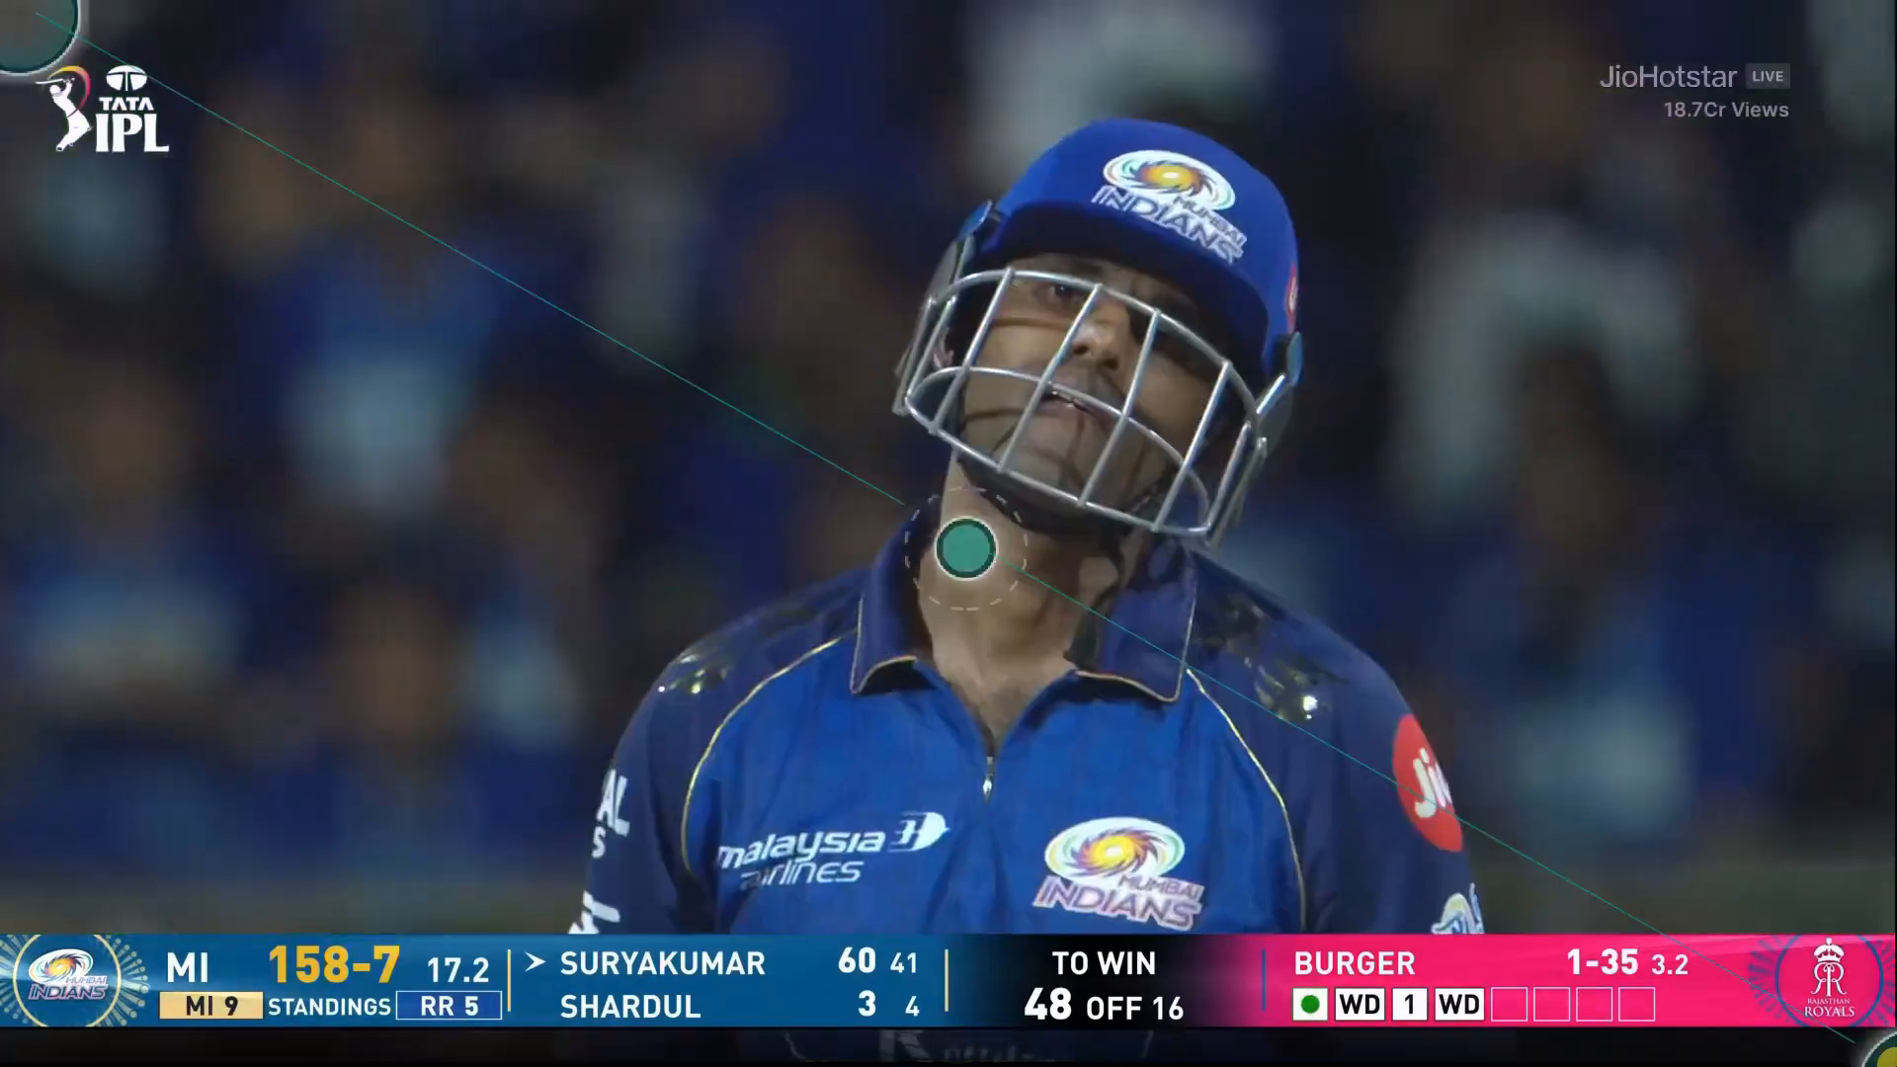
- Go back to the Android TV home screen and open the Google Play Store from the favorite apps
key("ctrl+BackSpace")
key("ctrl+BackSpace")
key("ctrl+BackSpace")
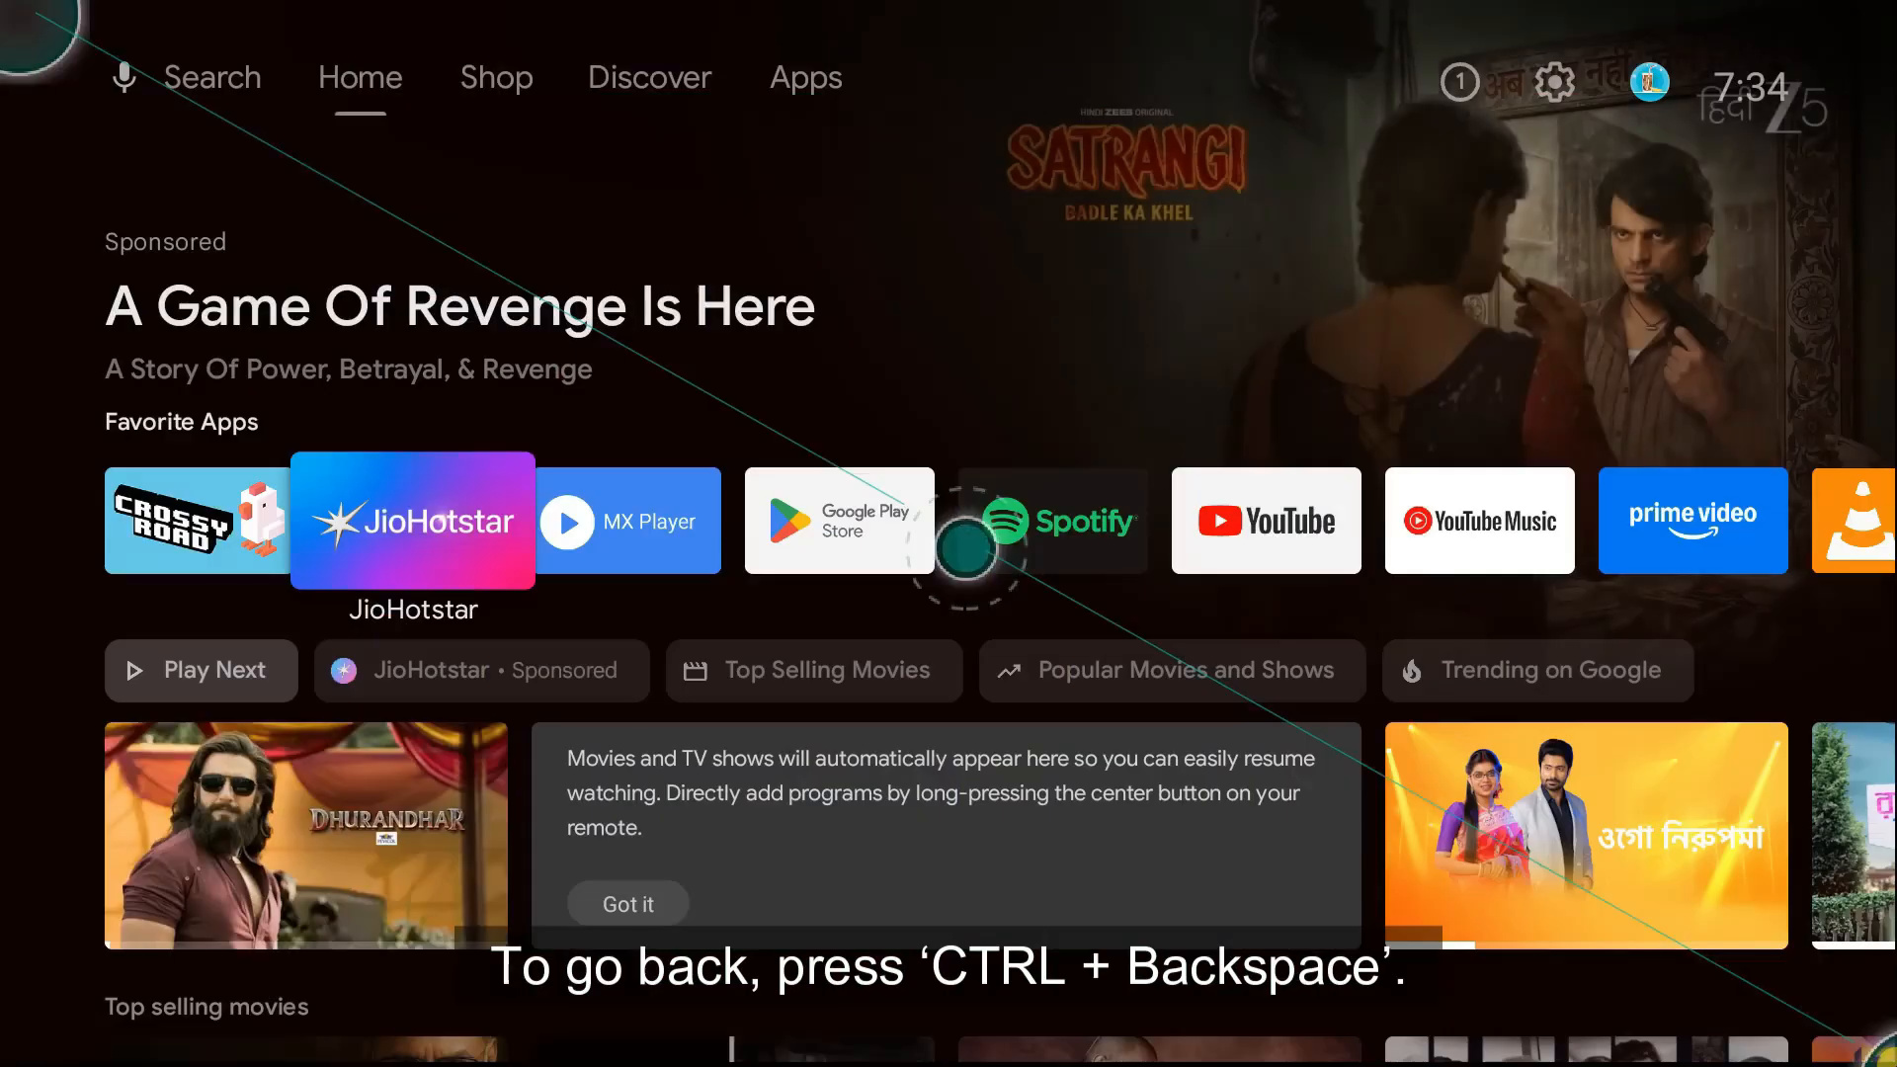
key("Right")
key("Right")
key("Return")
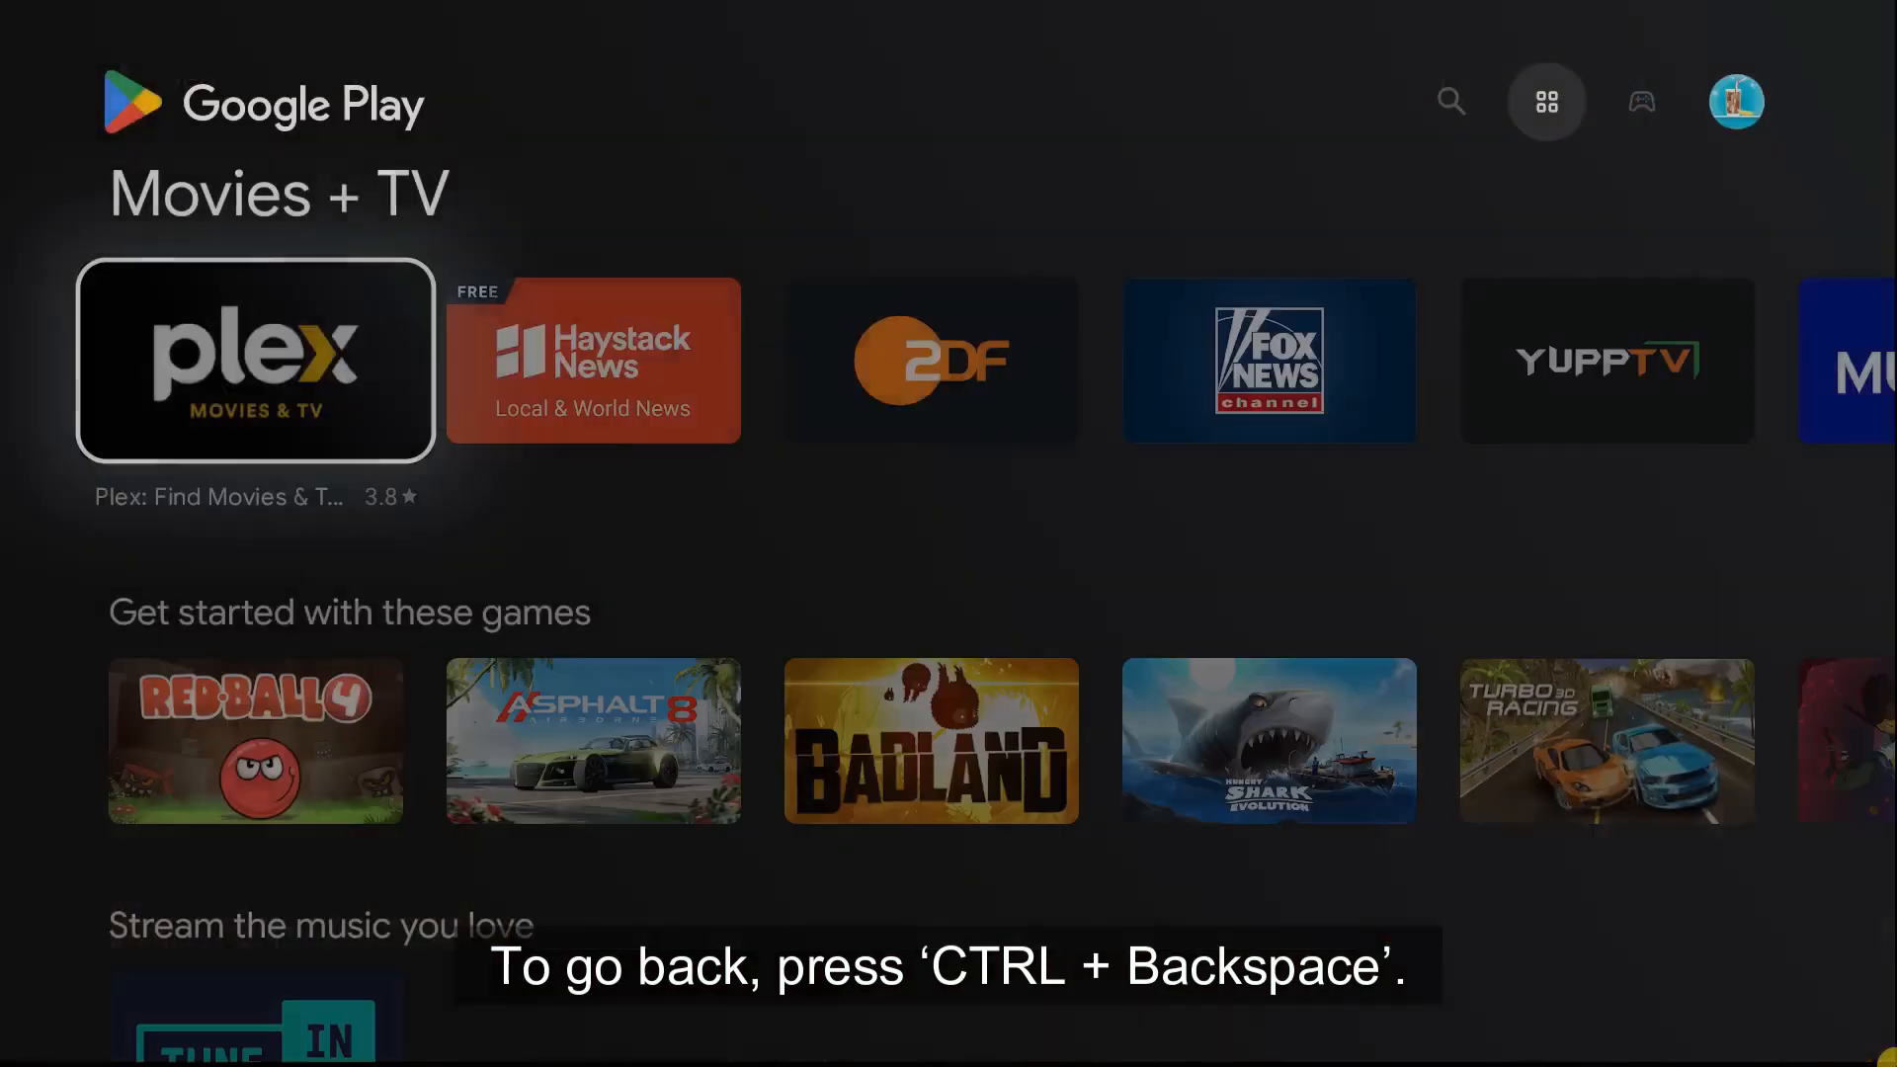
- Scroll through the Play Store listings and return to the home screen
key("Down")
key("Down")
key("Down")
key("Up")
key("Up")
key("Up")
key("Up")
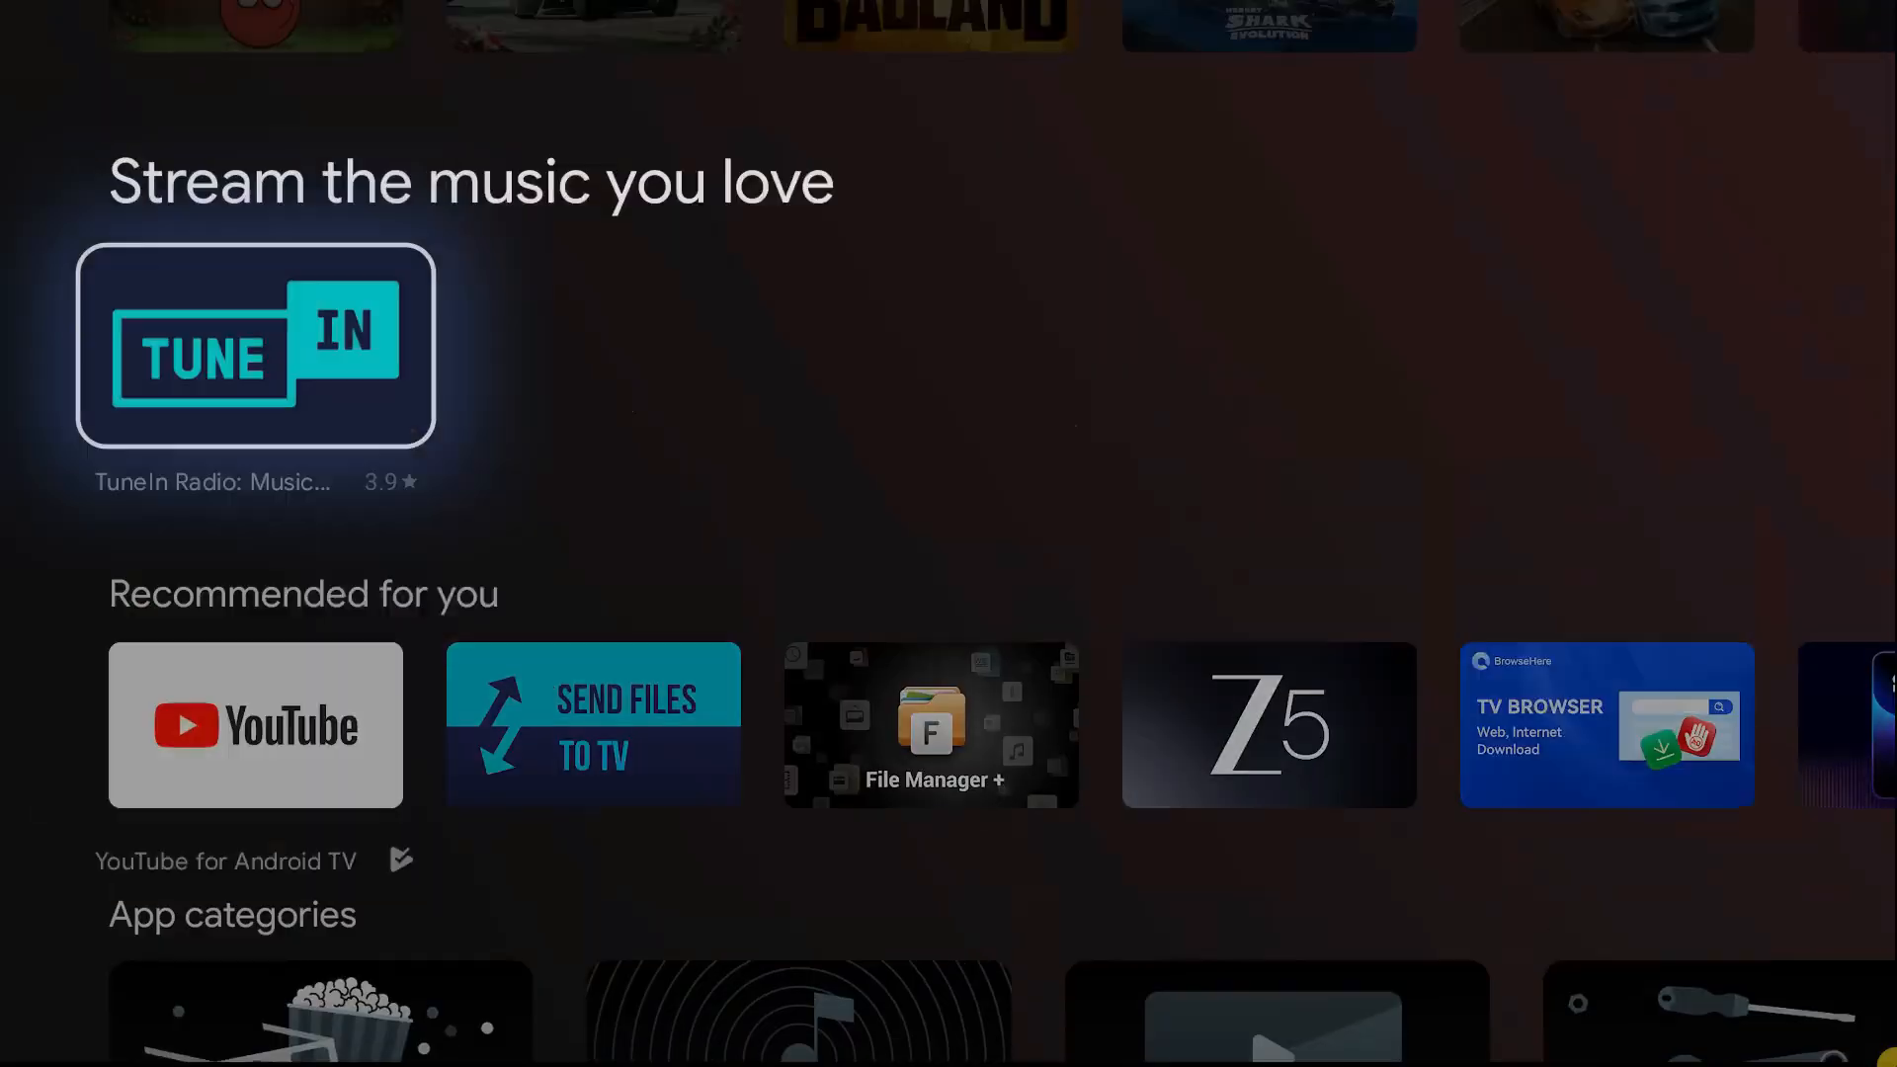
key("ctrl+BackSpace")
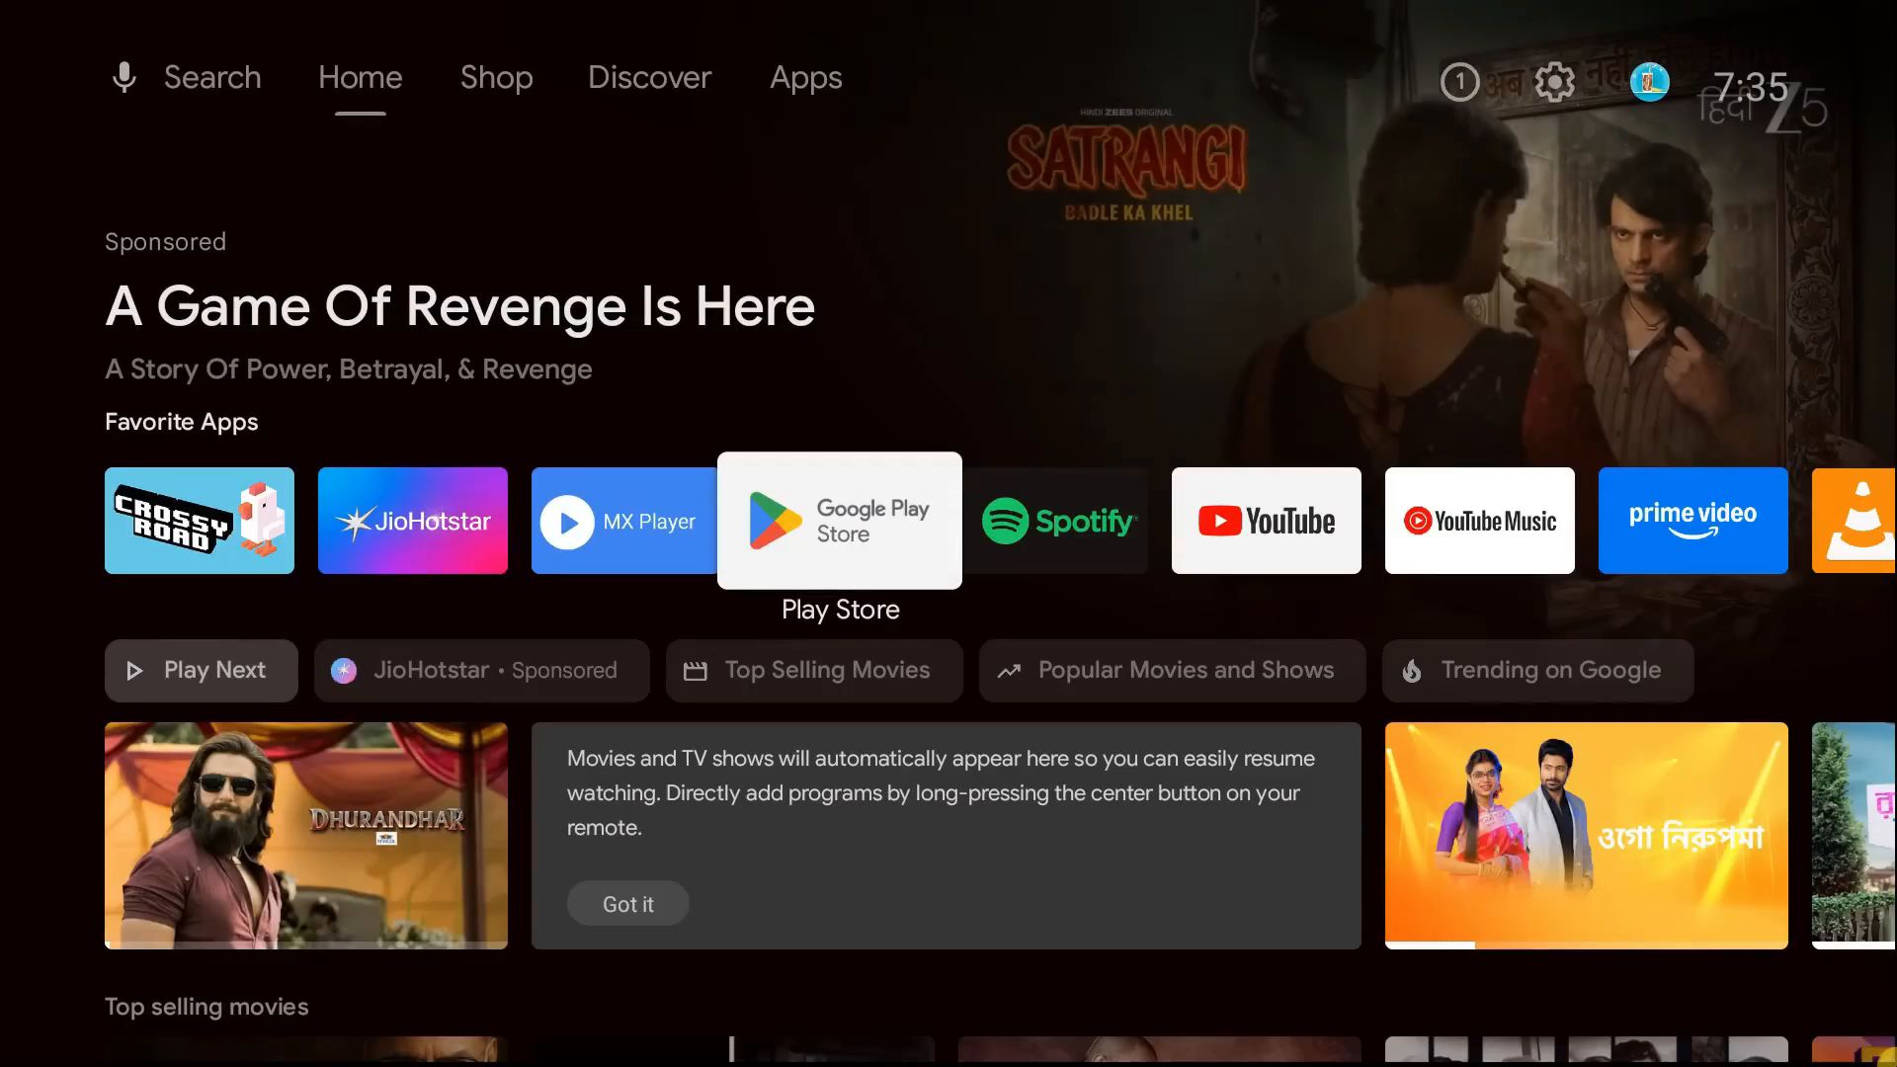
- Open Crossy Road from the favorite apps row
key("Left")
key("Left")
key("Left")
key("Return")
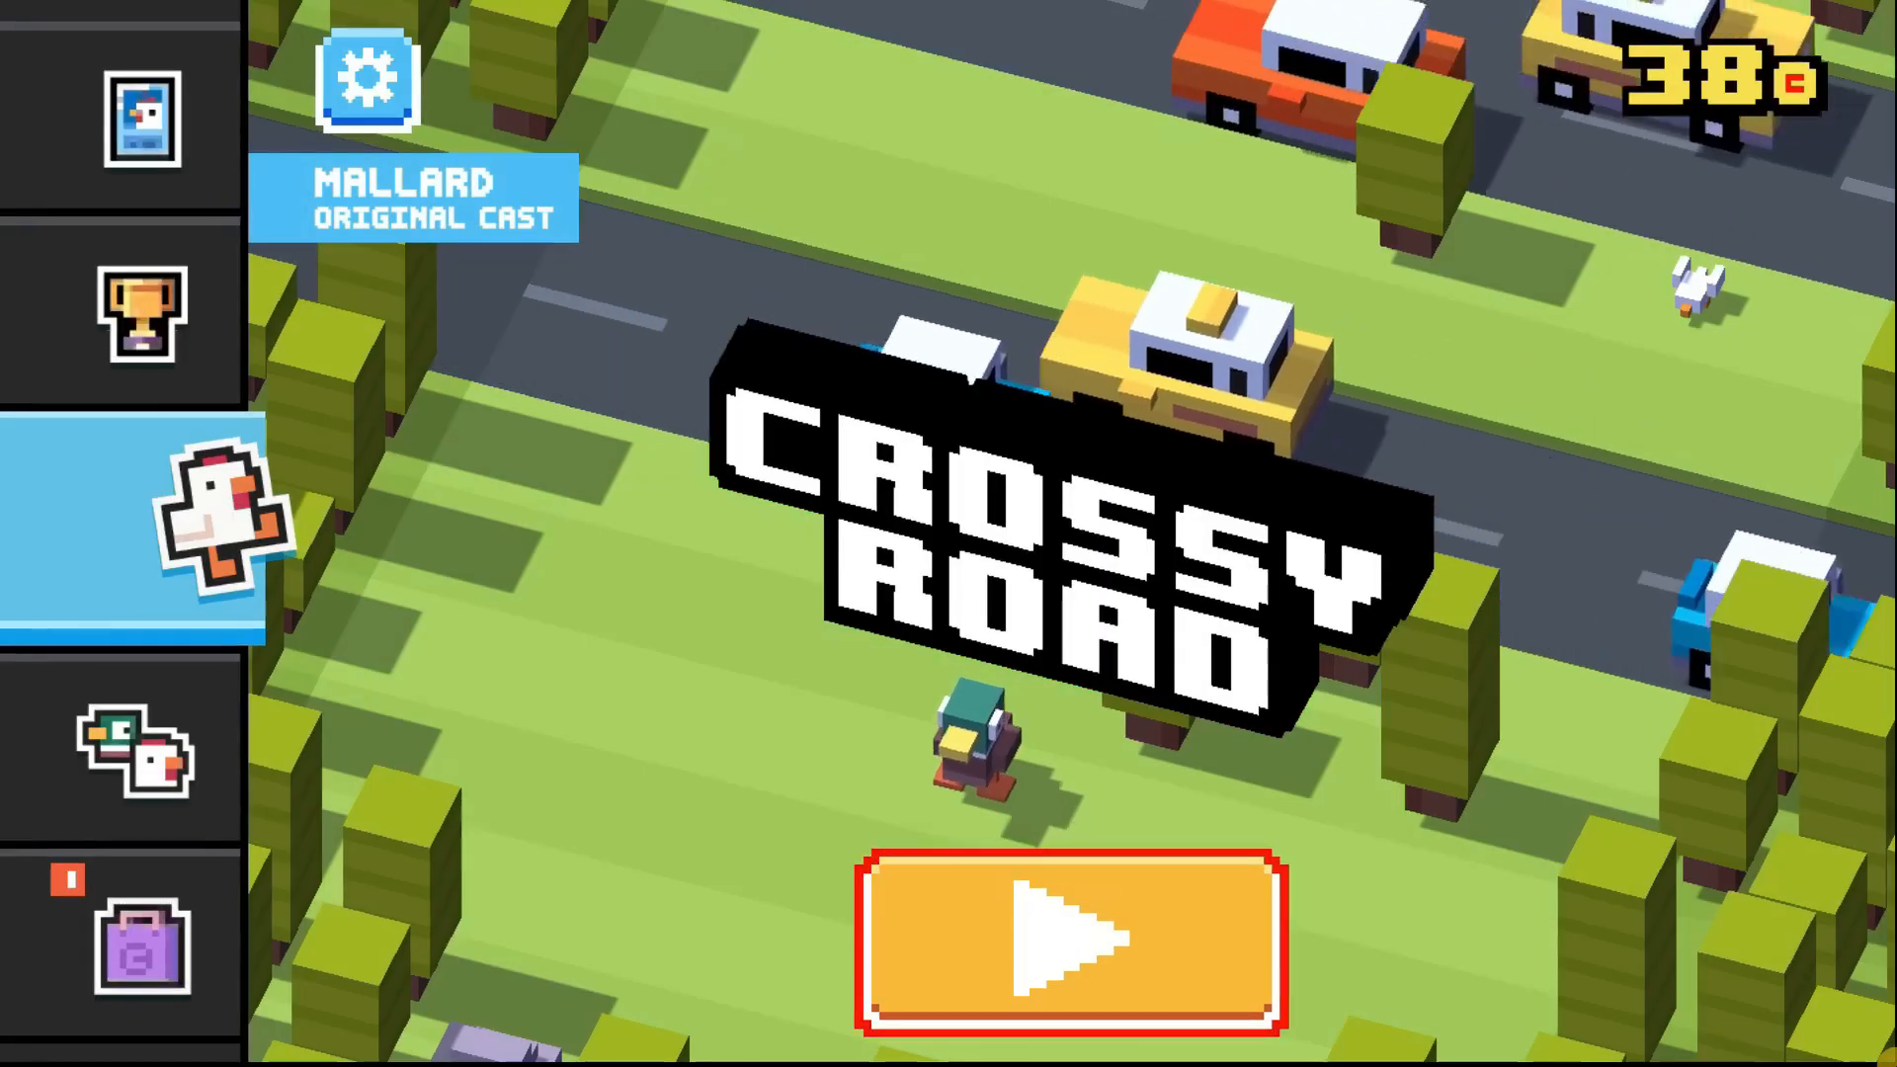
- Start a Crossy Road game and move the character forward two lanes
key("space")
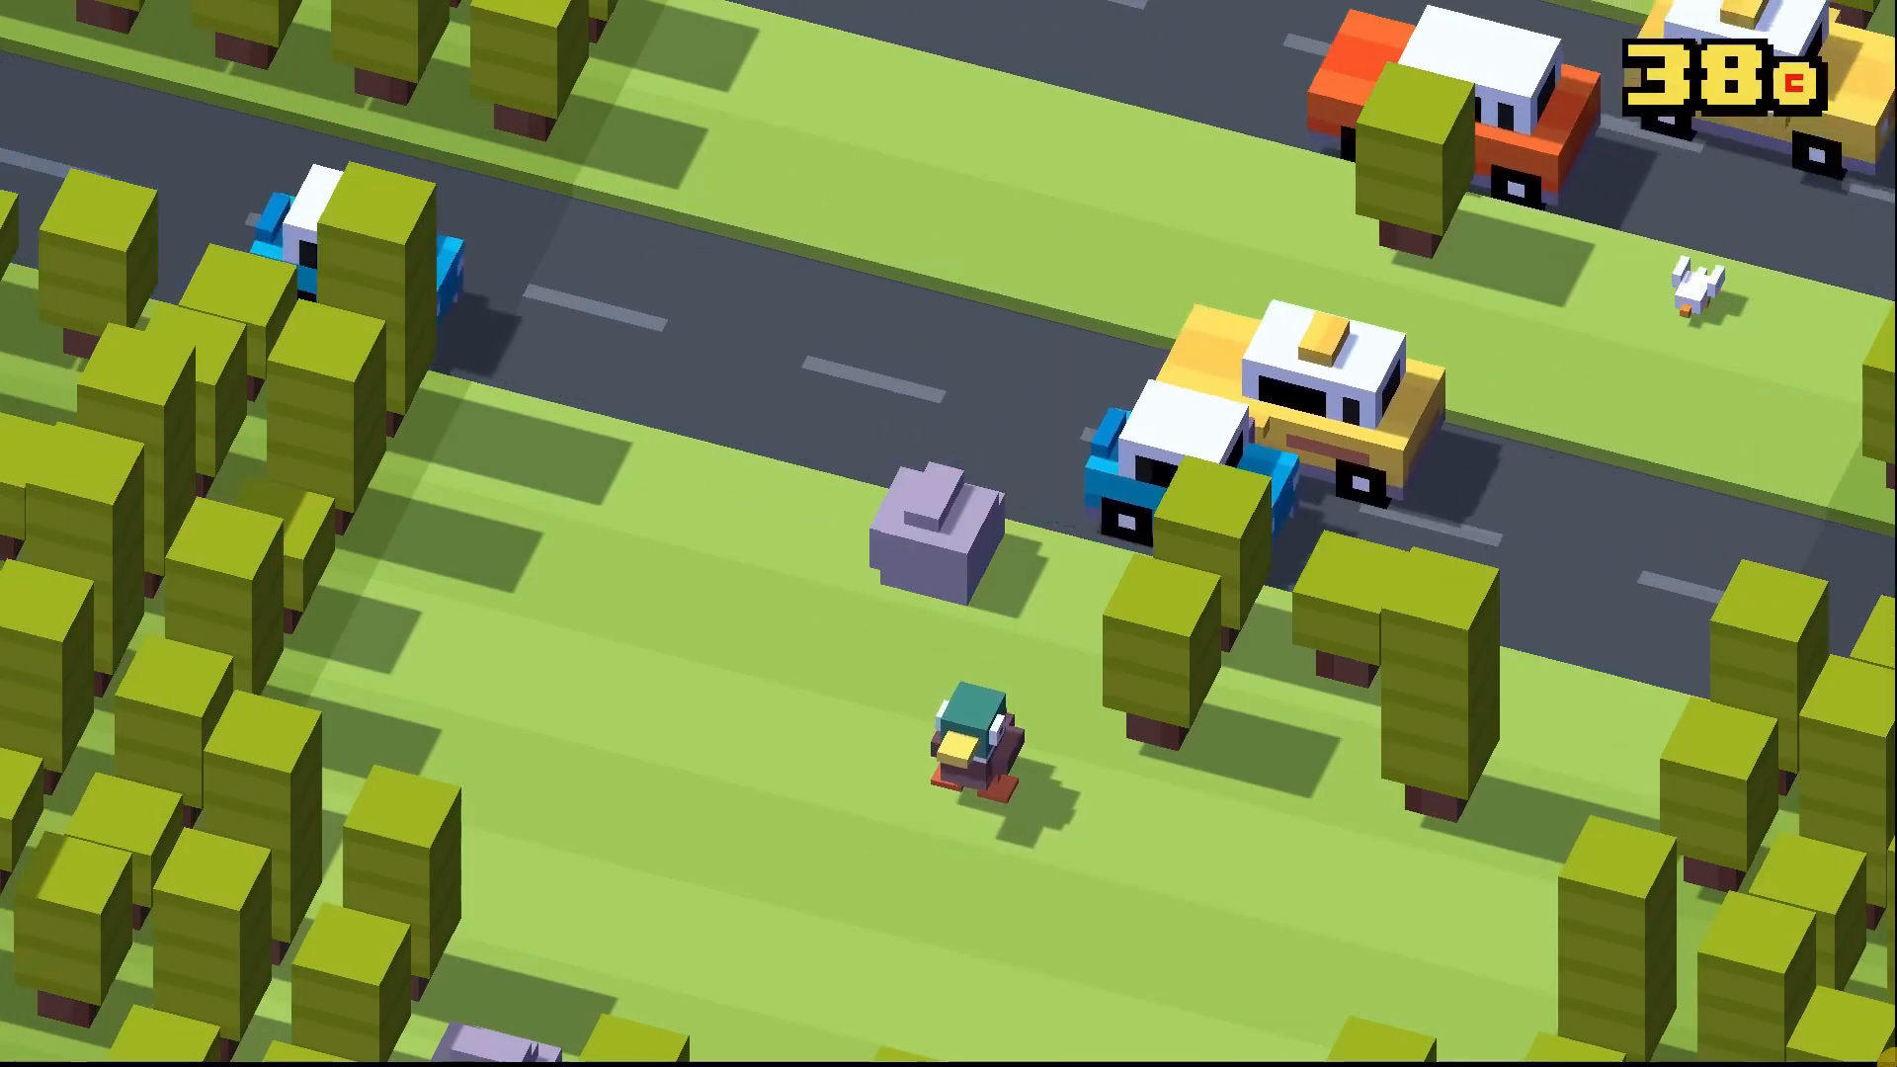
key("Up")
key("Up")
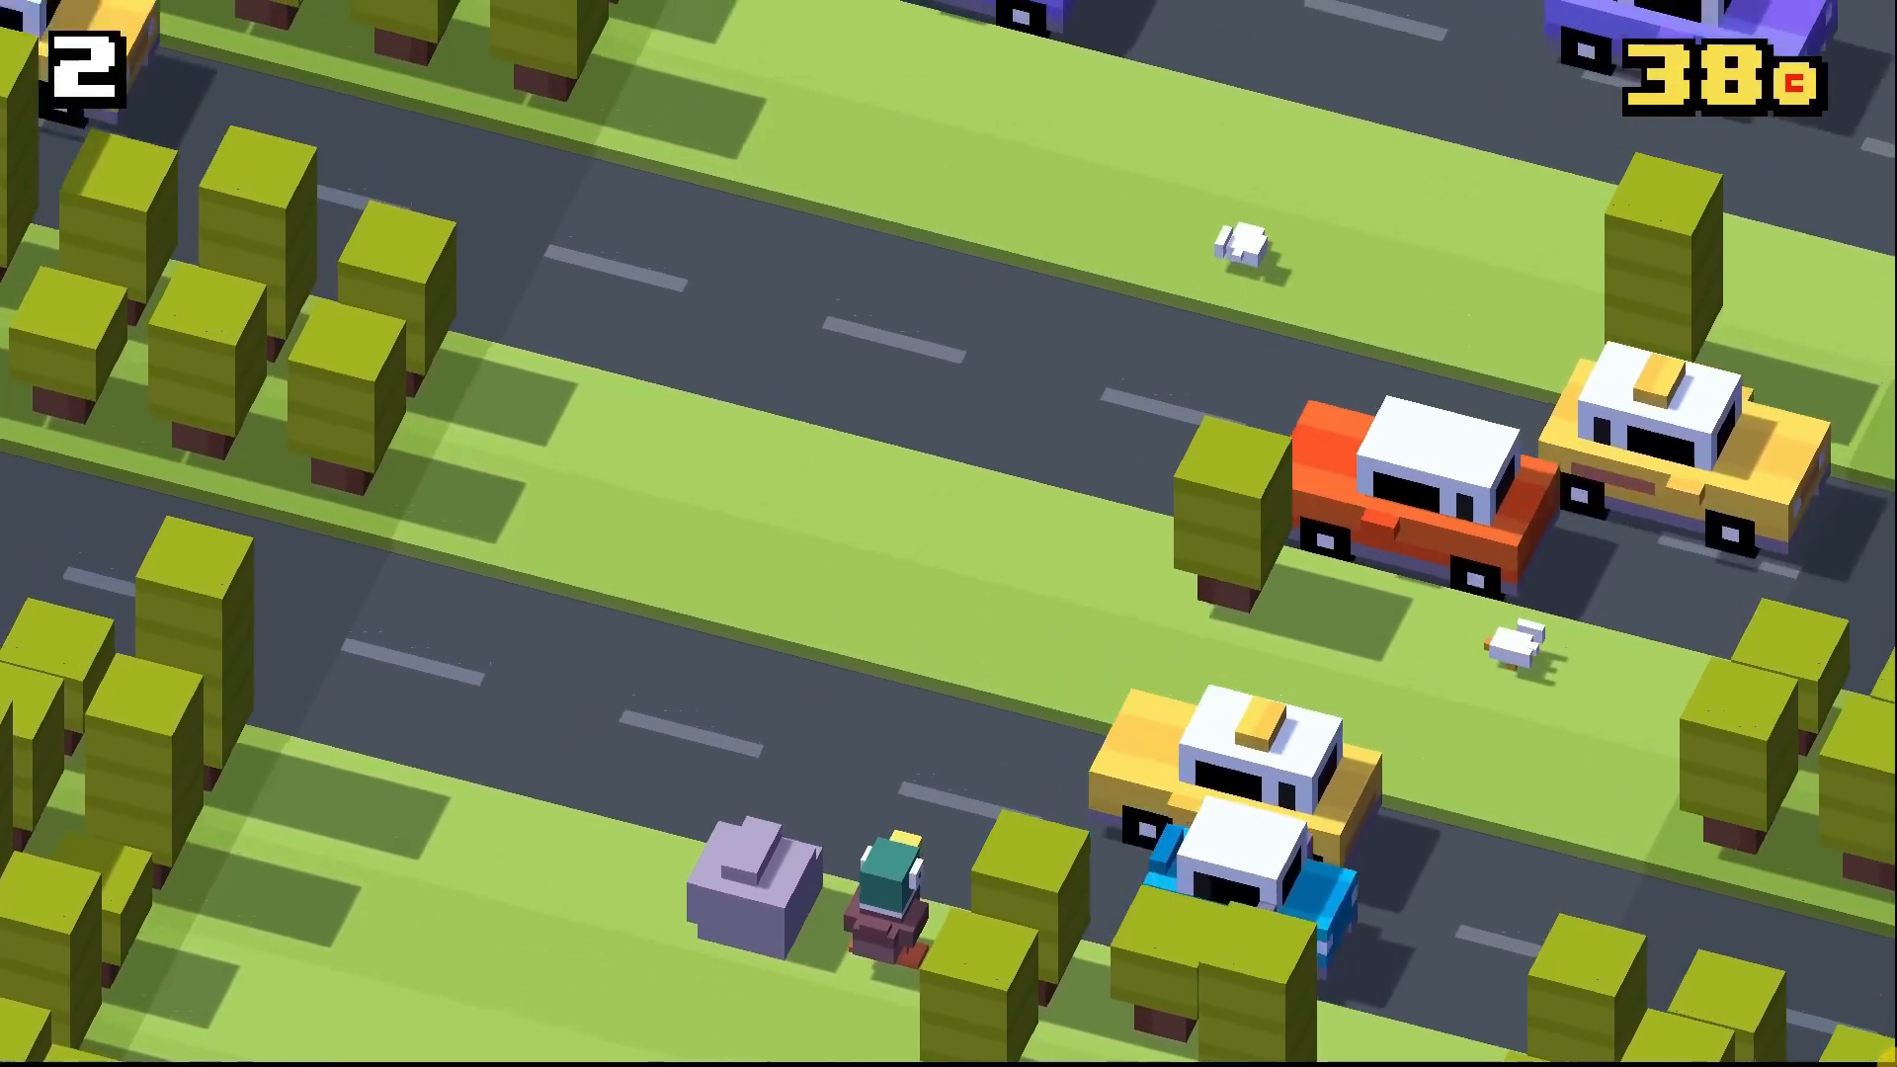